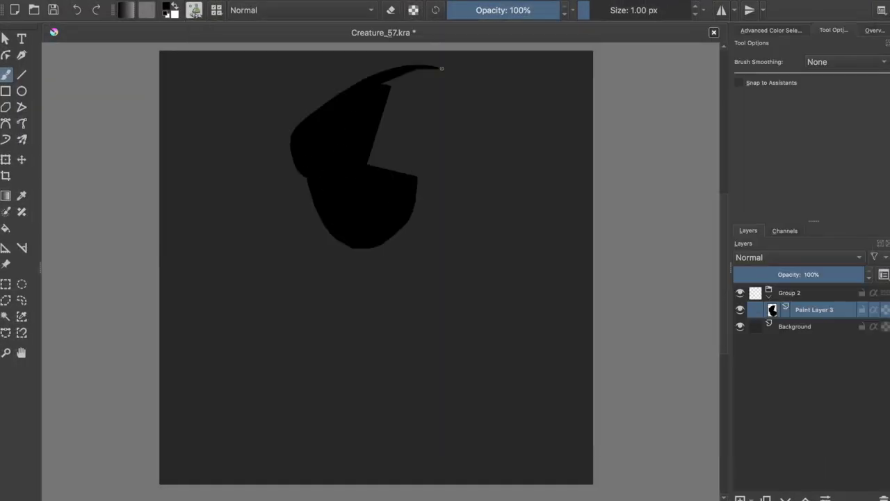
# - Paint a large black blob with a small lower lobe in the upper middle of the canvas
pyautogui.moveTo(442, 69)
pyautogui.mouseDown()
pyautogui.moveTo(274, 193)
pyautogui.moveTo(350, 255)
pyautogui.moveTo(406, 236)
pyautogui.mouseUp()
pyautogui.moveTo(359, 306)
pyautogui.mouseDown()
pyautogui.moveTo(309, 298)
pyautogui.moveTo(362, 326)
pyautogui.mouseUp()
# - Try out tail and lower shapes below the blob, then undo them
pyautogui.moveTo(386, 265); pyautogui.dragTo(361, 265)
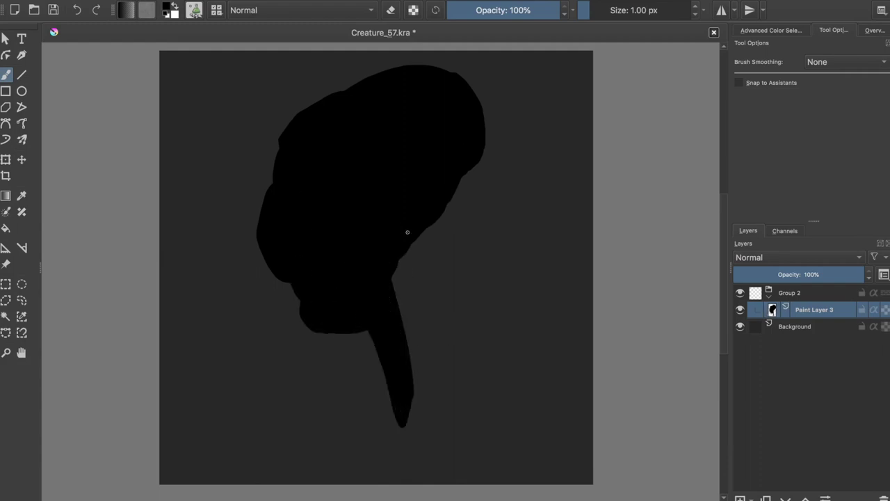
pyautogui.hotkey('ctrl', 't')
pyautogui.moveTo(377, 125); pyautogui.dragTo(390, 139)
pyautogui.press('Return')
pyautogui.press('e')
pyautogui.moveTo(407, 278); pyautogui.dragTo(390, 362)
pyautogui.moveTo(306, 278); pyautogui.dragTo(341, 324)
pyautogui.hotkey('ctrl', 'z')
# - Paint two legs hanging from the blob, with a knee bend and small feet
pyautogui.moveTo(397, 299)
pyautogui.mouseDown()
pyautogui.moveTo(407, 363)
pyautogui.moveTo(327, 310)
pyautogui.moveTo(290, 363)
pyautogui.mouseUp()
pyautogui.press('e')
pyautogui.press('e')
pyautogui.moveTo(423, 372)
pyautogui.mouseDown()
pyautogui.moveTo(396, 449)
pyautogui.moveTo(424, 465)
pyautogui.mouseUp()
pyautogui.press('e')
pyautogui.press('e')
pyautogui.moveTo(302, 366)
pyautogui.mouseDown()
pyautogui.moveTo(273, 452)
pyautogui.moveTo(282, 464)
pyautogui.mouseUp()
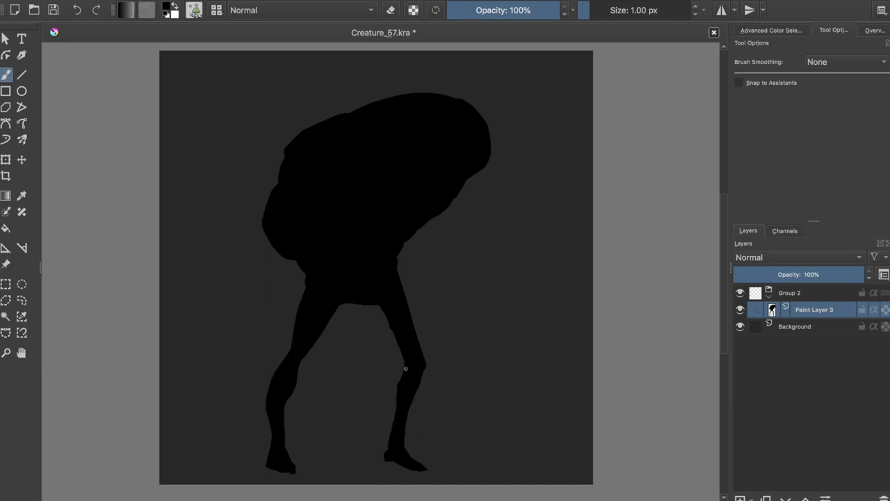
pyautogui.moveTo(315, 342); pyautogui.dragTo(300, 372)
# - Trim the right toe and left leg edge, touch up the right leg, and save
pyautogui.press('e')
pyautogui.moveTo(406, 470); pyautogui.dragTo(428, 469)
pyautogui.press('e')
pyautogui.hotkey('ctrl', 's')
pyautogui.press('e')
pyautogui.moveTo(270, 422); pyautogui.dragTo(271, 391)
pyautogui.press('e')
pyautogui.moveTo(381, 306); pyautogui.dragTo(394, 349)
pyautogui.hotkey('ctrl', 's')
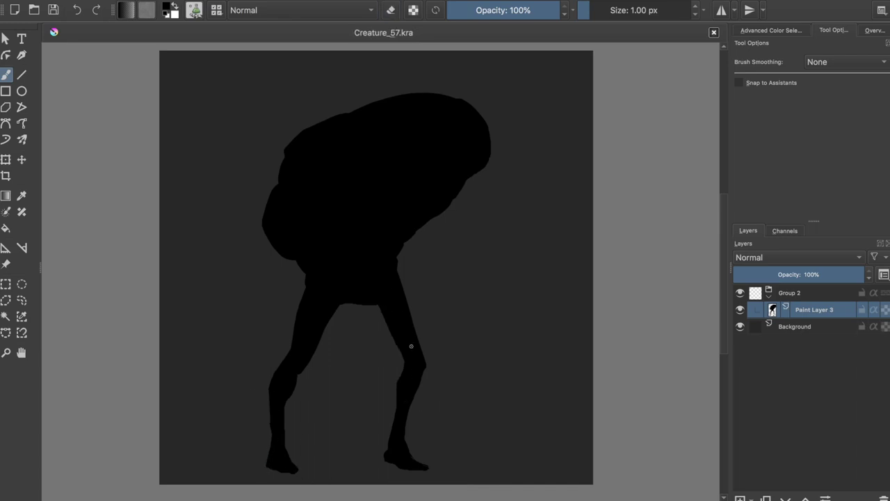
# - Add a bent left arm and thin right arm, and flatten the body's top
pyautogui.moveTo(275, 215)
pyautogui.mouseDown()
pyautogui.moveTo(247, 294)
pyautogui.moveTo(234, 199)
pyautogui.moveTo(270, 200)
pyautogui.mouseUp()
pyautogui.press('e')
pyautogui.press('e')
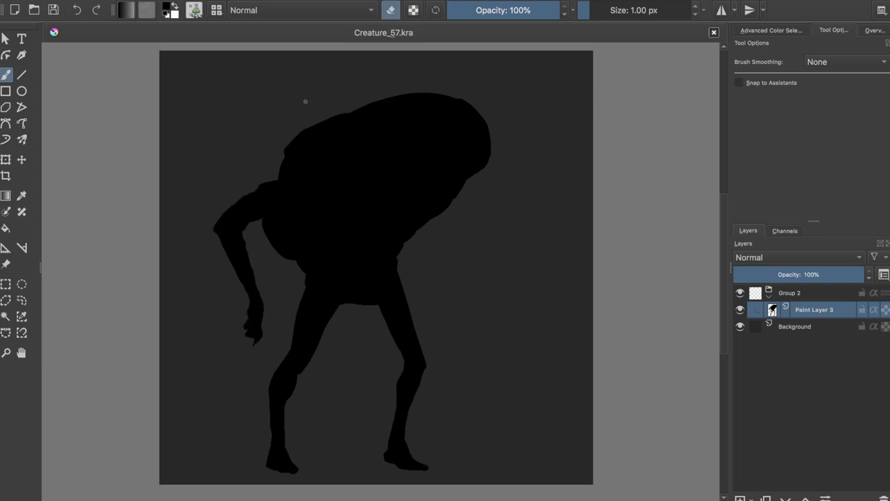
pyautogui.moveTo(305, 102); pyautogui.dragTo(487, 181)
pyautogui.press('e')
pyautogui.moveTo(350, 123); pyautogui.dragTo(466, 184)
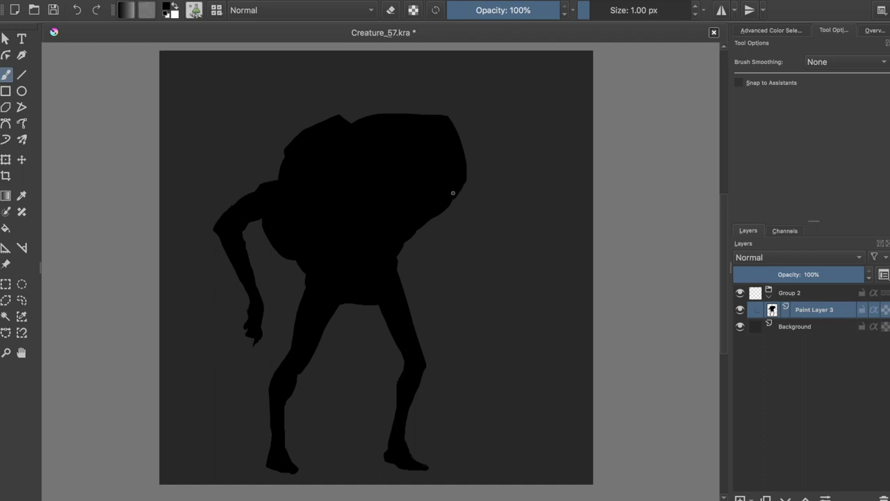
pyautogui.moveTo(461, 147); pyautogui.dragTo(467, 252)
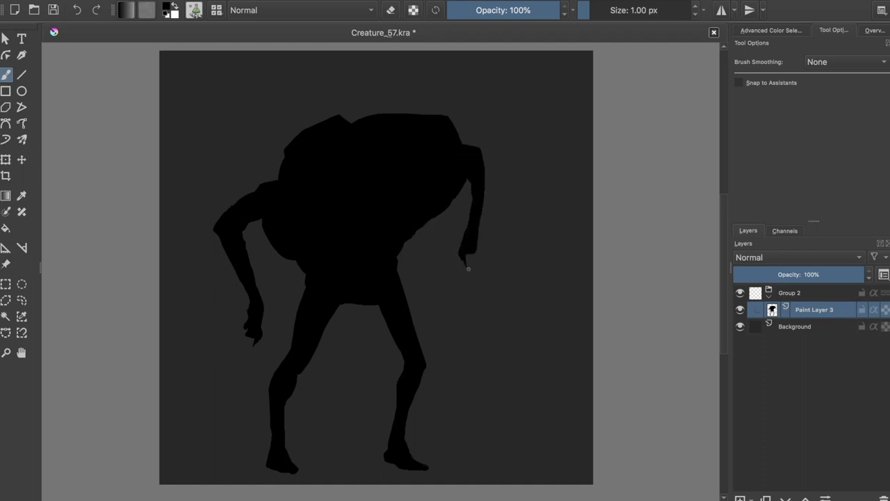
pyautogui.moveTo(486, 149); pyautogui.dragTo(487, 192)
# - Fill out the body's lower right, then undo the stray leg and arm strokes
pyautogui.moveTo(412, 244); pyautogui.dragTo(375, 452)
pyautogui.hotkey('ctrl', 'z')
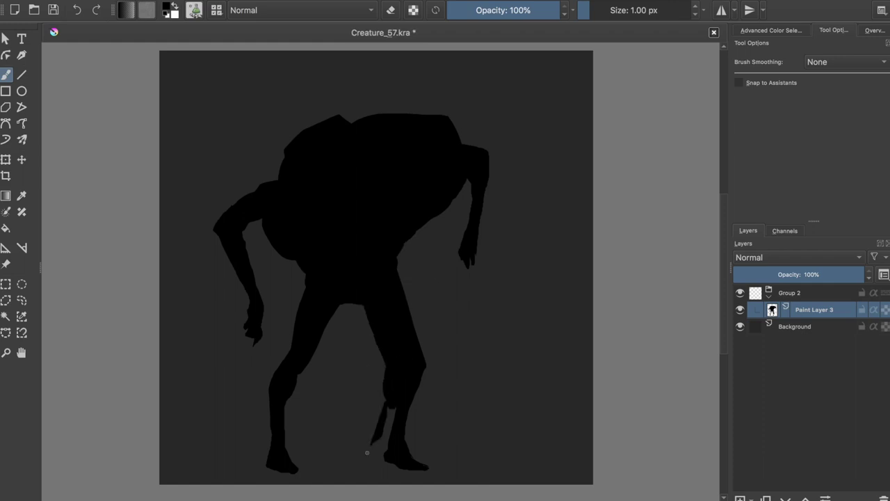
pyautogui.press('e')
pyautogui.hotkey('ctrl', 'z')
pyautogui.hotkey('ctrl', 'z')
pyautogui.press('e')
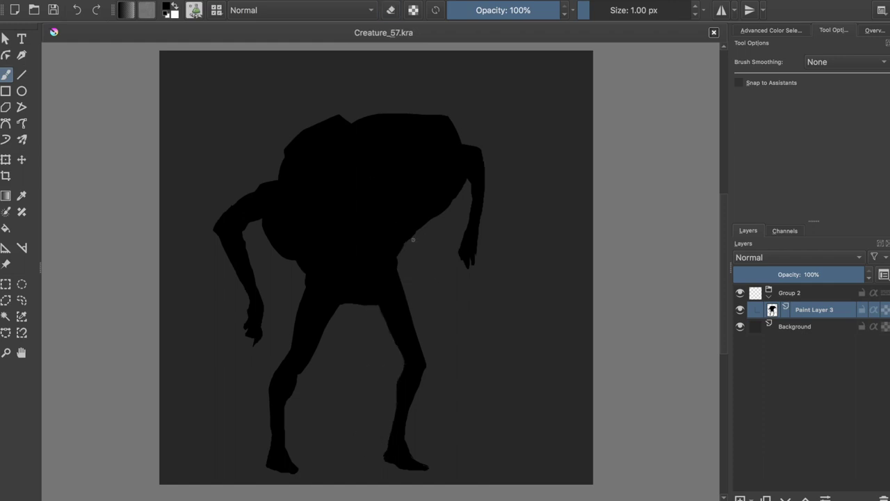
# - Raise Lightness in HSV Adjustment to turn the silhouette dark grey
pyautogui.hotkey('ctrl', 'u')
pyautogui.moveTo(695, 234); pyautogui.dragTo(741, 235)
pyautogui.press('Return')
pyautogui.press('Insert')
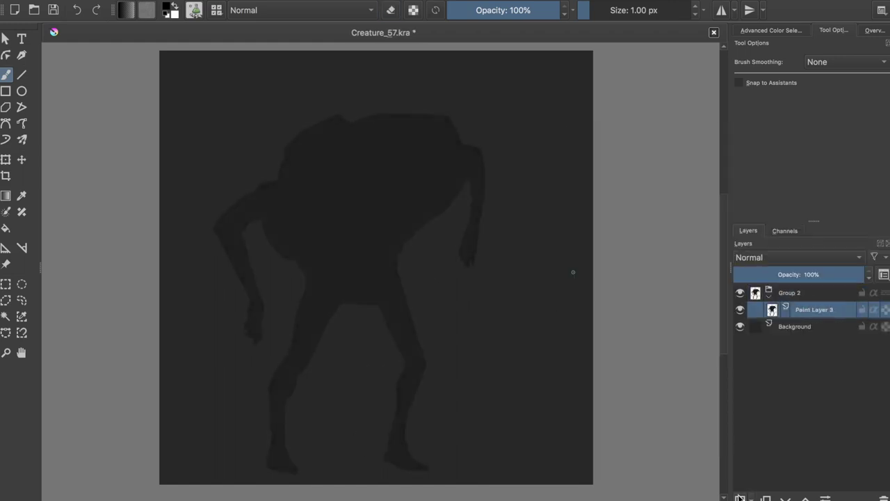
# - Paint black shadows on the arm edge, knees, crotch, left shin and both foot soles
pyautogui.moveTo(264, 229); pyautogui.dragTo(317, 280)
pyautogui.moveTo(306, 330); pyautogui.dragTo(282, 376)
pyautogui.moveTo(376, 299)
pyautogui.mouseDown()
pyautogui.moveTo(410, 393)
pyautogui.moveTo(320, 291)
pyautogui.moveTo(318, 307)
pyautogui.mouseUp()
pyautogui.moveTo(297, 379); pyautogui.dragTo(281, 408)
pyautogui.moveTo(267, 465); pyautogui.dragTo(295, 471)
pyautogui.moveTo(385, 457); pyautogui.dragTo(425, 467)
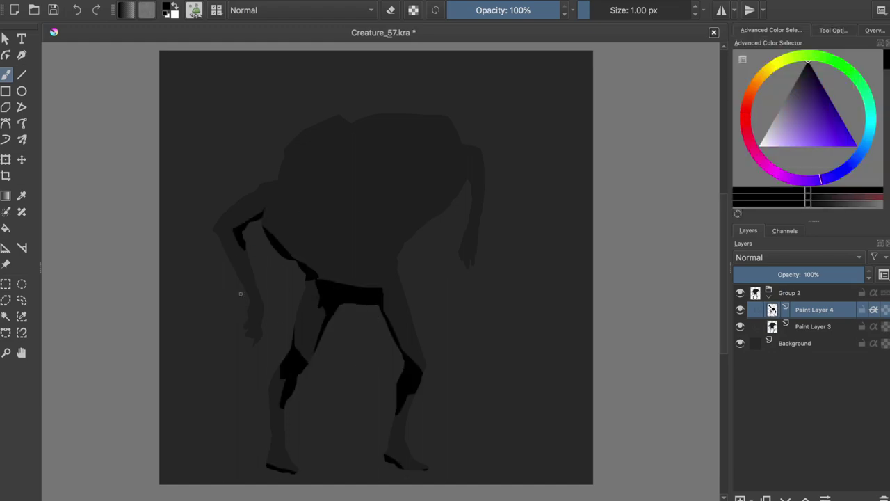
# - Shade both arms, under the body and left shoulder, plus a black band across the upper torso
pyautogui.moveTo(219, 235); pyautogui.dragTo(258, 342)
pyautogui.moveTo(471, 171)
pyautogui.mouseDown()
pyautogui.moveTo(469, 264)
pyautogui.moveTo(400, 278)
pyautogui.mouseUp()
pyautogui.moveTo(295, 203); pyautogui.dragTo(268, 240)
pyautogui.moveTo(282, 165); pyautogui.dragTo(295, 189)
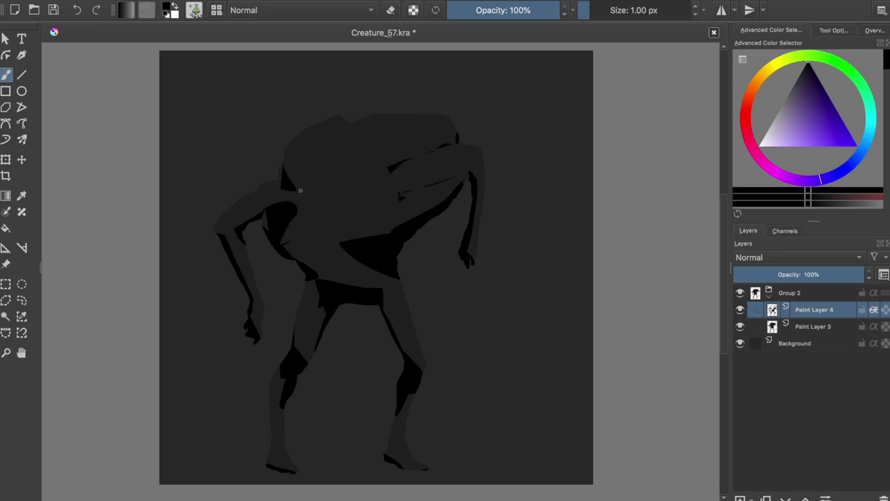
pyautogui.hotkey('ctrl', 'z')
pyautogui.moveTo(449, 174)
pyautogui.mouseDown()
pyautogui.moveTo(318, 193)
pyautogui.moveTo(429, 210)
pyautogui.moveTo(407, 185)
pyautogui.moveTo(346, 235)
pyautogui.moveTo(324, 240)
pyautogui.moveTo(355, 211)
pyautogui.moveTo(421, 191)
pyautogui.mouseUp()
# - Carve jagged teeth into the black band and rework the lower teeth
pyautogui.press('e')
pyautogui.press('e')
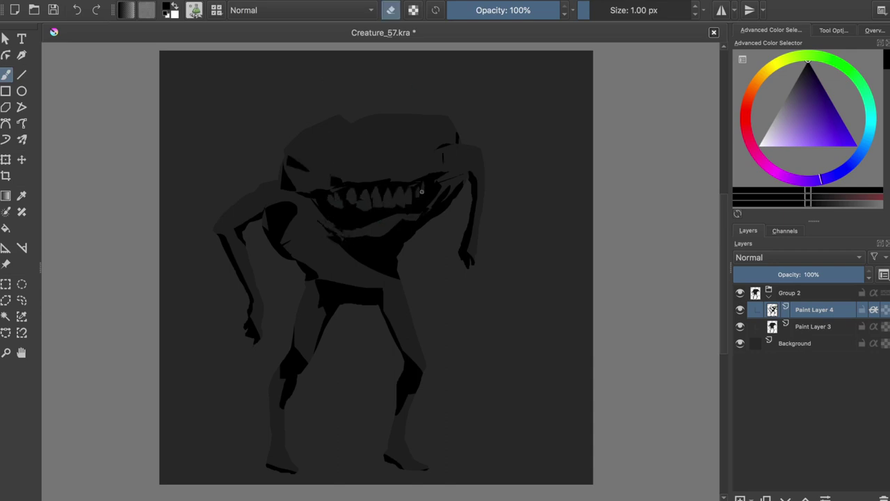
pyautogui.press('e')
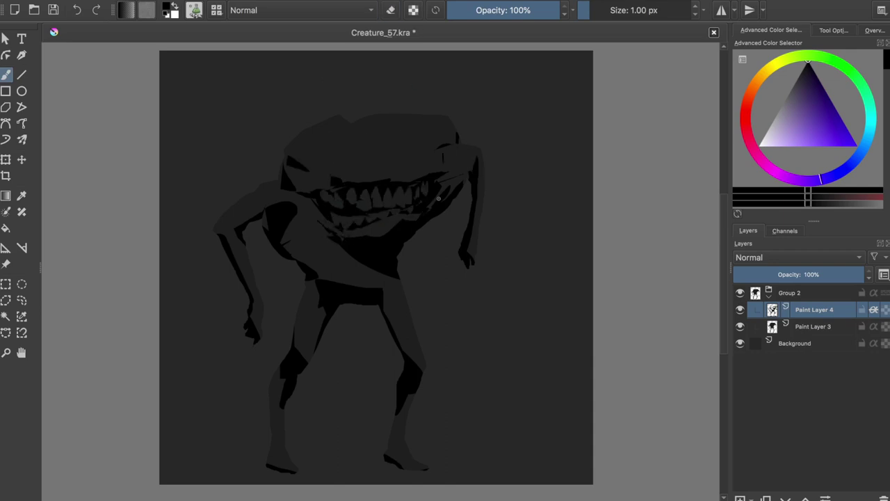
pyautogui.moveTo(407, 201); pyautogui.dragTo(334, 233)
pyautogui.moveTo(338, 192); pyautogui.dragTo(321, 204)
pyautogui.press('e')
pyautogui.press('e')
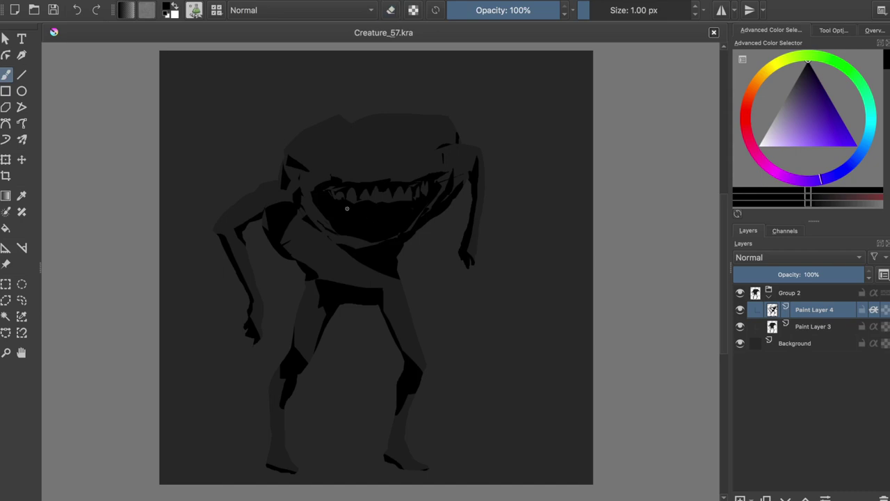
# - Select the mouth and move it up about 40 px
pyautogui.hotkey('ctrl', 'r')
pyautogui.moveTo(354, 160); pyautogui.dragTo(358, 159)
pyautogui.press('t')
pyautogui.moveTo(423, 193)
pyautogui.mouseDown()
pyautogui.moveTo(423, 165)
pyautogui.moveTo(434, 188)
pyautogui.moveTo(453, 197)
pyautogui.mouseUp()
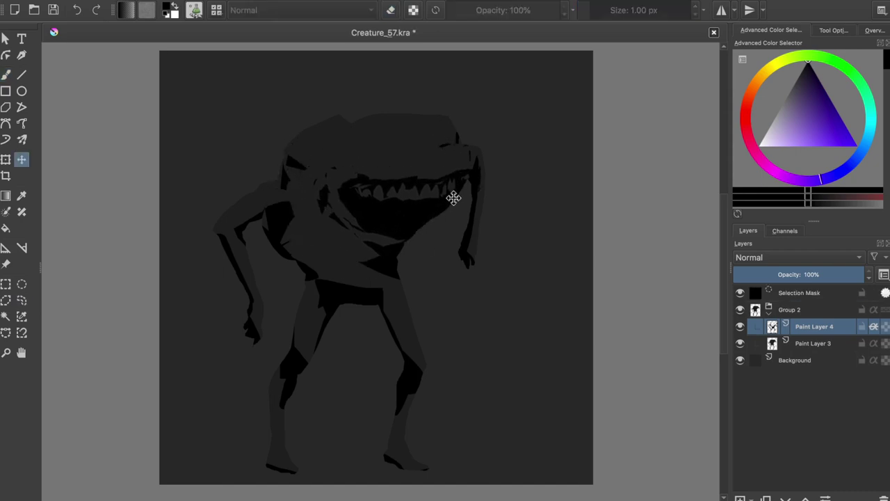
# - Deselect the moved mouth and return to the brush on Paint Layer 4
pyautogui.hotkey('ctrl', 'shift', 'a')
pyautogui.press('pagedown')
pyautogui.press('b')
pyautogui.press('pageup')
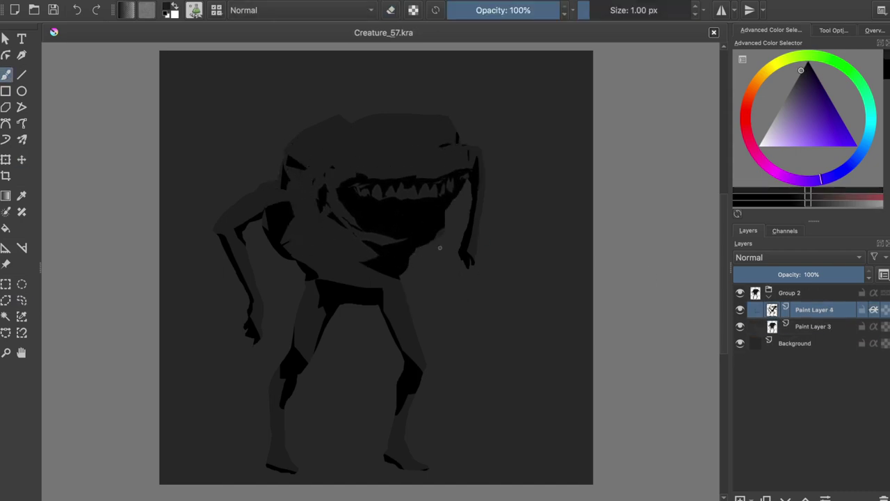
pyautogui.press('e')
# - Rework the left side of the mouth, painting and erasing in black
pyautogui.moveTo(341, 184); pyautogui.dragTo(355, 219)
pyautogui.press('e')
pyautogui.press('d')
pyautogui.moveTo(337, 181)
pyautogui.mouseDown()
pyautogui.moveTo(368, 223)
pyautogui.moveTo(359, 218)
pyautogui.mouseUp()
pyautogui.press('e')
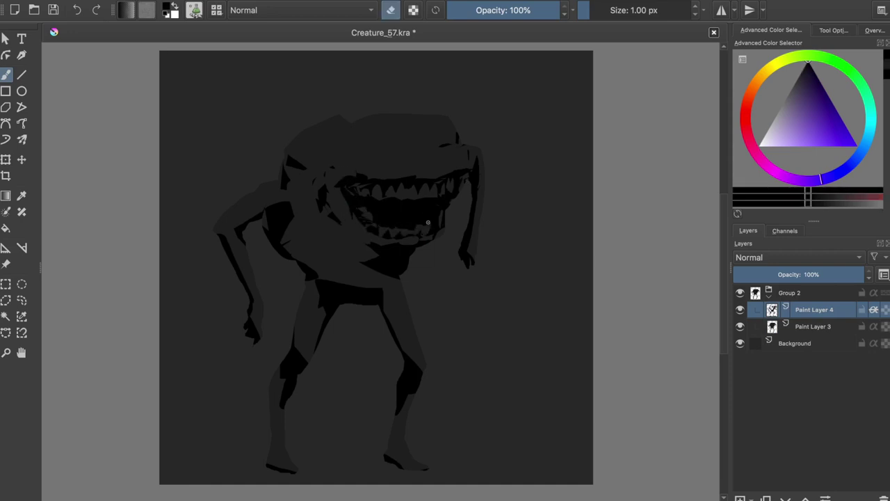
# - Lasso the mouth, copy and paste it as a new layer, and shift it
pyautogui.moveTo(459, 209); pyautogui.dragTo(403, 204)
pyautogui.press('t')
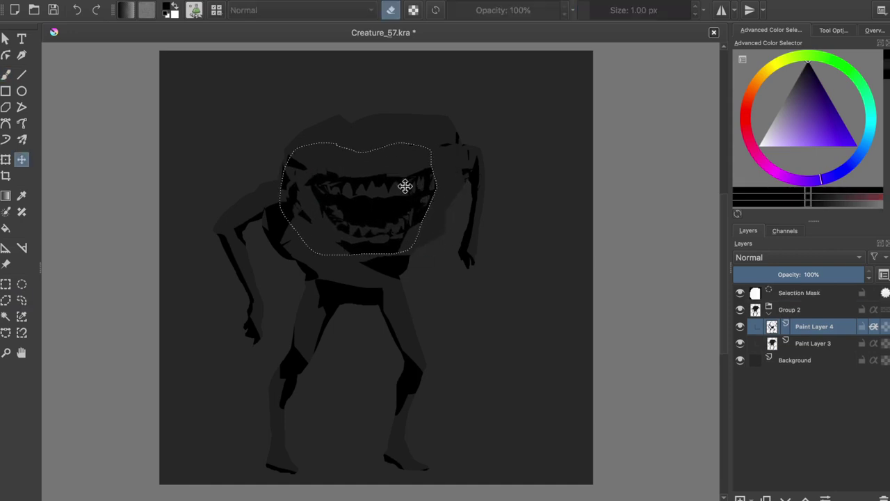
pyautogui.hotkey('ctrl', 'c')
pyautogui.hotkey('ctrl', 'v')
pyautogui.moveTo(376, 212); pyautogui.dragTo(387, 210)
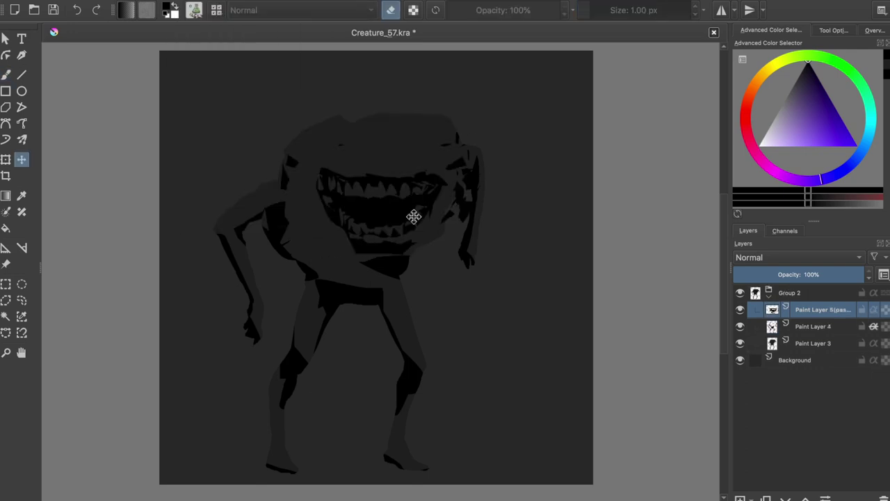
# - Rotate the pasted mouth slightly counter-clockwise and merge it down into Paint Layer 4
pyautogui.hotkey('ctrl', 't')
pyautogui.moveTo(459, 174); pyautogui.dragTo(427, 169)
pyautogui.press('Return')
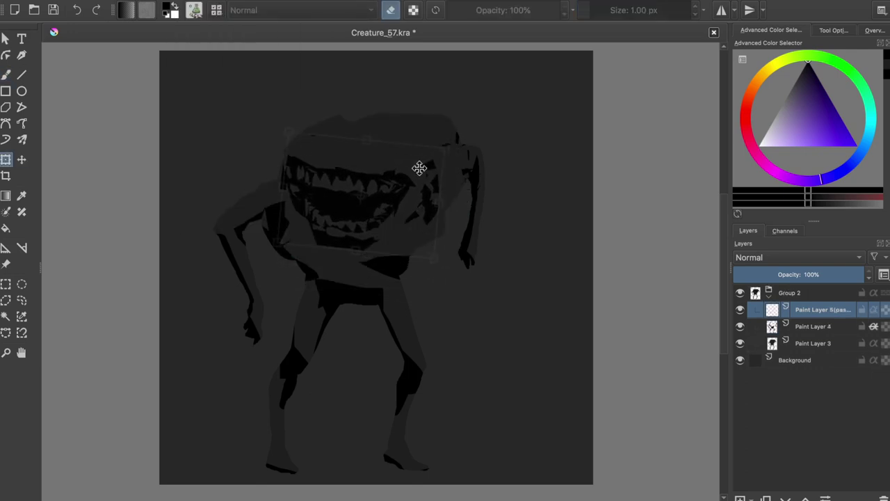
pyautogui.hotkey('ctrl', 'e')
pyautogui.press('b')
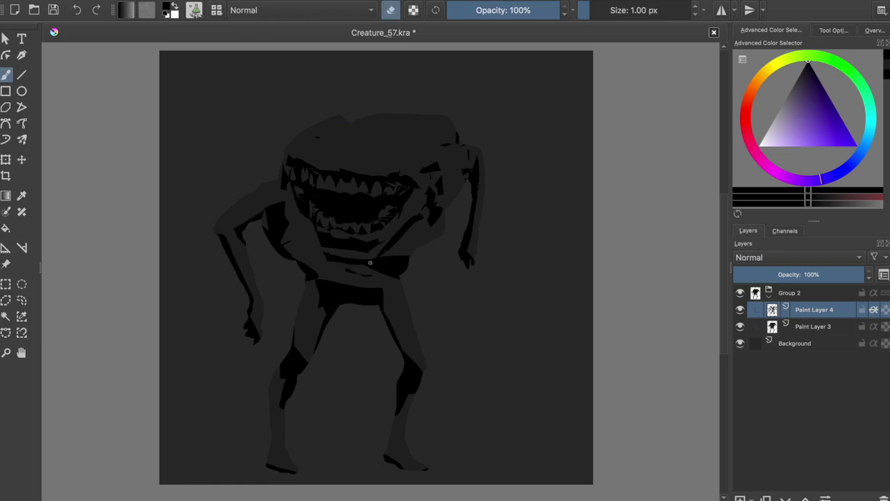
# - Darken the upper gum above the teeth in black and rework the lower jaw
pyautogui.press('e')
pyautogui.press('e')
pyautogui.press('e')
pyautogui.press('e')
pyautogui.press('e')
pyautogui.moveTo(309, 169); pyautogui.dragTo(399, 173)
pyautogui.press('e')
pyautogui.moveTo(281, 160); pyautogui.dragTo(299, 180)
pyautogui.press('e')
pyautogui.press('e')
pyautogui.moveTo(313, 244); pyautogui.dragTo(415, 224)
pyautogui.press('e')
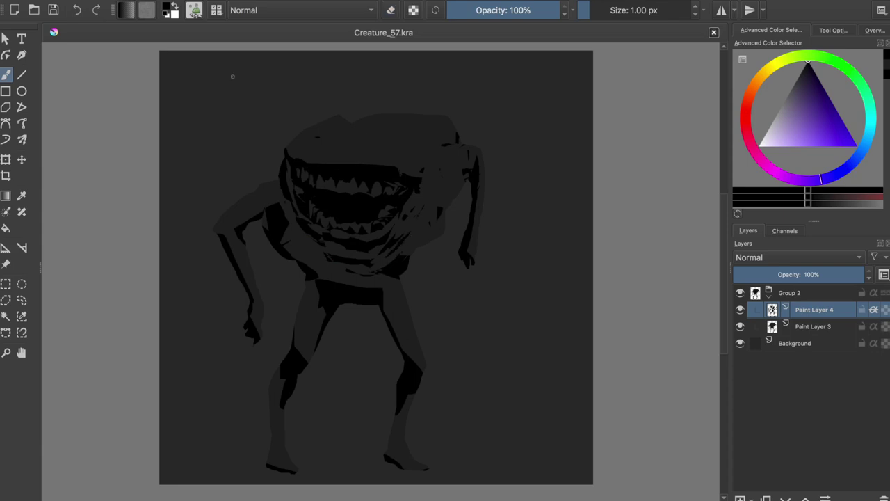
# - Mirror the canvas to check it, save, touch up strokes near the hand, and flip back
pyautogui.press('m')
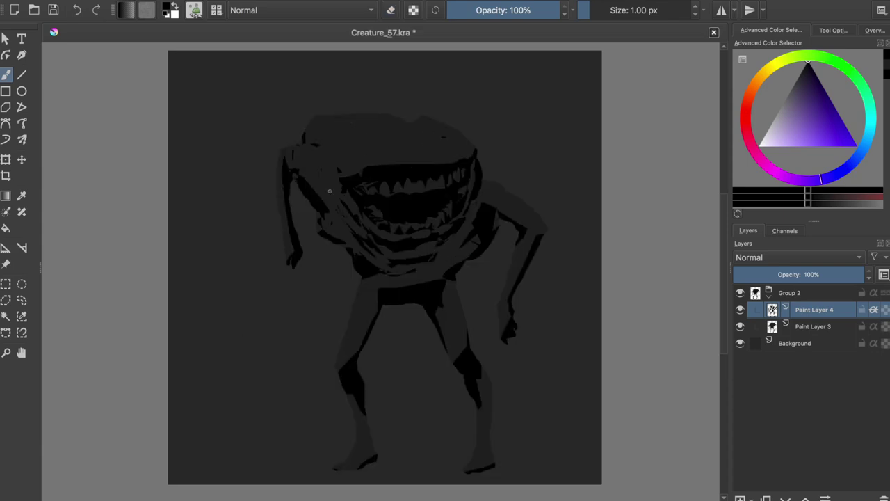
pyautogui.hotkey('ctrl', 's')
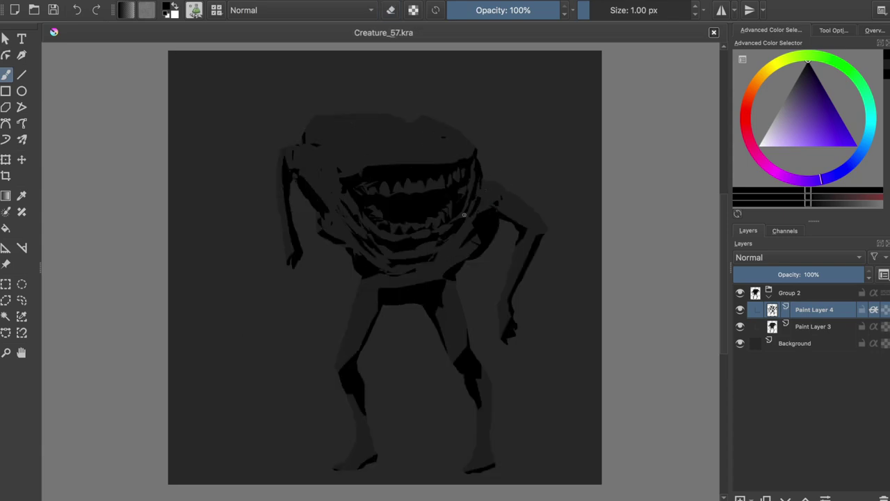
pyautogui.press('e')
pyautogui.moveTo(384, 297); pyautogui.dragTo(417, 285)
pyautogui.press('e')
pyautogui.moveTo(366, 303); pyautogui.dragTo(448, 288)
pyautogui.press('e')
pyautogui.press('m')
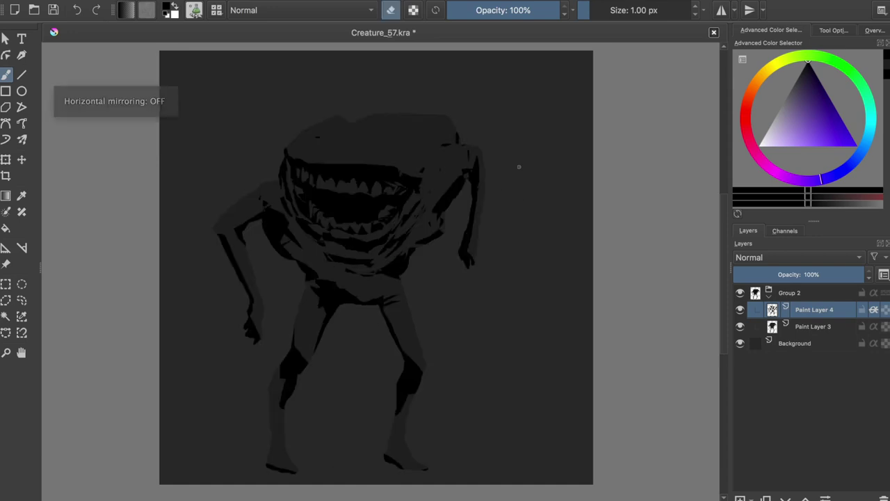
pyautogui.press('e')
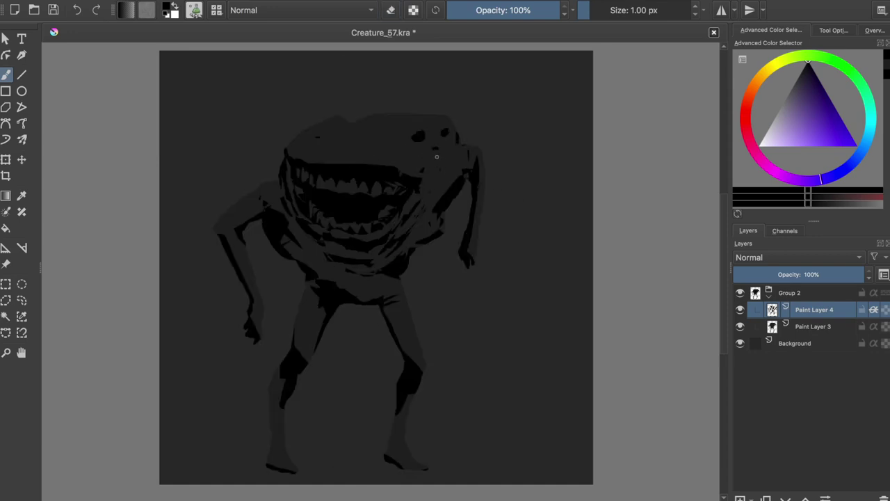
# - Refine details around the eyes and a thin dark line above the mouth, then save
pyautogui.moveTo(435, 146); pyautogui.dragTo(418, 156)
pyautogui.press('e')
pyautogui.press('e')
pyautogui.moveTo(430, 120)
pyautogui.mouseDown()
pyautogui.moveTo(416, 136)
pyautogui.moveTo(448, 139)
pyautogui.mouseUp()
pyautogui.press('e')
pyautogui.press('e')
pyautogui.moveTo(391, 139); pyautogui.dragTo(414, 171)
pyautogui.moveTo(330, 157); pyautogui.dragTo(382, 159)
# - Pick a dark grey painting colour and save the drawing
pyautogui.press('e')
pyautogui.press('e')
pyautogui.moveTo(301, 152); pyautogui.dragTo(339, 153)
pyautogui.press('e')
pyautogui.press('e')
pyautogui.press('e')
pyautogui.press('e')
pyautogui.hotkey('ctrl', 's')
# - On Paint Layer 3, lasso the left arm and rotate it up and to the left
pyautogui.click(774, 330)
pyautogui.click(22, 299)
pyautogui.moveTo(245, 156)
pyautogui.mouseDown()
pyautogui.moveTo(271, 188)
pyautogui.moveTo(297, 124)
pyautogui.moveTo(332, 129)
pyautogui.moveTo(370, 103)
pyautogui.moveTo(288, 125)
pyautogui.mouseUp()
pyautogui.press('t')
pyautogui.press('Return')
pyautogui.hotkey('ctrl', 'shift', 'a')
pyautogui.press('b')
pyautogui.press('e')
pyautogui.keyDown('ctrl'); pyautogui.click(288, 139); pyautogui.keyUp('ctrl')
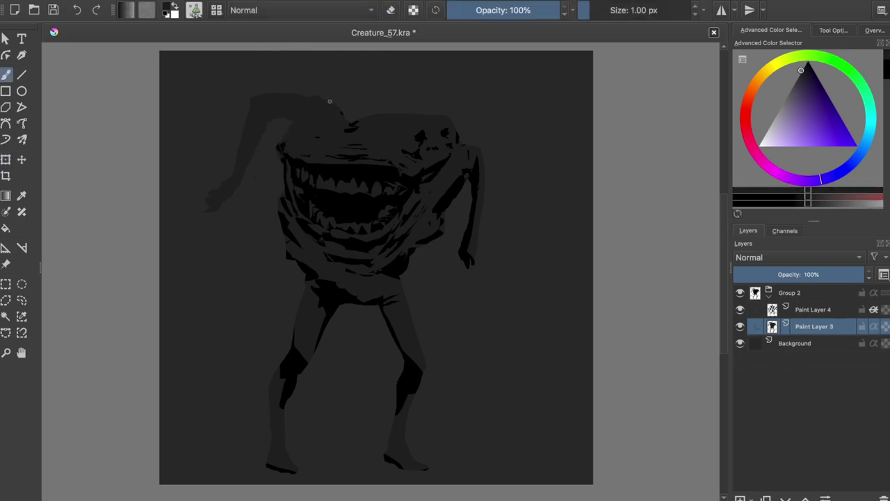
pyautogui.press('e')
pyautogui.hotkey('ctrl', 's')
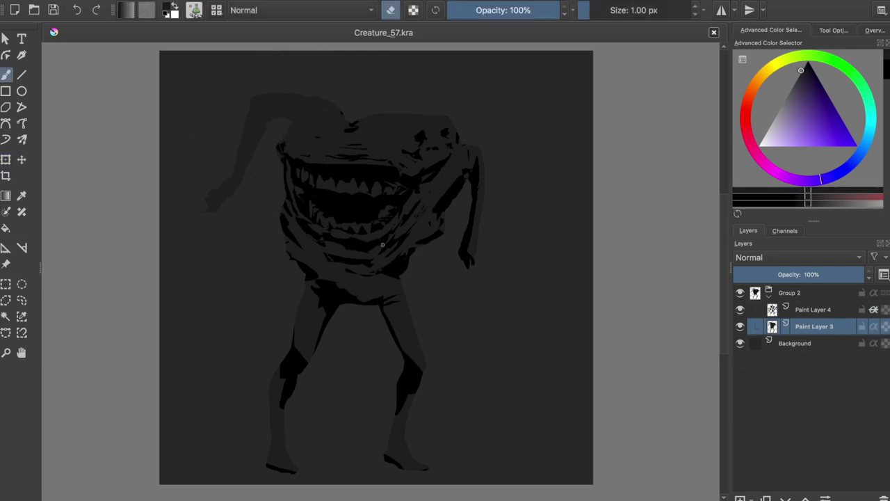
# - Back on Paint Layer 4, darken the hand shading in black
pyautogui.press('pageup')
pyautogui.press('d')
pyautogui.press('e')
pyautogui.moveTo(231, 189); pyautogui.dragTo(217, 195)
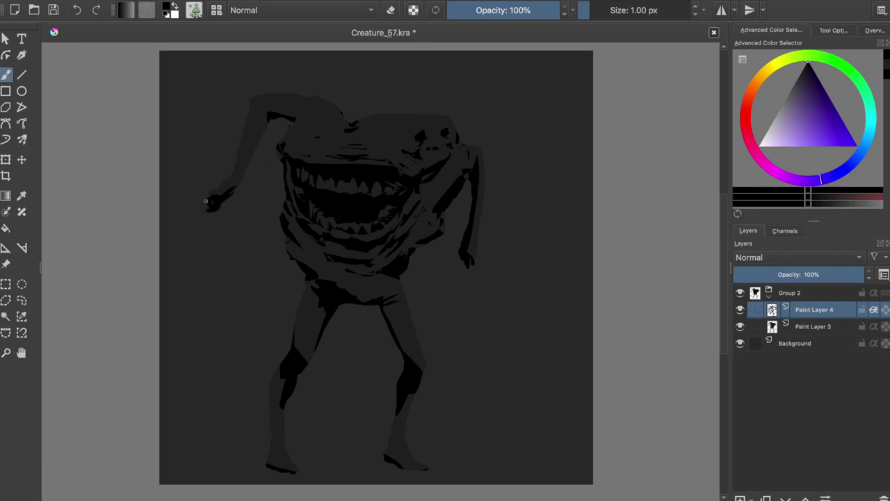
# - Mirror the canvas to review it, save Creature_57.kra, and return to Paint Layer 3
pyautogui.press('m')
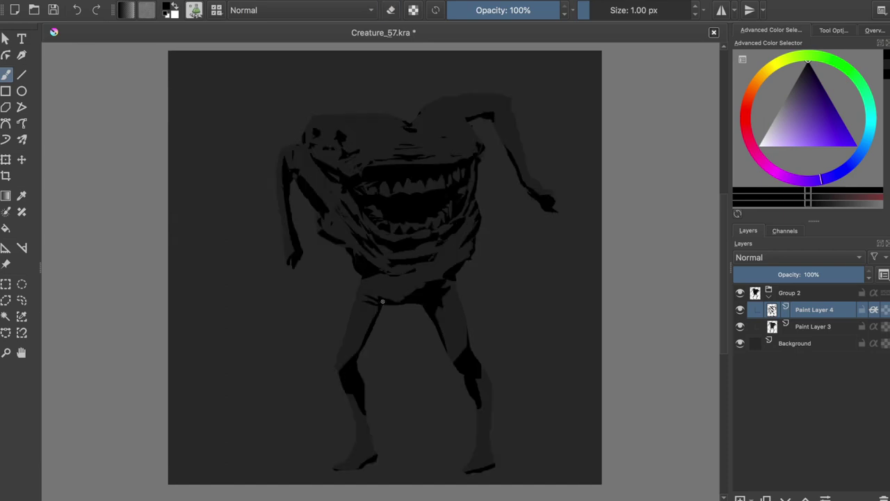
pyautogui.press('e')
pyautogui.press('e')
pyautogui.press('e')
pyautogui.press('e')
pyautogui.press('e')
pyautogui.press('e')
pyautogui.press('e')
pyautogui.press('e')
pyautogui.press('e')
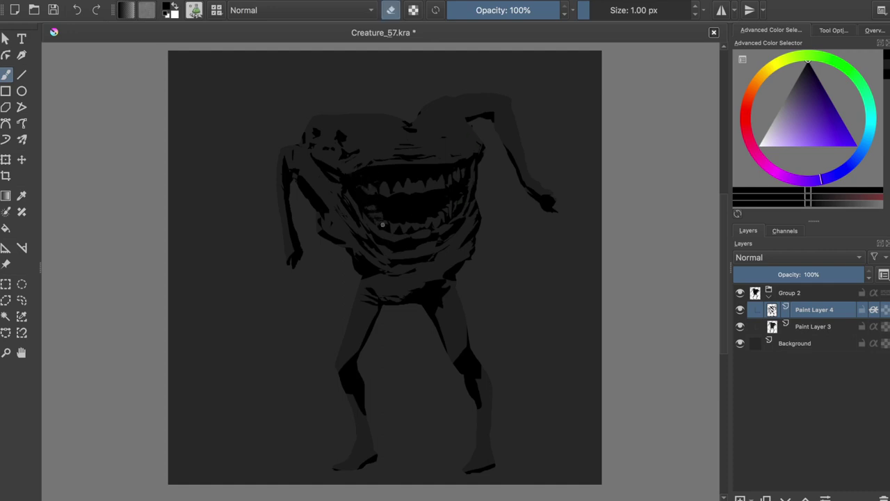
pyautogui.press('e')
pyautogui.press('e')
pyautogui.press('e')
pyautogui.press('e')
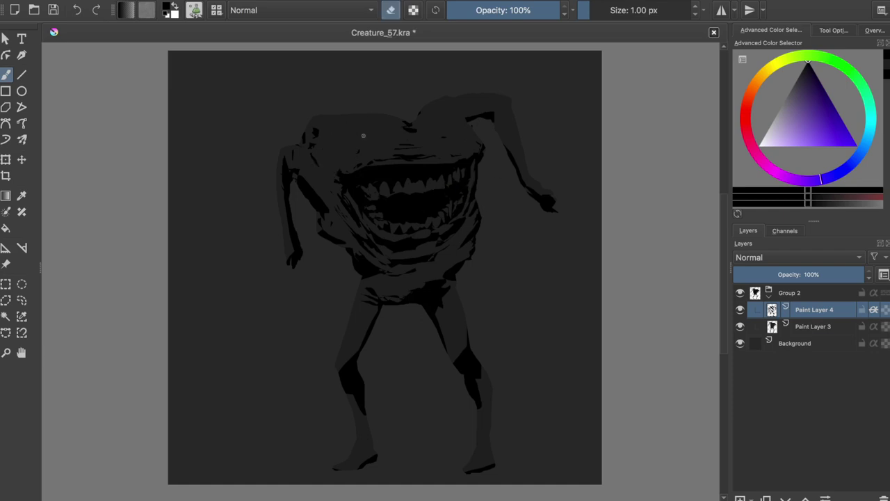
pyautogui.press('e')
pyautogui.press('e')
pyautogui.press('e')
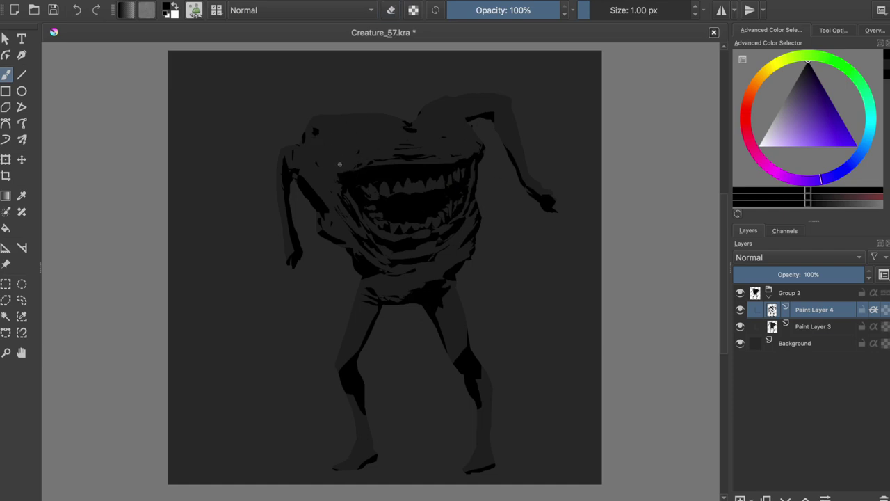
pyautogui.press('e')
pyautogui.press('m')
pyautogui.press('e')
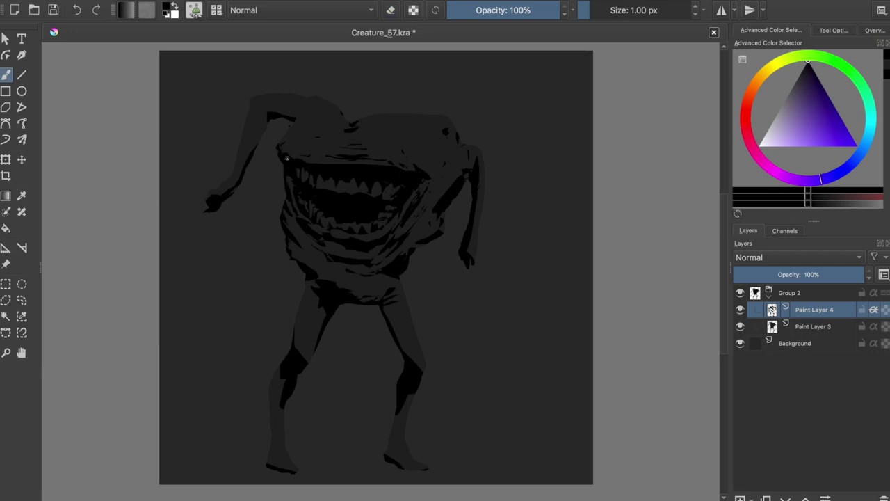
pyautogui.press('e')
pyautogui.press('e')
pyautogui.hotkey('ctrl', 's')
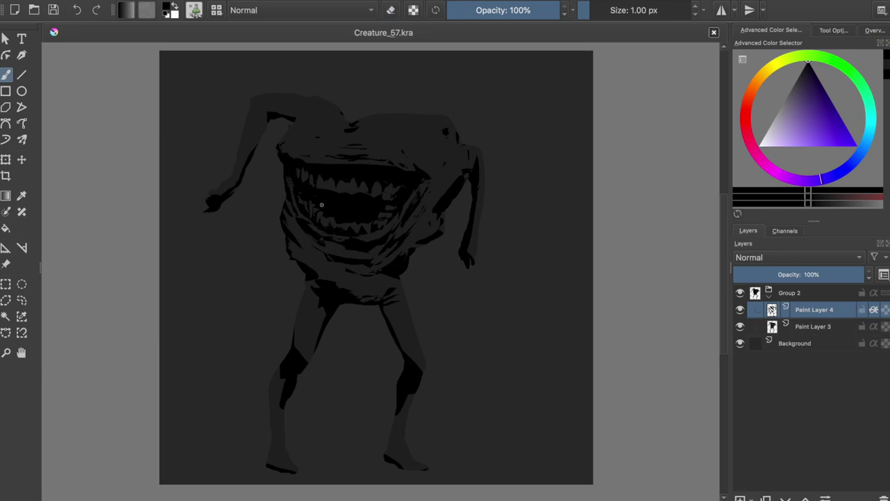
pyautogui.press('pagedown')
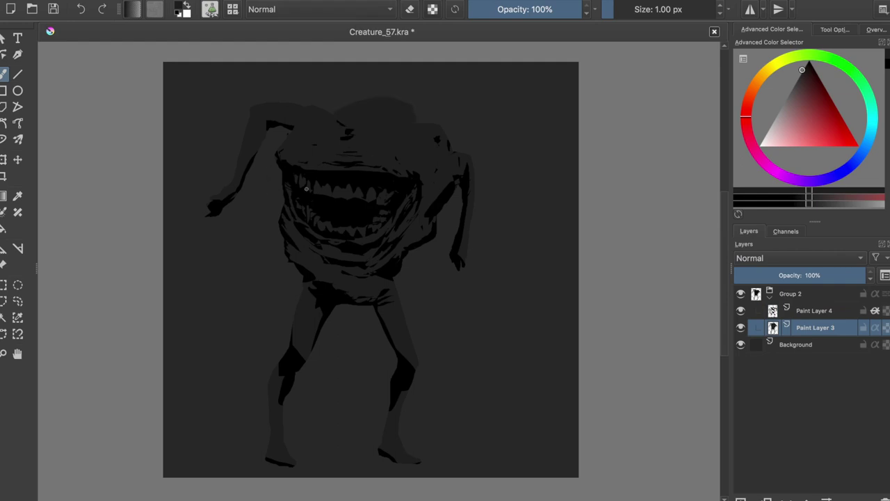
# - Lasso the creature's toothy mouth, then enlarge and reposition it on Paint Layer 4
pyautogui.hotkey('ctrl', 'r')
pyautogui.moveTo(282, 132); pyautogui.dragTo(309, 139)
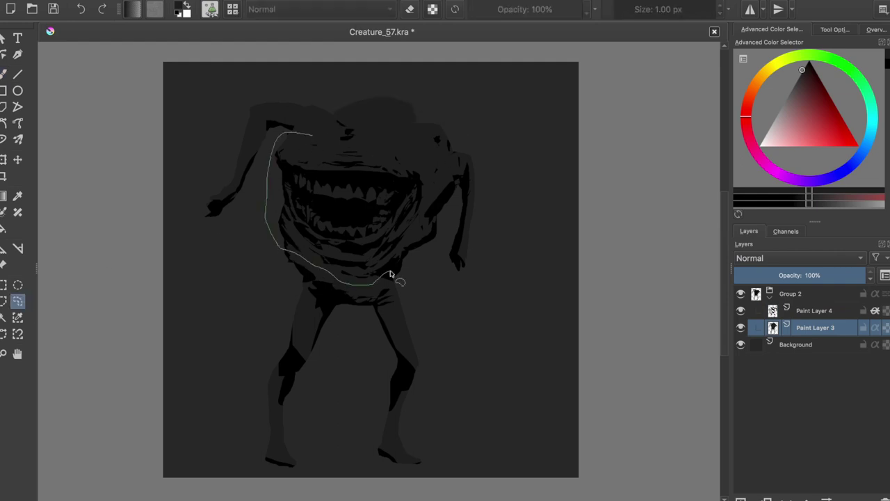
pyautogui.hotkey('ctrl', 't')
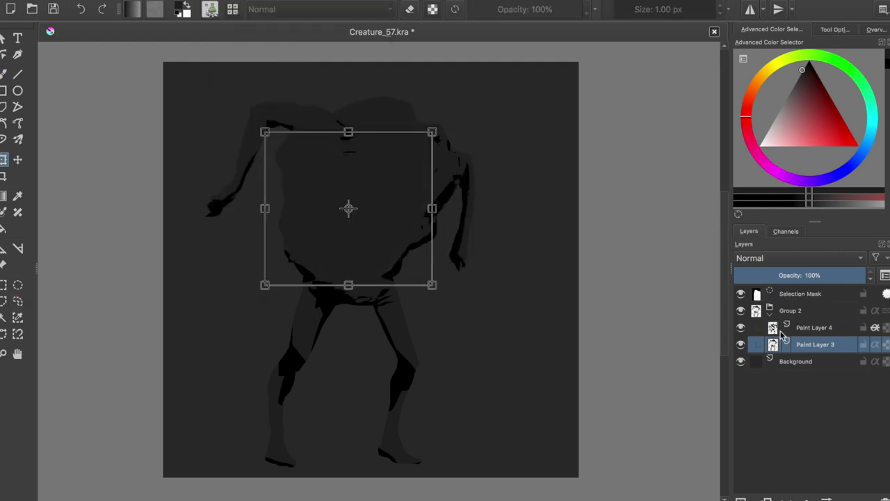
pyautogui.press('pageup')
pyautogui.moveTo(283, 209); pyautogui.dragTo(298, 207)
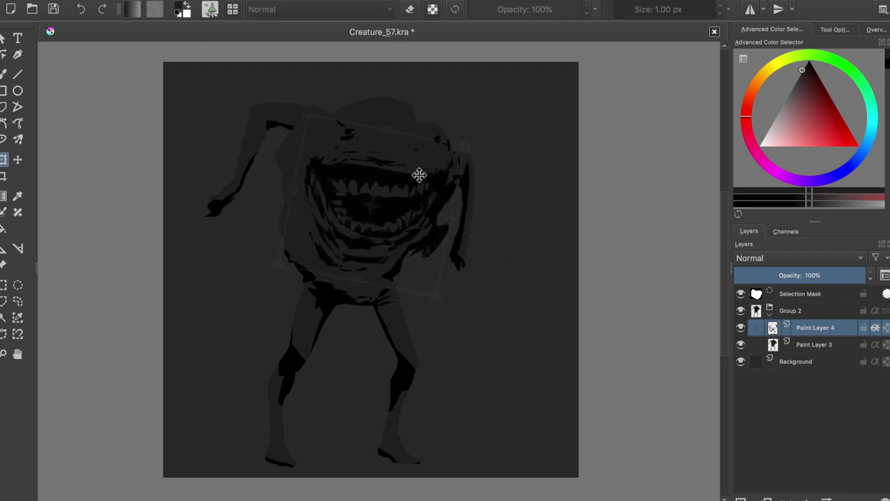
pyautogui.press('Return')
pyautogui.hotkey('ctrl', 'shift', 'a')
# - Paint dark marks on the left side of the head
pyautogui.press('pagedown')
pyautogui.press('b')
pyautogui.press('e')
pyautogui.click(778, 315)
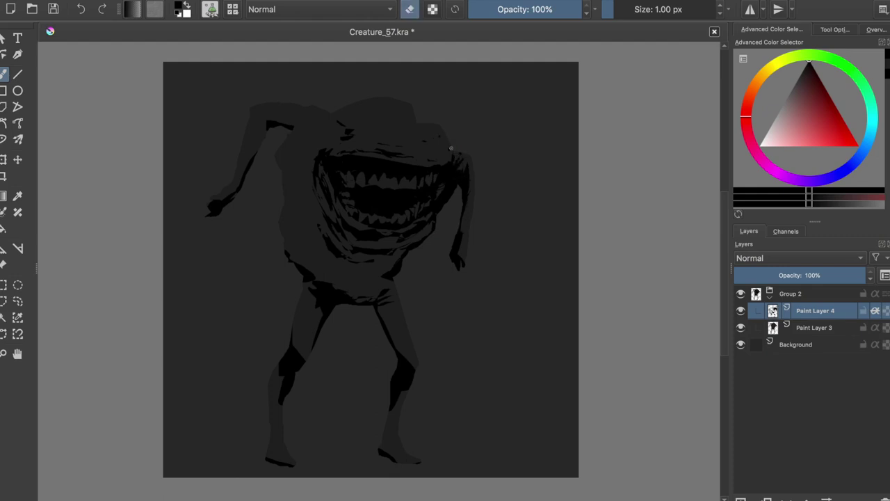
pyautogui.press('e')
pyautogui.moveTo(281, 163); pyautogui.dragTo(300, 182)
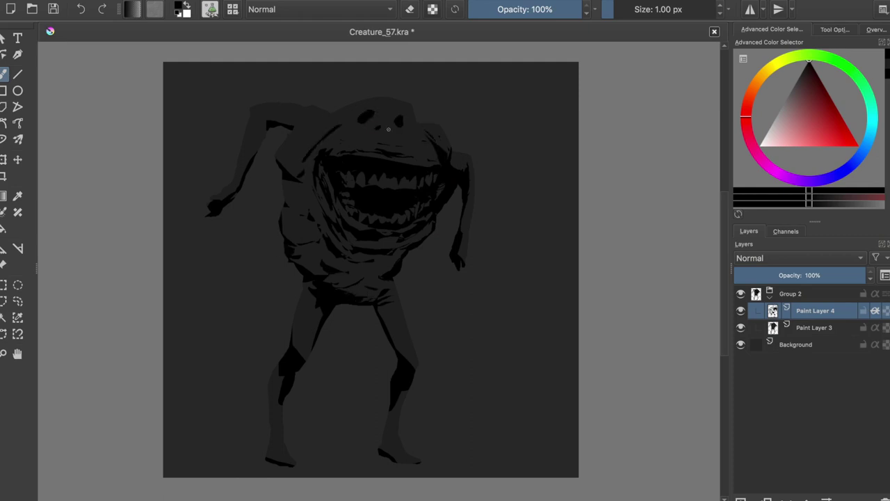
# - Erase part of the left eye marking and extend the arm with a dark stroke
pyautogui.press('e')
pyautogui.press('e')
pyautogui.moveTo(369, 118); pyautogui.dragTo(359, 113)
pyautogui.press('e')
pyautogui.press('e')
pyautogui.moveTo(297, 128)
pyautogui.mouseDown()
pyautogui.moveTo(290, 120)
pyautogui.moveTo(298, 137)
pyautogui.moveTo(284, 128)
pyautogui.moveTo(288, 115)
pyautogui.moveTo(312, 104)
pyautogui.moveTo(288, 131)
pyautogui.mouseUp()
pyautogui.press('e')
pyautogui.hotkey('ctrl', 's')
pyautogui.hotkey('ctrl', 's')
pyautogui.press('e')
pyautogui.press('e')
pyautogui.press('e')
pyautogui.press('e')
# - Erase the lower part of the left arm on Paint Layer 3, checking in a mirrored view
pyautogui.press('m')
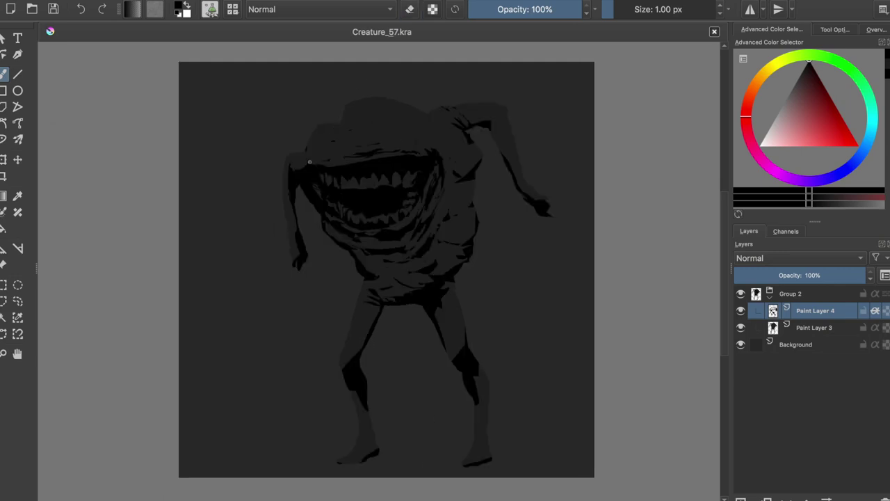
pyautogui.press('pagedown')
pyautogui.press('e')
pyautogui.moveTo(299, 264)
pyautogui.mouseDown()
pyautogui.moveTo(283, 136)
pyautogui.moveTo(303, 231)
pyautogui.mouseUp()
pyautogui.keyDown('ctrl'); pyautogui.click(310, 147); pyautogui.keyUp('ctrl')
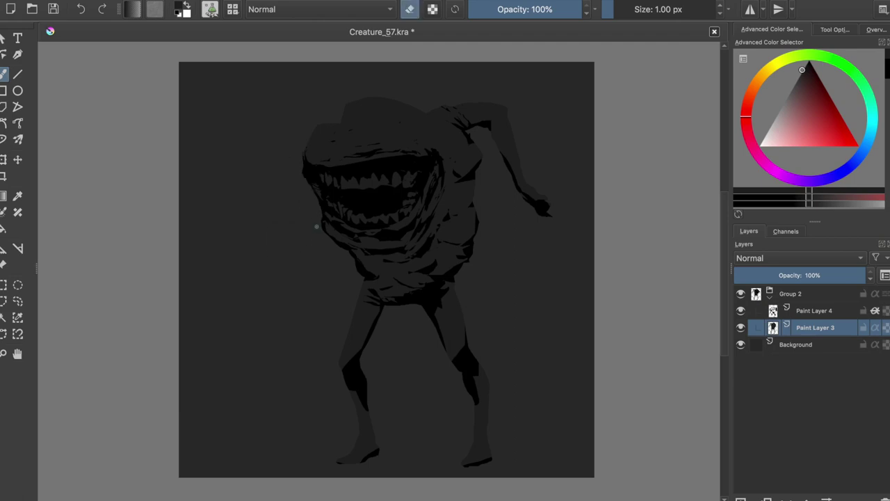
pyautogui.press('m')
pyautogui.press('pageup')
pyautogui.press('e')
pyautogui.press('d')
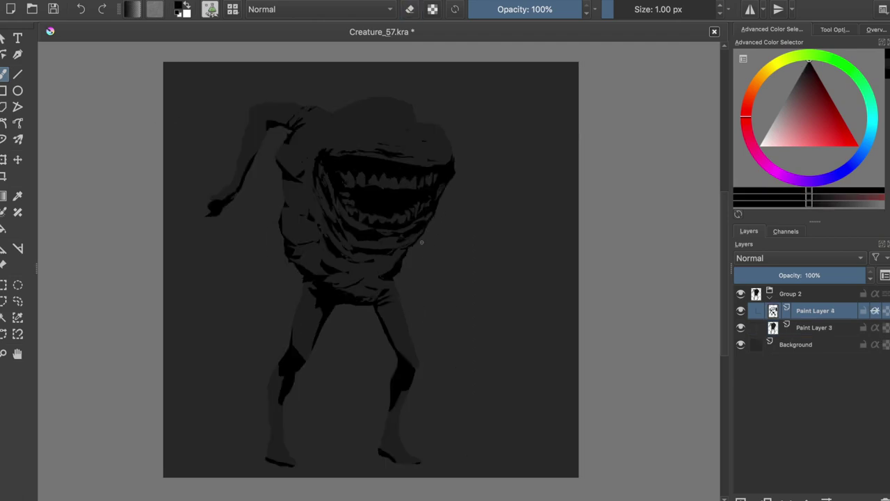
# - Save, then undo and redo the last small stroke to compare
pyautogui.hotkey('ctrl', 's')
pyautogui.hotkey('ctrl', 'z')
pyautogui.hotkey('ctrl', 'shift', 'z')
pyautogui.hotkey('ctrl', 'z')
pyautogui.hotkey('ctrl', 'shift', 'z')
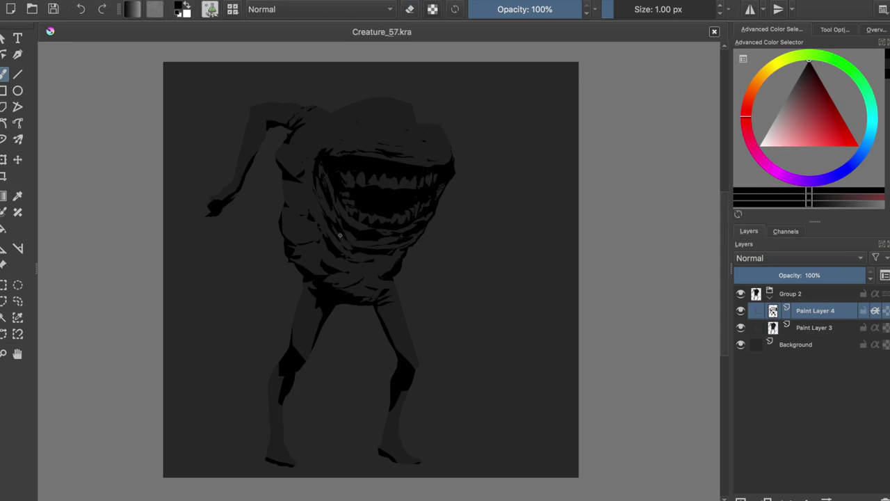
# - Cut the left arm onto new Paint Layer 5 and rotate it up over the head
pyautogui.press('pagedown')
pyautogui.hotkey('ctrl', 'shift', 'd')
pyautogui.press('e')
pyautogui.hotkey('ctrl', 'c')
pyautogui.hotkey('ctrl', 'v')
pyautogui.hotkey('ctrl', 't')
pyautogui.moveTo(494, 180)
pyautogui.mouseDown()
pyautogui.moveTo(394, 151)
pyautogui.moveTo(436, 76)
pyautogui.moveTo(395, 105)
pyautogui.mouseUp()
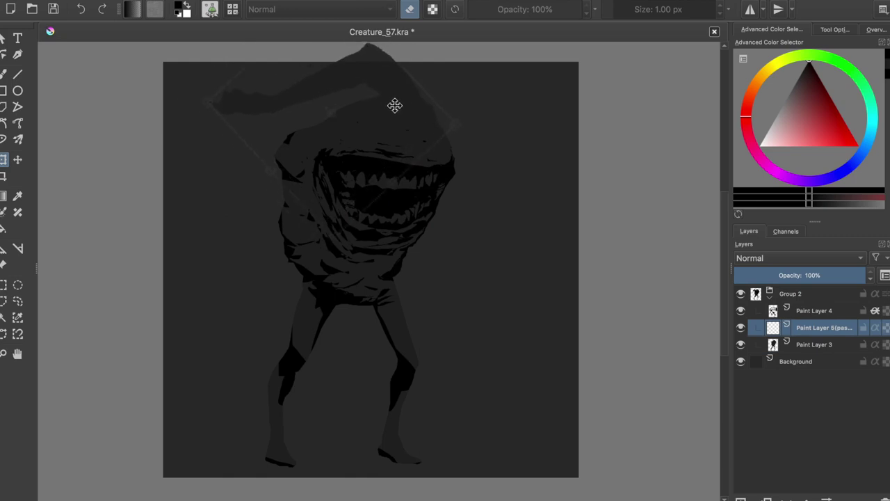
# - Apply the raised arm, then scale up and shift the whole creature group and save
pyautogui.press('Return')
pyautogui.press('b')
pyautogui.press('pageup')
pyautogui.press('pageup')
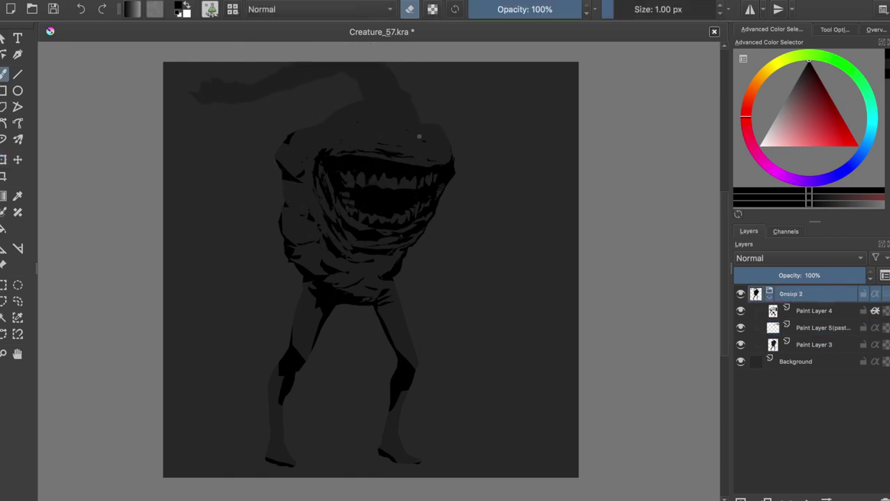
pyautogui.hotkey('ctrl', 't')
pyautogui.moveTo(407, 185); pyautogui.dragTo(429, 155)
pyautogui.press('Return')
pyautogui.press('b')
pyautogui.hotkey('ctrl', 's')
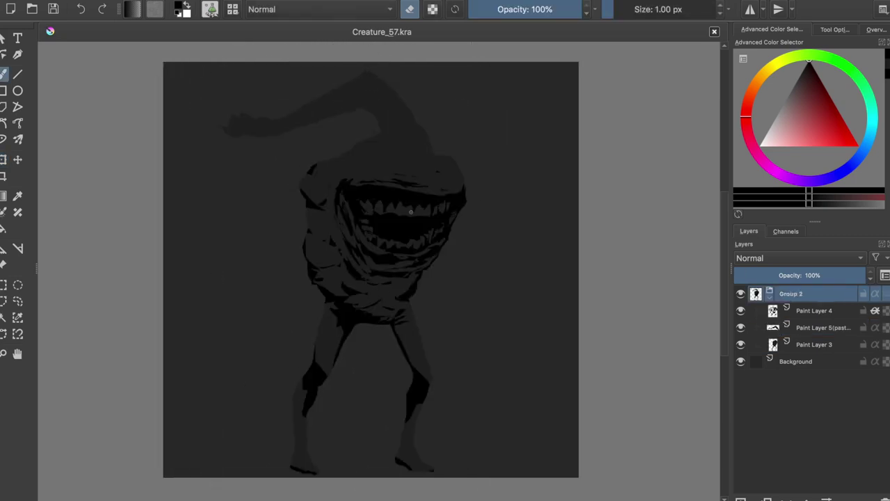
# - Merge the arm into Paint Layer 3 and move the hand up to join the arm's end
pyautogui.press('pagedown')
pyautogui.press('pagedown')
pyautogui.hotkey('ctrl', 'e')
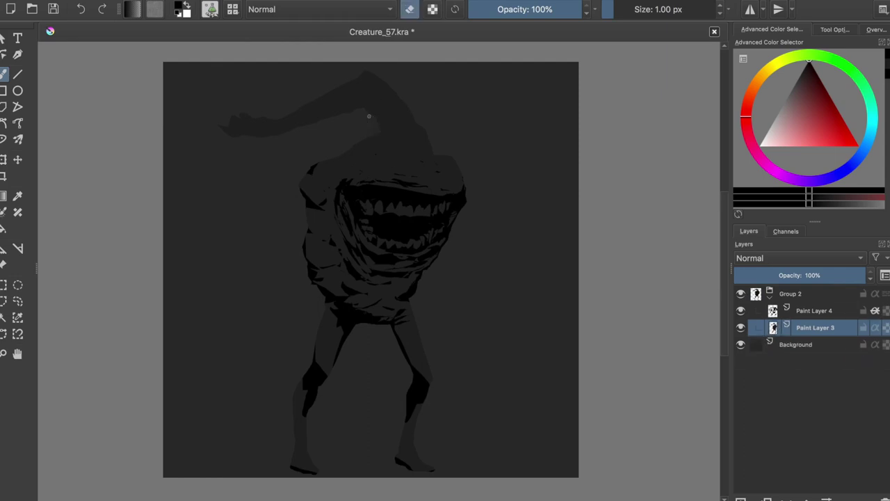
pyautogui.moveTo(368, 85)
pyautogui.mouseDown()
pyautogui.moveTo(209, 109)
pyautogui.moveTo(227, 239)
pyautogui.mouseUp()
pyautogui.hotkey('ctrl', 't')
pyautogui.moveTo(265, 177); pyautogui.dragTo(262, 118)
pyautogui.press('Return')
pyautogui.hotkey('ctrl', 'shift', 'a')
pyautogui.press('b')
# - Darken the arm joint on Paint Layer 4 with a dark colour sampled from the arm
pyautogui.press('pageup')
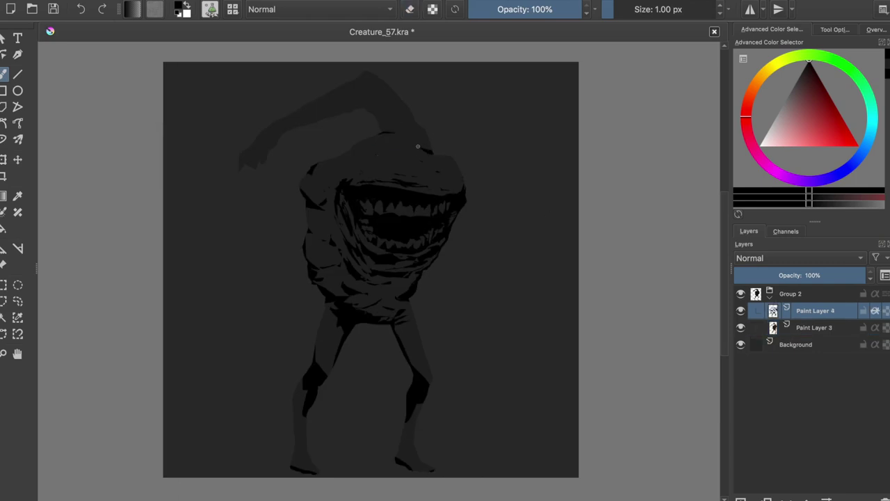
pyautogui.keyDown('ctrl'); pyautogui.click(419, 144); pyautogui.keyUp('ctrl')
pyautogui.moveTo(387, 123); pyautogui.dragTo(363, 101)
# - Dab a small dark mark beside the mouth and erase a tiny area across it
pyautogui.hotkey('ctrl', 's')
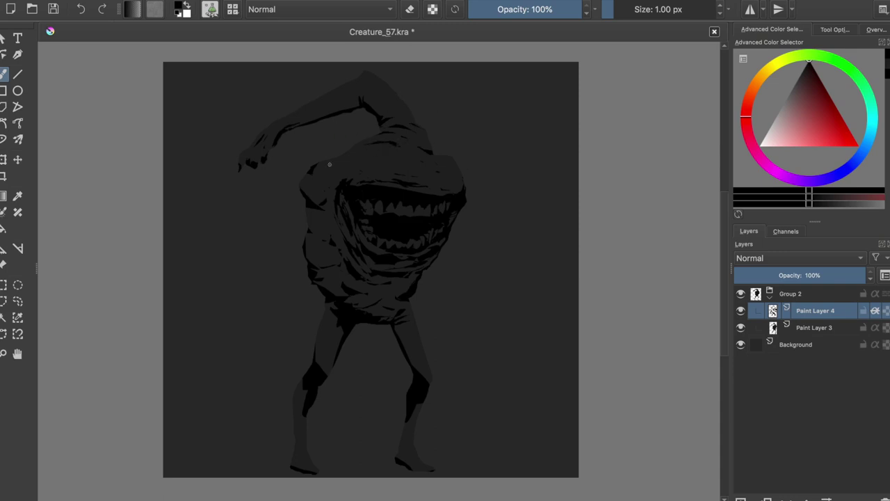
pyautogui.press('e')
pyautogui.hotkey('ctrl', 's')
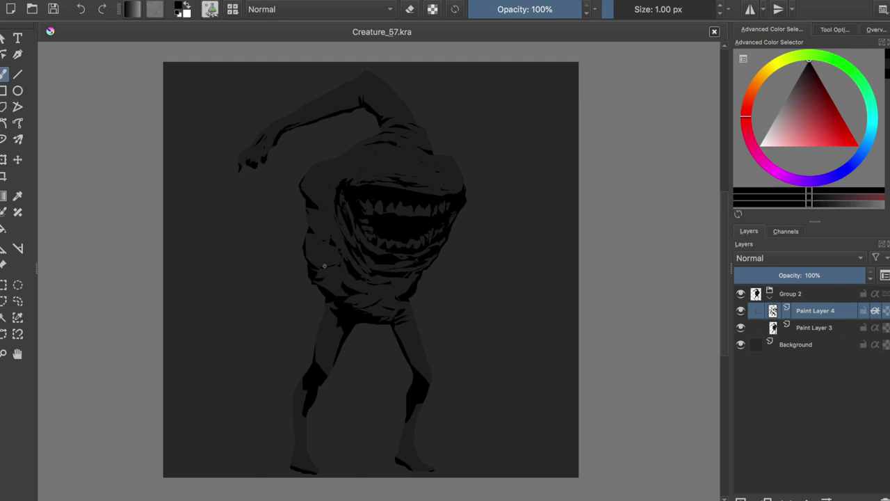
pyautogui.press('e')
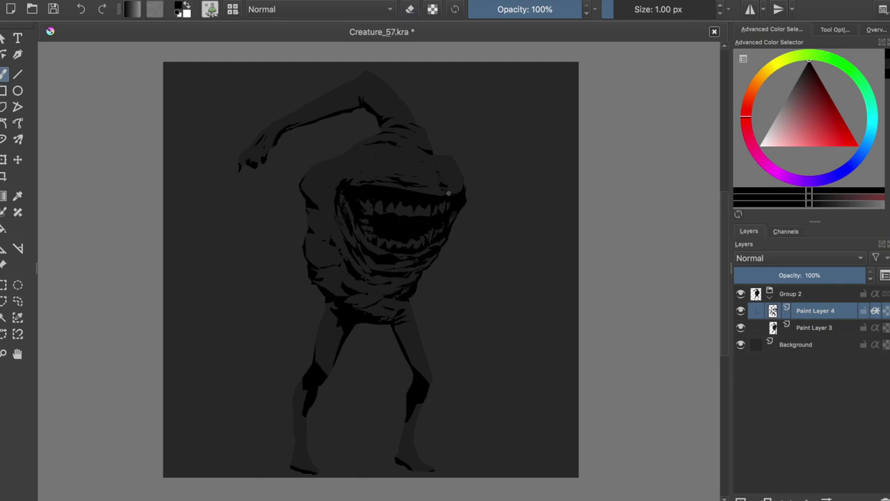
pyautogui.press('m')
pyautogui.press('e')
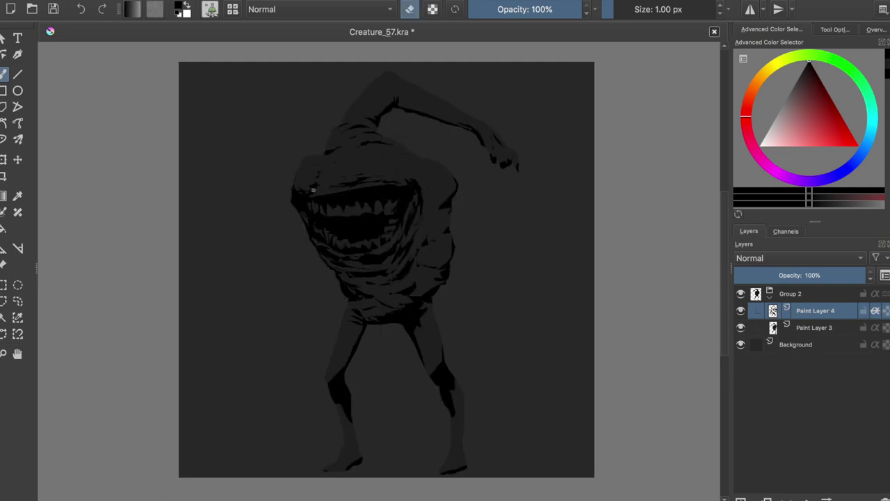
pyautogui.click(323, 232)
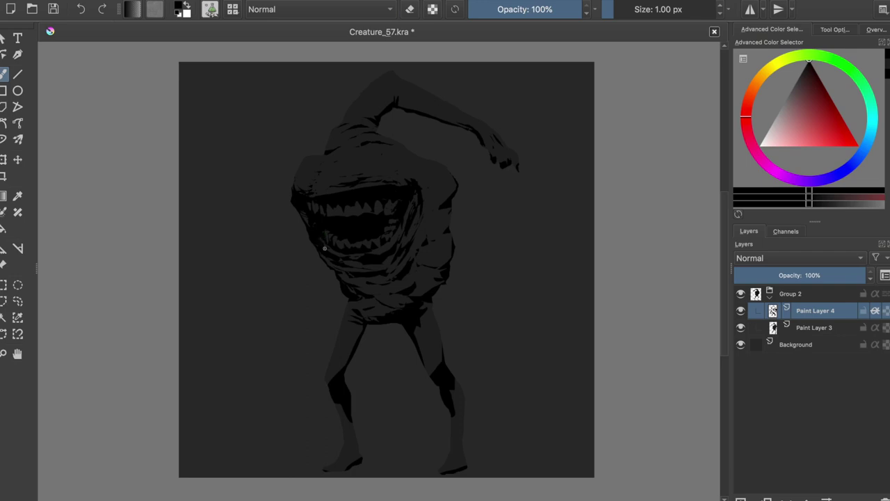
pyautogui.press('m')
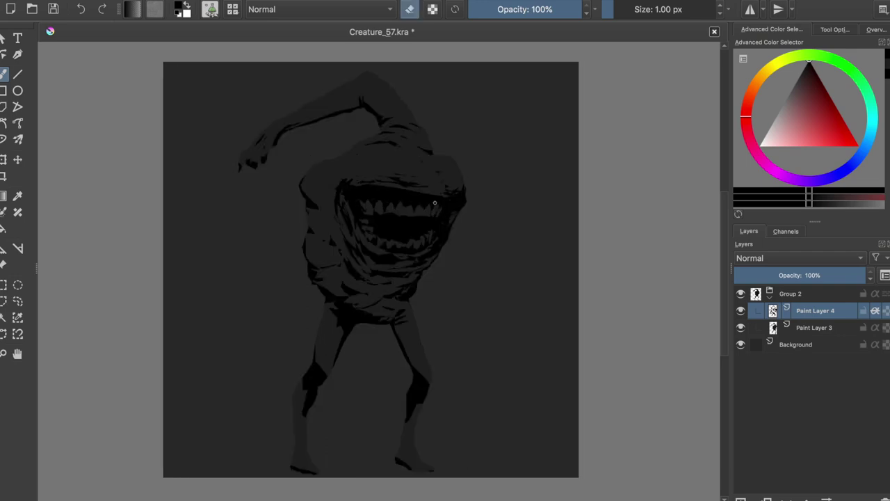
pyautogui.moveTo(379, 204); pyautogui.dragTo(356, 201)
pyautogui.hotkey('ctrl', 'z')
# - Rework the mouth edge, lightening a small spot there, checking in a mirrored view
pyautogui.press('m')
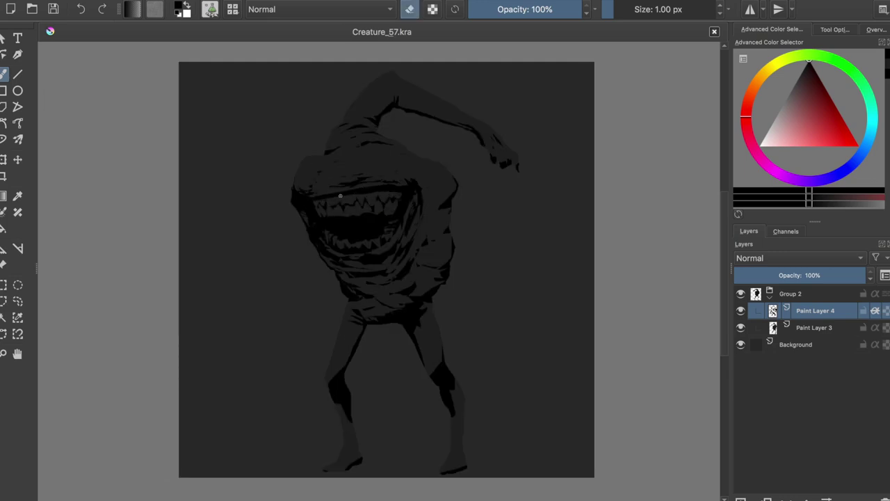
pyautogui.press('m')
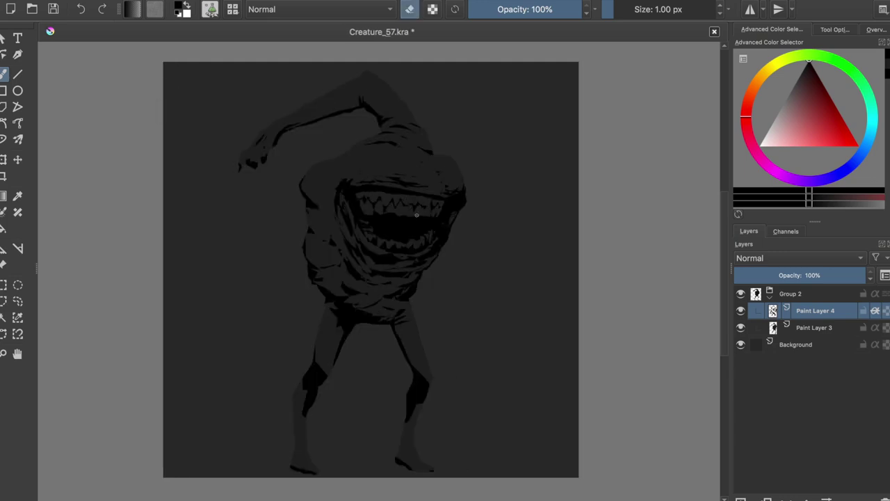
pyautogui.hotkey('ctrl', 's')
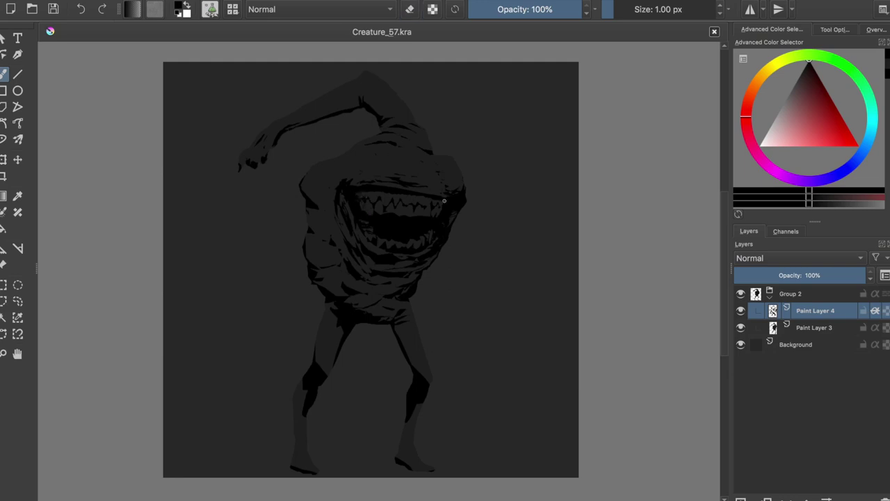
pyautogui.moveTo(430, 167); pyautogui.dragTo(388, 194)
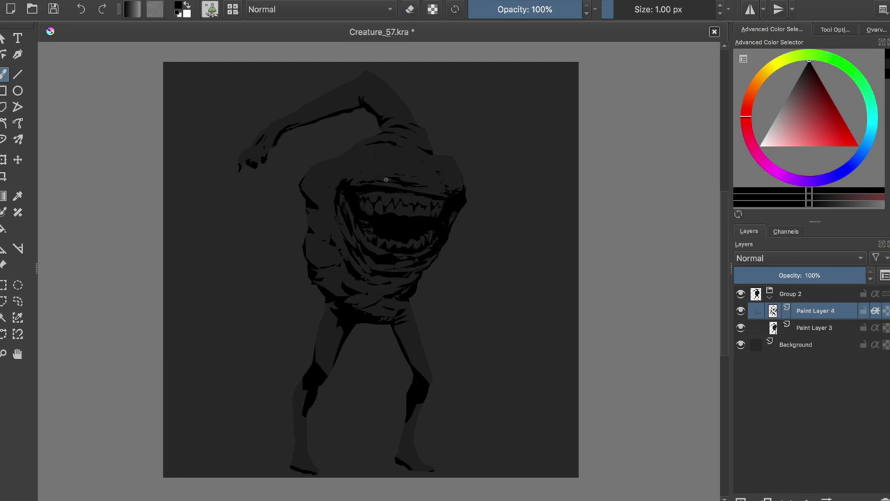
pyautogui.hotkey('ctrl', 'z')
pyautogui.press('m')
pyautogui.press('e')
pyautogui.moveTo(368, 182); pyautogui.dragTo(334, 186)
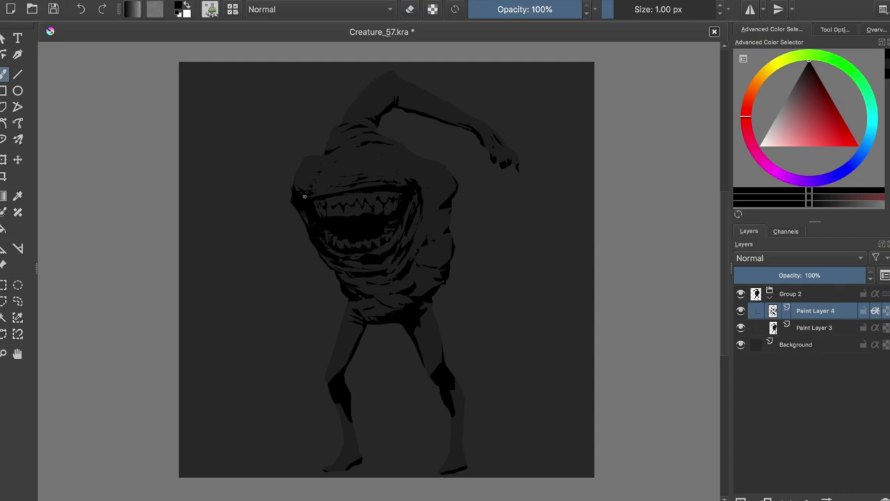
pyautogui.press('e')
# - Erase a bit of the shoulder and trim the head's left edge on Paint Layer 3
pyautogui.press('m')
pyautogui.moveTo(439, 188); pyautogui.dragTo(448, 186)
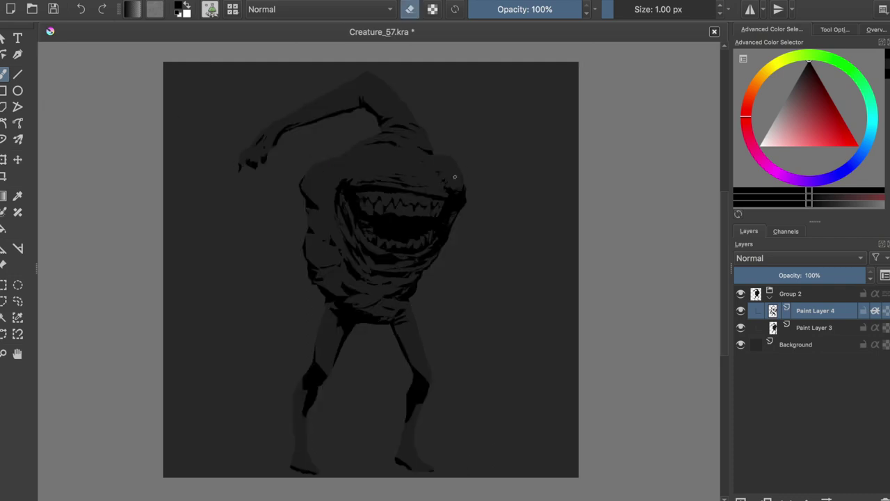
pyautogui.hotkey('ctrl', 's')
pyautogui.press('m')
pyautogui.press('pagedown')
pyautogui.moveTo(297, 161); pyautogui.dragTo(308, 205)
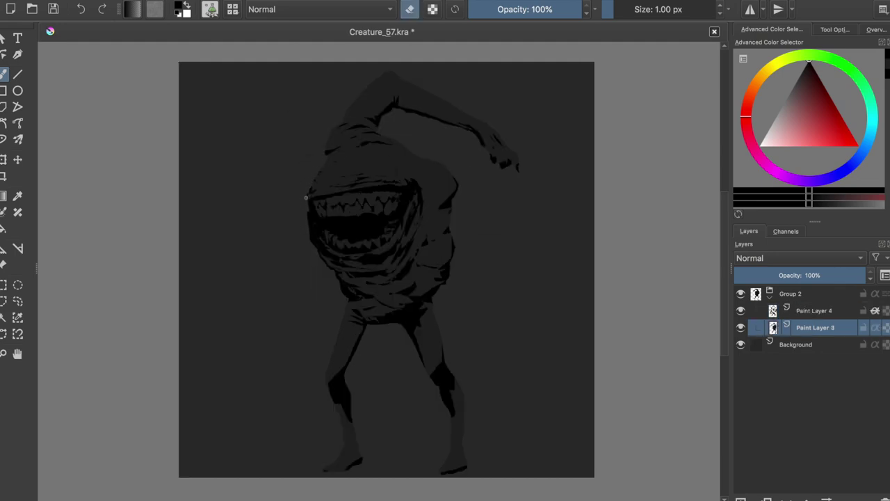
pyautogui.moveTo(308, 237); pyautogui.dragTo(300, 155)
# - Erase a small spot on the figure and add a dark outline along the head's top-left edge
pyautogui.press('m')
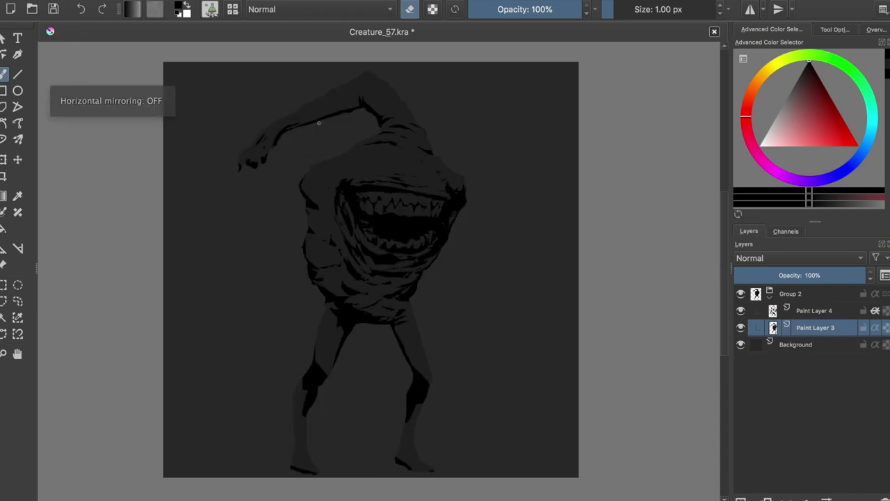
pyautogui.press('e')
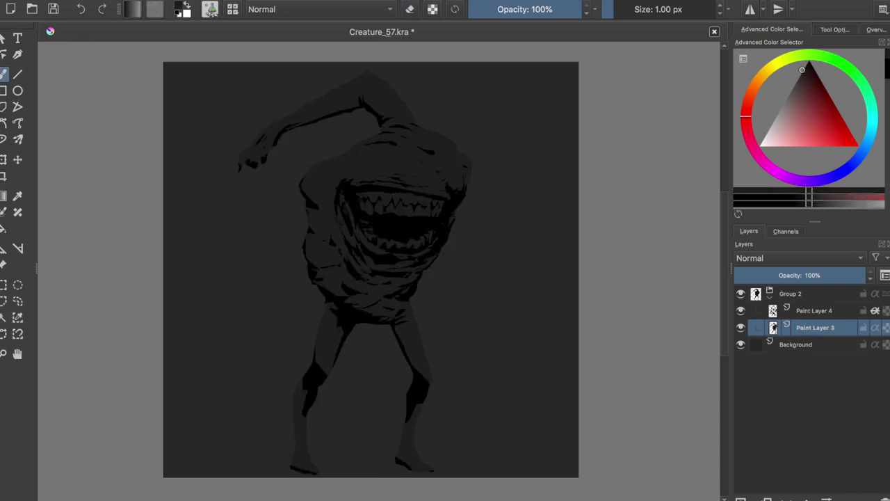
pyautogui.press('pageup')
pyautogui.press('e')
pyautogui.press('e')
pyautogui.press('e')
pyautogui.press('e')
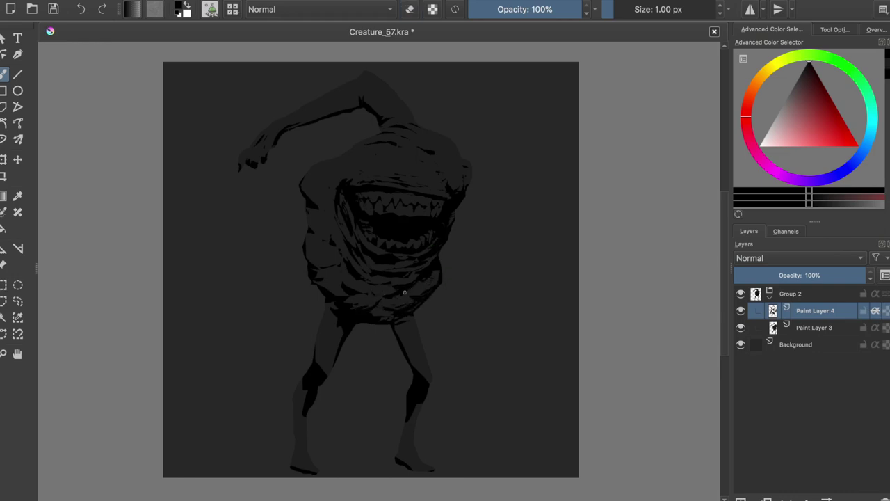
pyautogui.press('e')
pyautogui.moveTo(426, 281); pyautogui.dragTo(440, 282)
pyautogui.press('e')
pyautogui.press('m')
pyautogui.moveTo(304, 139); pyautogui.dragTo(285, 163)
pyautogui.hotkey('ctrl', 's')
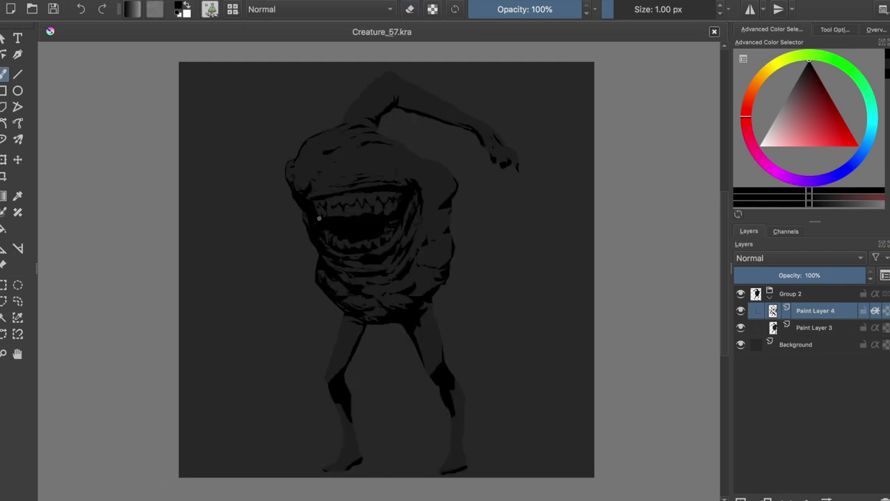
# - Erase part of the shoulder's left edge and touch up the arm's top outline
pyautogui.press('e')
pyautogui.moveTo(338, 126); pyautogui.dragTo(360, 103)
pyautogui.moveTo(445, 104); pyautogui.dragTo(499, 135)
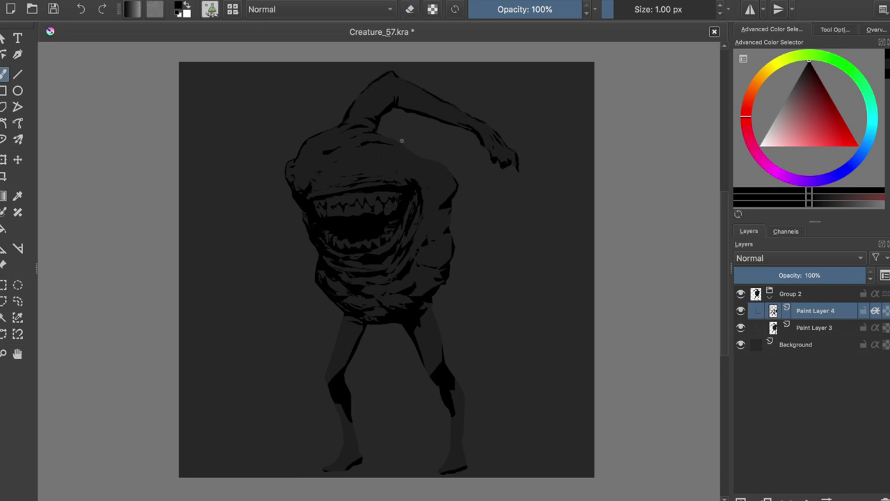
pyautogui.press('m')
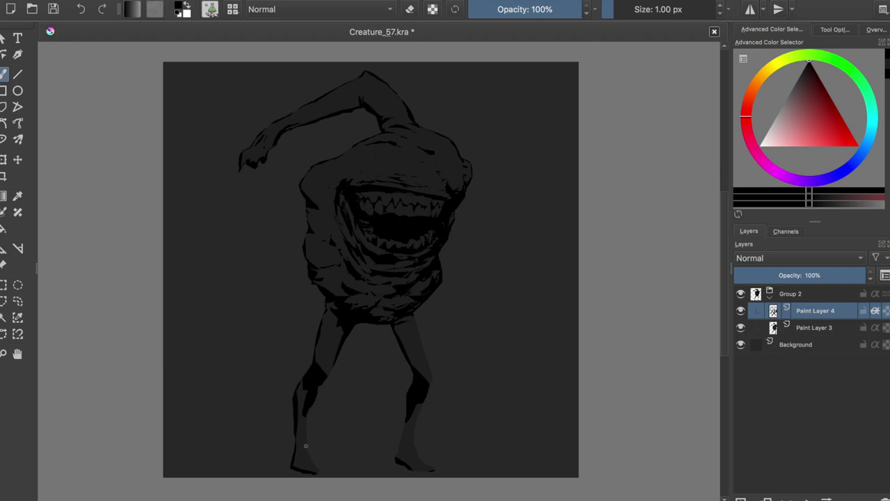
pyautogui.press('e')
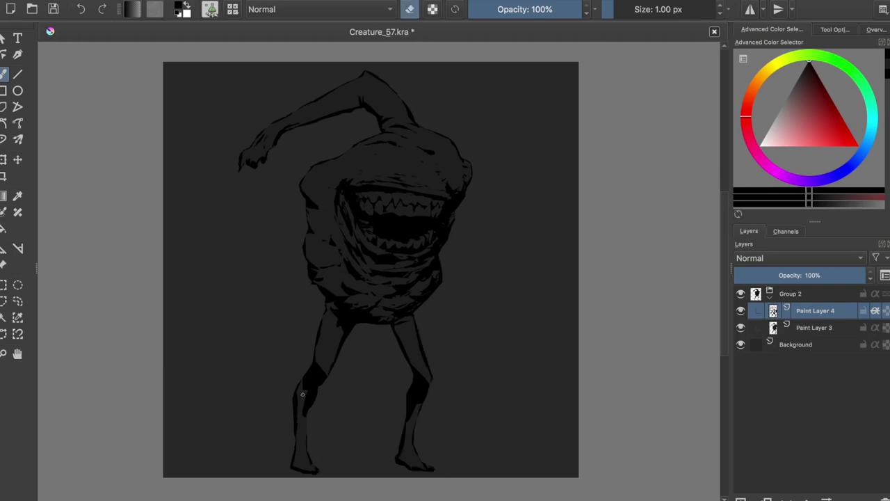
pyautogui.press('e')
pyautogui.hotkey('ctrl', 's')
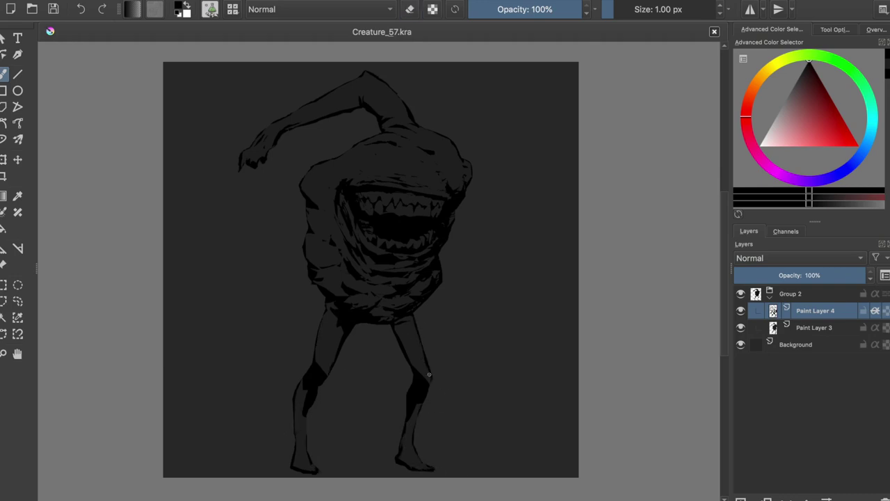
# - Paint a dark stroke near the creature's crotch
pyautogui.moveTo(397, 321); pyautogui.dragTo(409, 327)
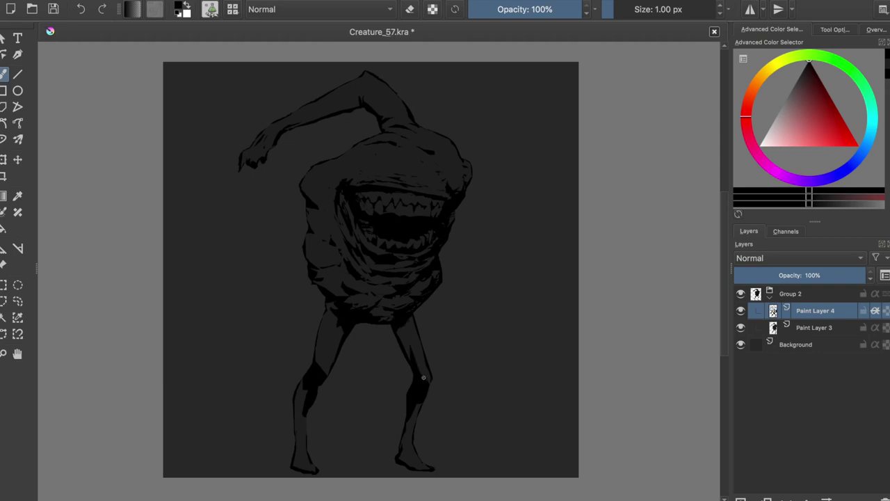
pyautogui.press('e')
pyautogui.press('e')
pyautogui.press('m')
pyautogui.press('pagedown')
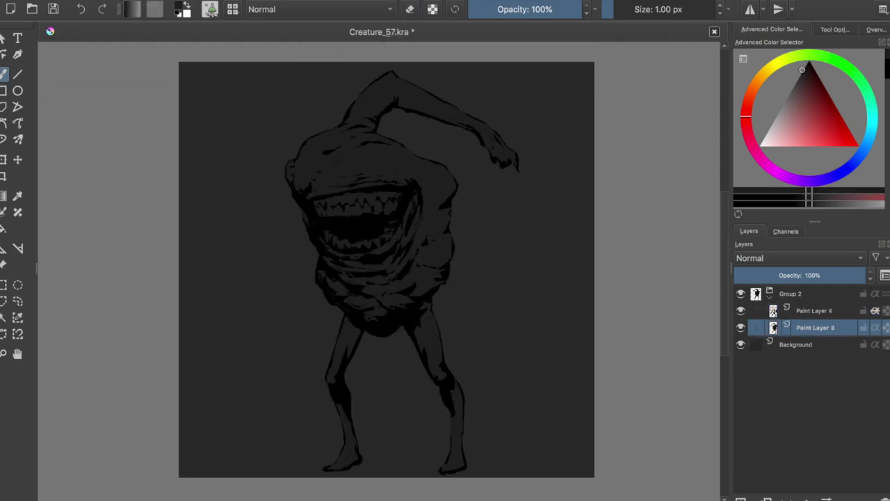
# - Add dark strokes on the creature's right shoulder on Paint Layer 3
pyautogui.press('m')
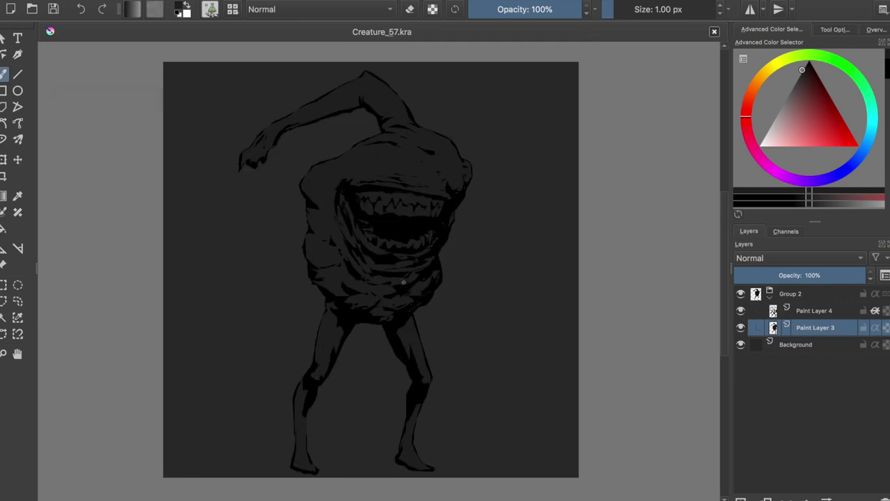
pyautogui.press('pageup')
pyautogui.press('e')
pyautogui.hotkey('ctrl', 's')
pyautogui.press('pagedown')
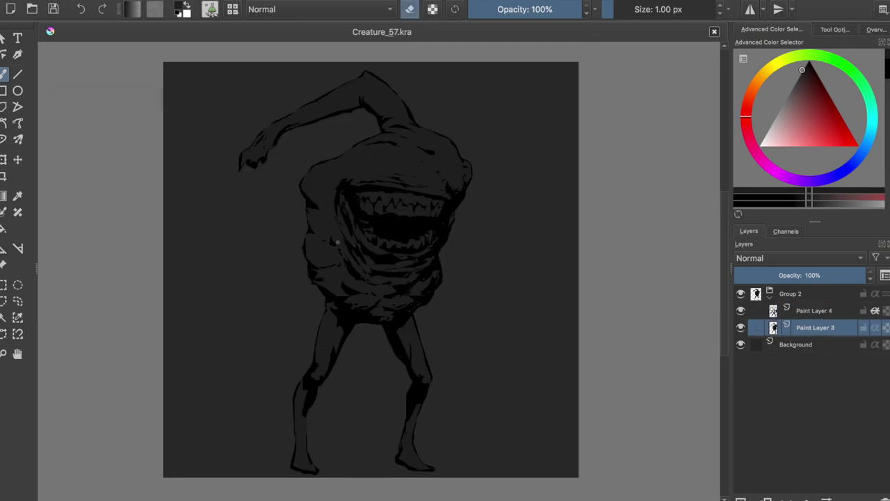
pyautogui.press('e')
pyautogui.press('m')
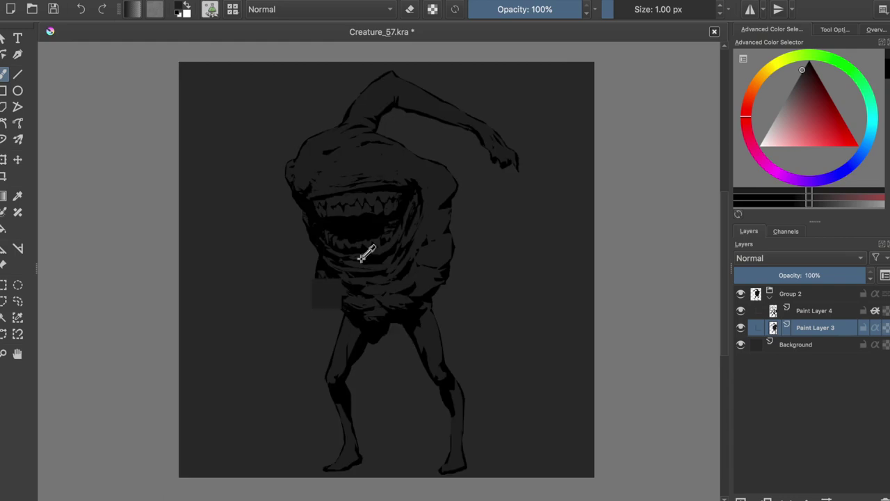
pyautogui.press('m')
pyautogui.press('x')
pyautogui.press('pageup')
pyautogui.press('pagedown')
pyautogui.press('x')
pyautogui.moveTo(434, 129)
pyautogui.mouseDown()
pyautogui.moveTo(477, 195)
pyautogui.moveTo(460, 145)
pyautogui.moveTo(440, 131)
pyautogui.mouseUp()
# - Set black on Paint Layer 4, then sample the body's lighter grey on Paint Layer 3 and save
pyautogui.press('pageup')
pyautogui.press('e')
pyautogui.press('e')
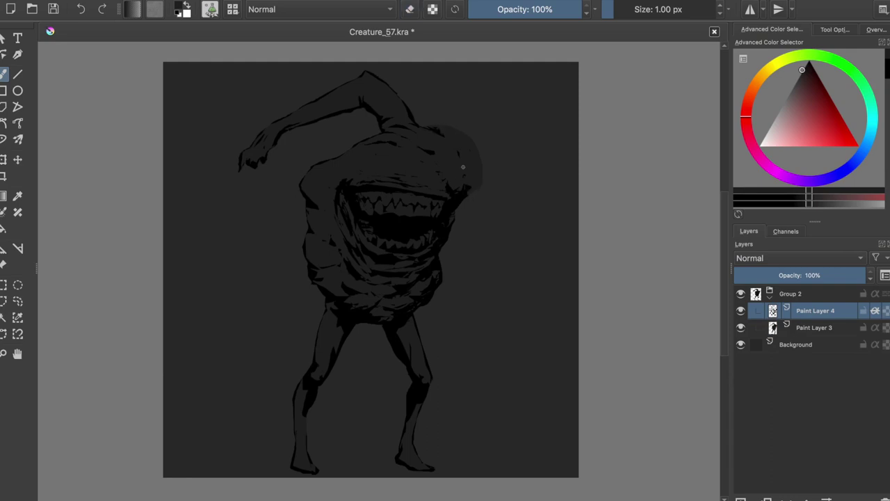
pyautogui.press('d')
pyautogui.press('pagedown')
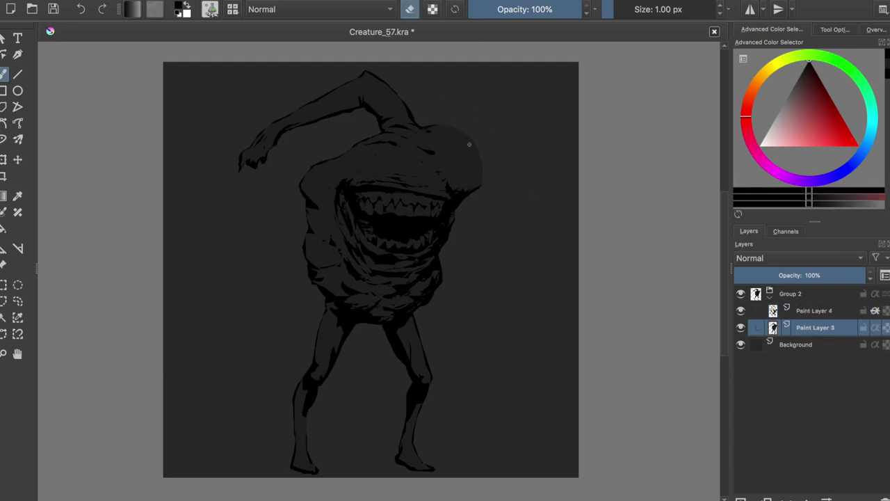
pyautogui.keyDown('ctrl'); pyautogui.click(474, 140); pyautogui.keyUp('ctrl')
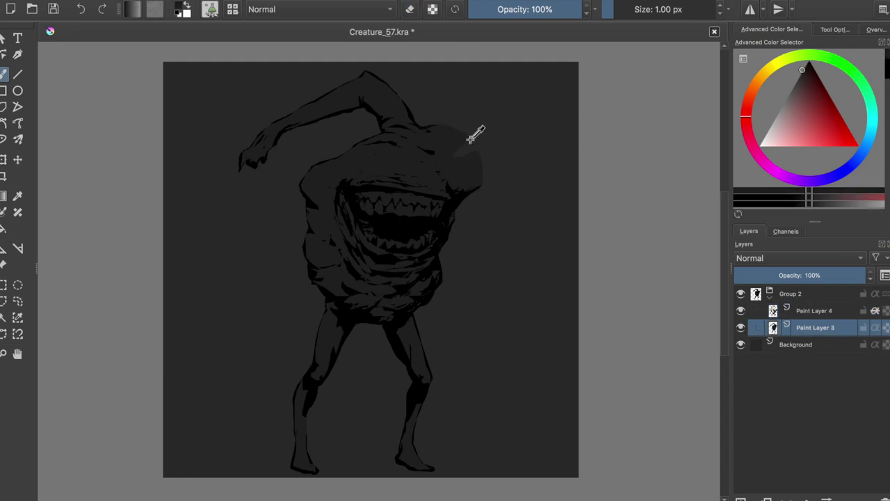
pyautogui.press('e')
pyautogui.hotkey('ctrl', 's')
# - Paint a black stroke on the hood's right side, then resample the body's dark grey and save
pyautogui.click(777, 318)
pyautogui.press('d')
pyautogui.moveTo(441, 150); pyautogui.dragTo(456, 161)
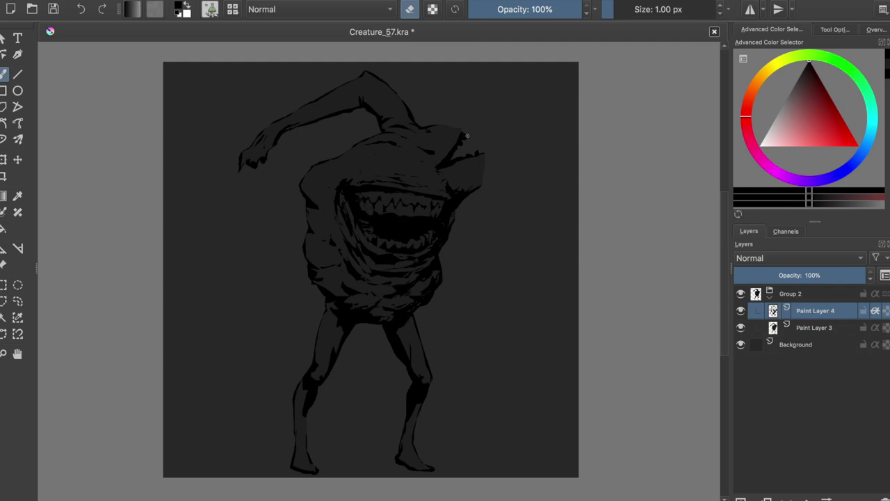
pyautogui.click(473, 142)
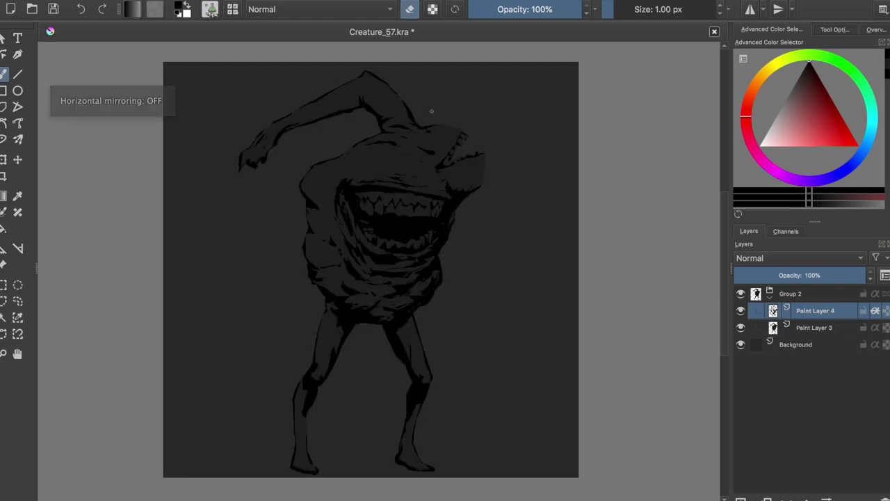
pyautogui.press('pagedown')
pyautogui.press('e')
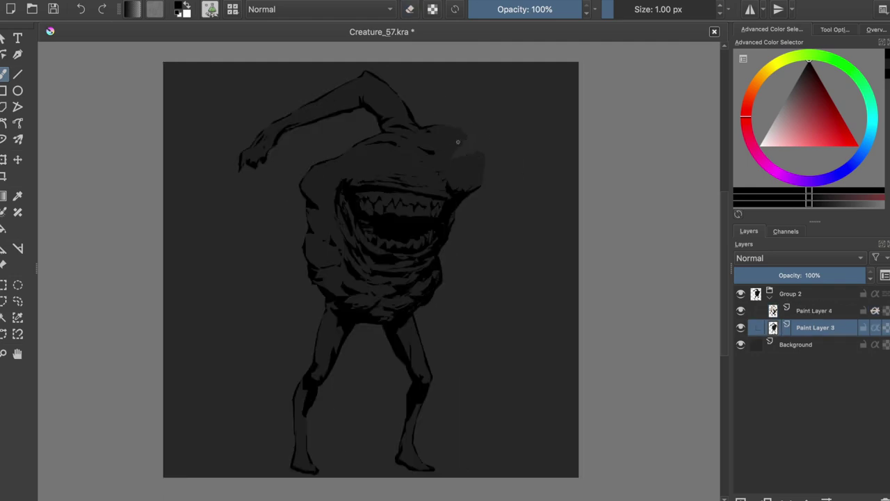
pyautogui.keyDown('ctrl'); pyautogui.click(468, 139); pyautogui.keyUp('ctrl')
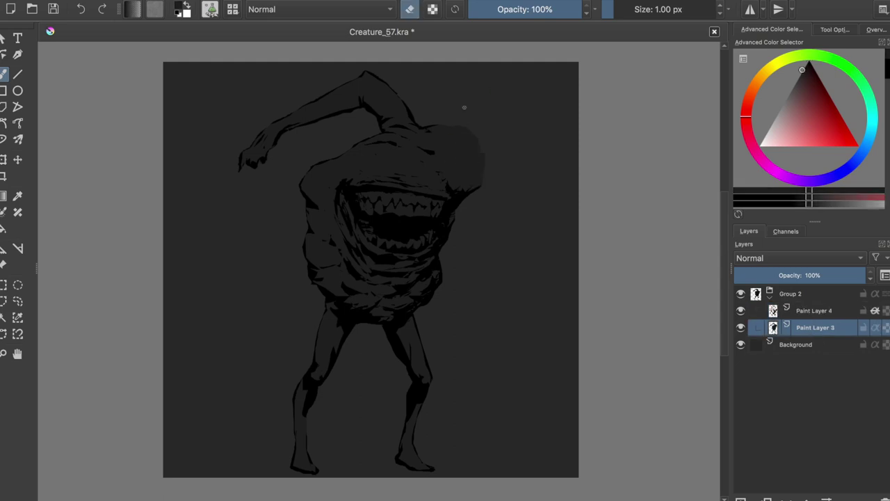
pyautogui.press('e')
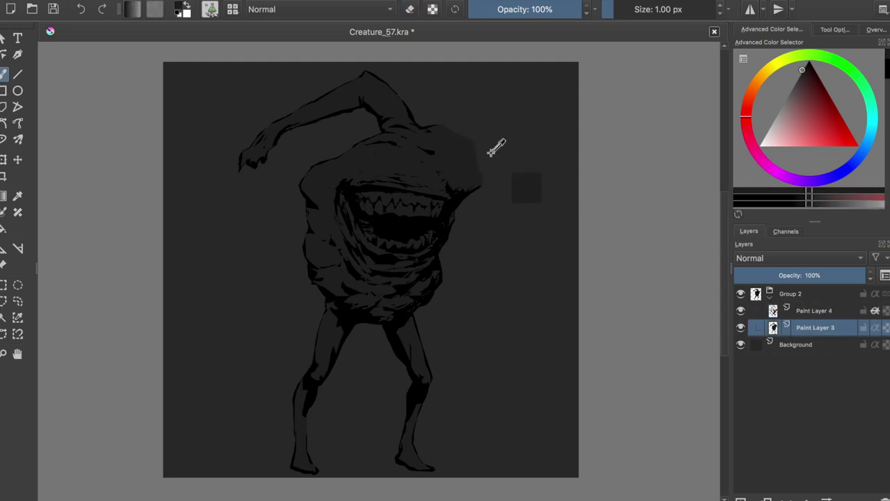
pyautogui.hotkey('ctrl', 's')
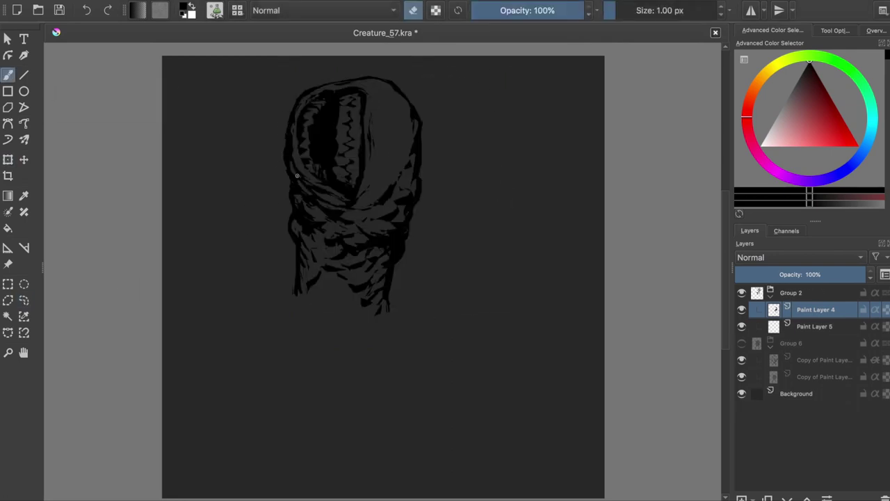
# - Redraw the mouth's left edge and save Creature_57.kra
pyautogui.moveTo(405, 89); pyautogui.dragTo(401, 173)
pyautogui.hotkey('ctrl', 's')
pyautogui.press('e')
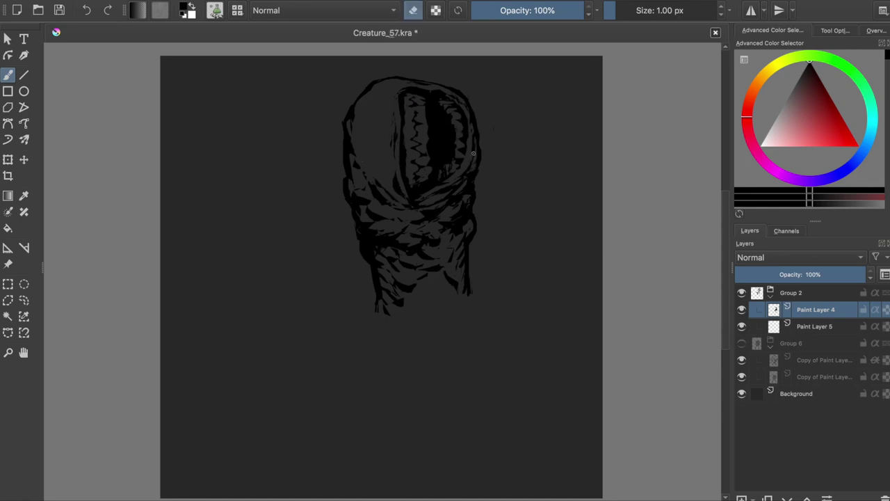
# - Darken the head's left edge, draw mouth and nose, then cut the face out and paste it repositioned
pyautogui.moveTo(342, 123); pyautogui.dragTo(340, 140)
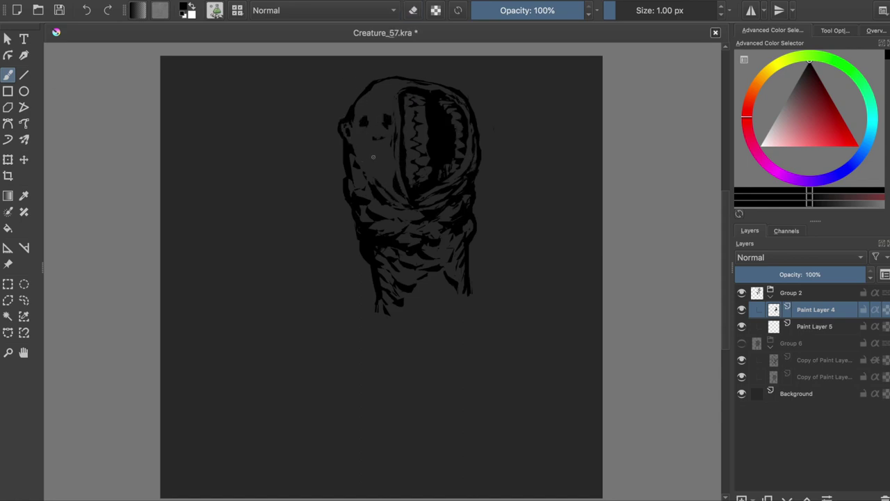
pyautogui.moveTo(388, 153)
pyautogui.mouseDown()
pyautogui.moveTo(370, 149)
pyautogui.moveTo(379, 144)
pyautogui.mouseUp()
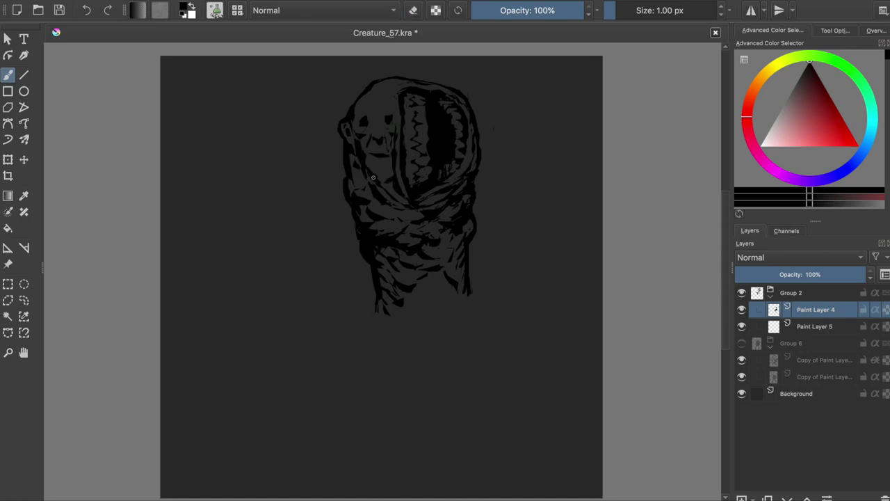
pyautogui.hotkey('ctrl', 'r')
pyautogui.moveTo(381, 90)
pyautogui.mouseDown()
pyautogui.moveTo(384, 185)
pyautogui.moveTo(380, 94)
pyautogui.mouseUp()
pyautogui.hotkey('ctrl', 'x')
pyautogui.hotkey('ctrl', 'v')
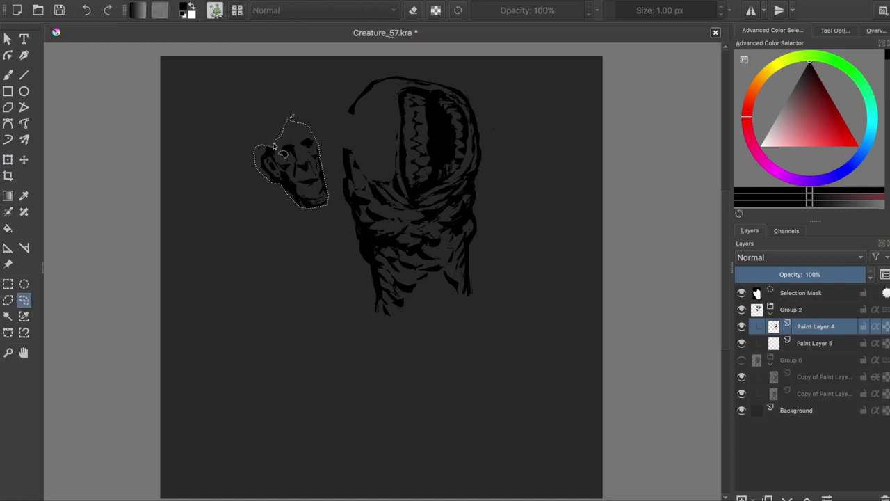
pyautogui.press('t')
pyautogui.moveTo(289, 178); pyautogui.dragTo(382, 190)
pyautogui.press('b')
# - Redraw the head's left outline and merge the pasted face into Paint Layer 4, then save
pyautogui.moveTo(349, 111); pyautogui.dragTo(339, 159)
pyautogui.hotkey('ctrl', 'e')
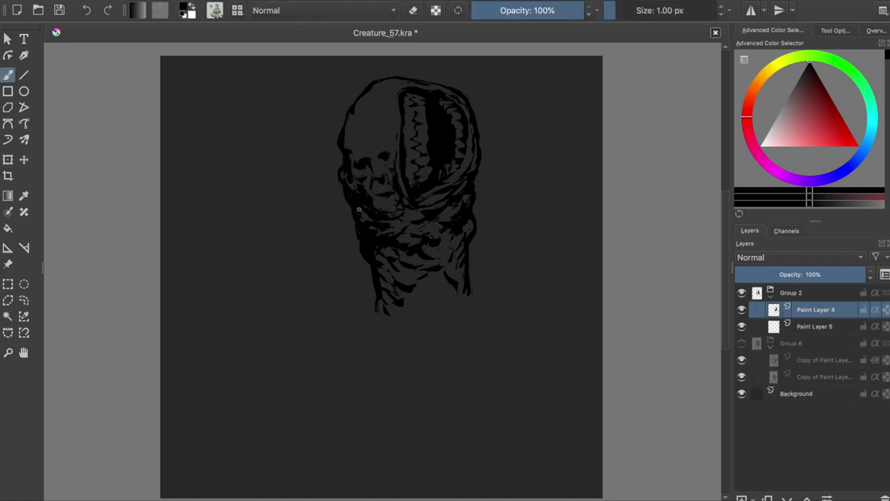
pyautogui.press('e')
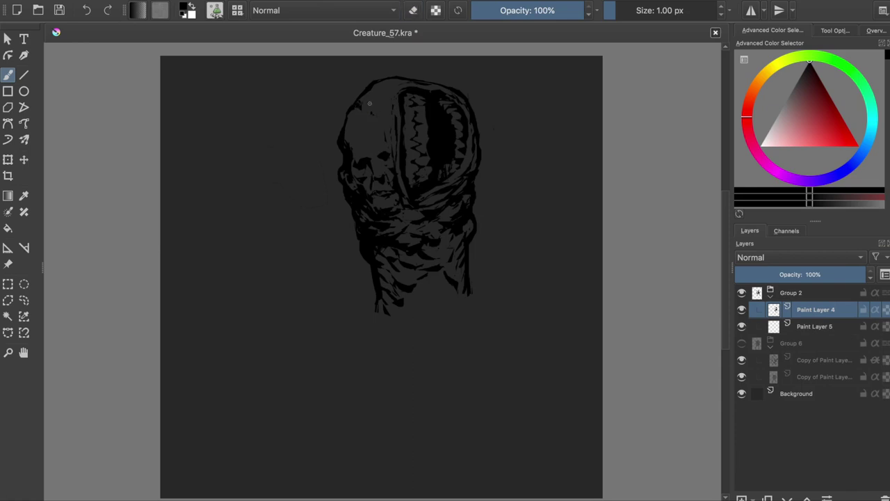
pyautogui.moveTo(438, 228); pyautogui.dragTo(404, 194)
pyautogui.hotkey('ctrl', 'z')
pyautogui.press('m')
pyautogui.press('m')
pyautogui.hotkey('ctrl', 's')
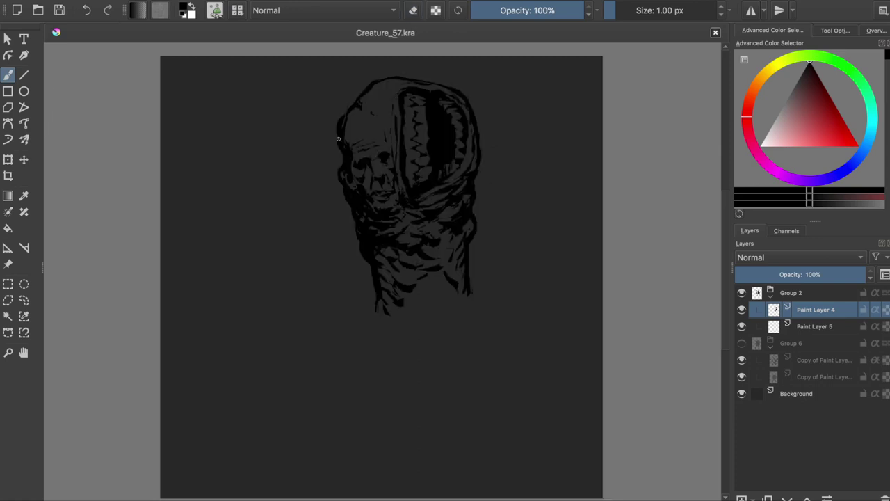
# - Add small dark jaw marks and a dark stroke down the neck's left side, then save
pyautogui.moveTo(410, 212); pyautogui.dragTo(436, 199)
pyautogui.hotkey('ctrl', 's')
pyautogui.moveTo(361, 223); pyautogui.dragTo(368, 256)
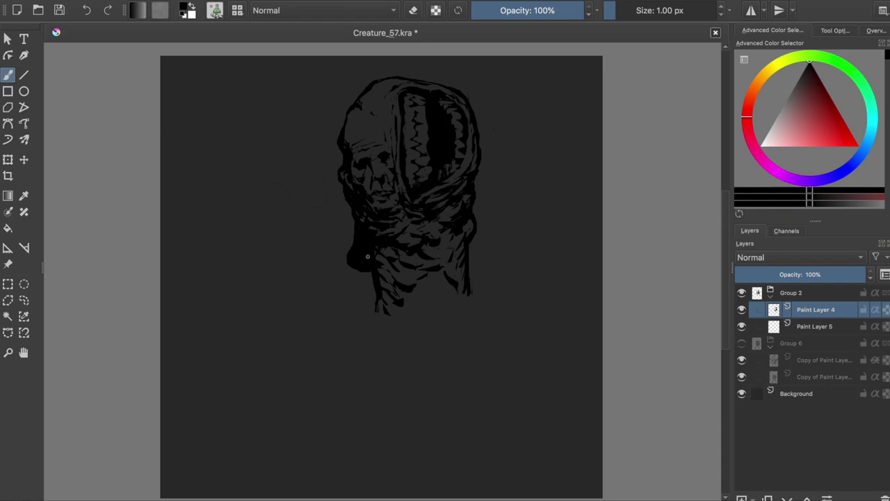
pyautogui.press('m')
pyautogui.press('m')
pyautogui.hotkey('ctrl', 's')
pyautogui.press('m')
pyautogui.press('m')
# - Erase the right ear down to an outline and extend the chin stroke downward
pyautogui.press('e')
pyautogui.moveTo(487, 126); pyautogui.dragTo(483, 139)
pyautogui.press('e')
pyautogui.hotkey('ctrl', 's')
pyautogui.moveTo(381, 290); pyautogui.dragTo(412, 366)
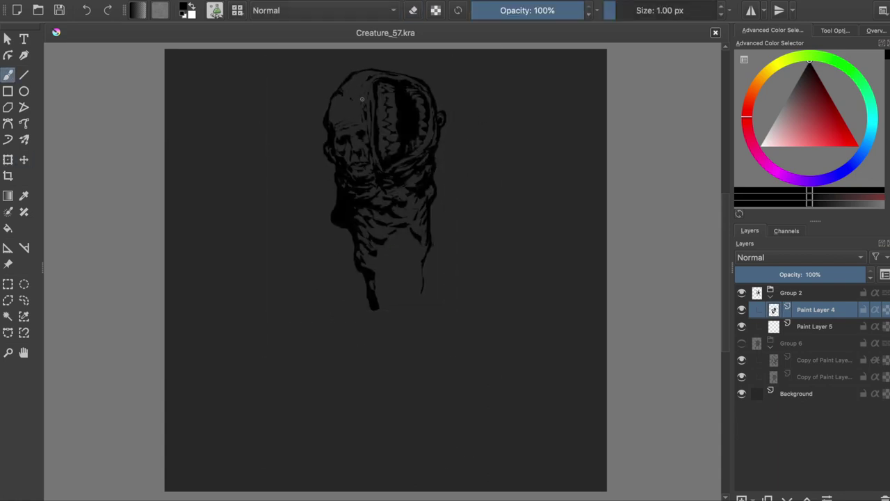
# - Add dark detail on the head and face, fill below the neck, and reshape the bottom tail
pyautogui.moveTo(361, 99); pyautogui.dragTo(355, 96)
pyautogui.moveTo(356, 160); pyautogui.dragTo(390, 154)
pyautogui.hotkey('ctrl', 's')
pyautogui.moveTo(348, 201); pyautogui.dragTo(439, 198)
pyautogui.moveTo(391, 220); pyautogui.dragTo(350, 234)
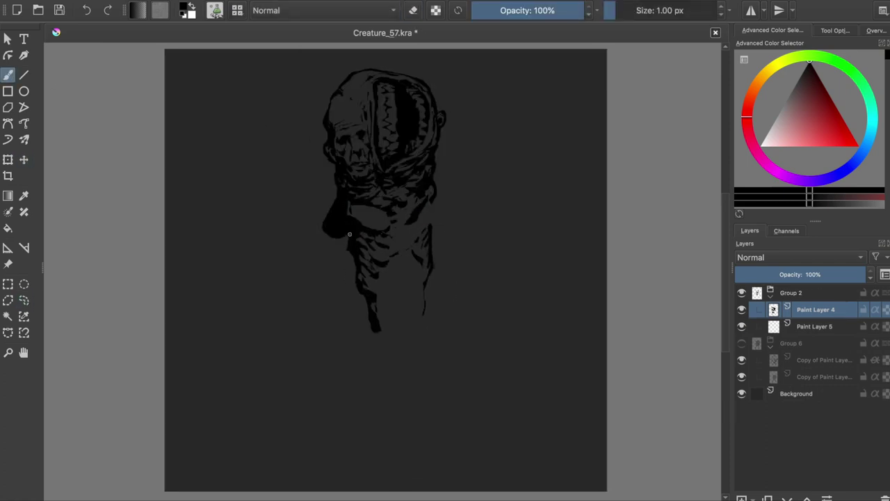
pyautogui.press('e')
pyautogui.press('e')
pyautogui.press('m')
pyautogui.press('m')
pyautogui.press('e')
pyautogui.moveTo(375, 298); pyautogui.dragTo(376, 333)
pyautogui.press('e')
pyautogui.hotkey('ctrl', 's')
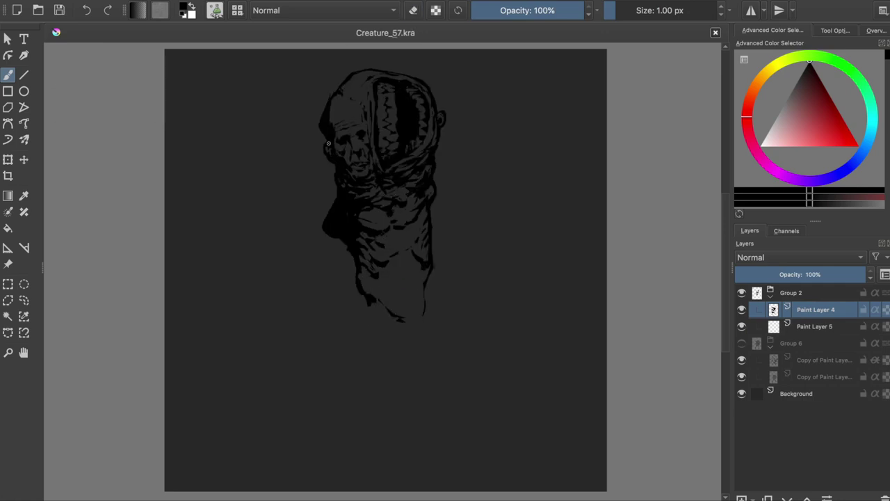
# - Touch up the shoulder, then try and undo dark strokes on the lower body
pyautogui.press('e')
pyautogui.moveTo(374, 216); pyautogui.dragTo(362, 224)
pyautogui.press('e')
pyautogui.press('m')
pyautogui.hotkey('ctrl', 's')
pyautogui.press('m')
pyautogui.moveTo(348, 142); pyautogui.dragTo(353, 161)
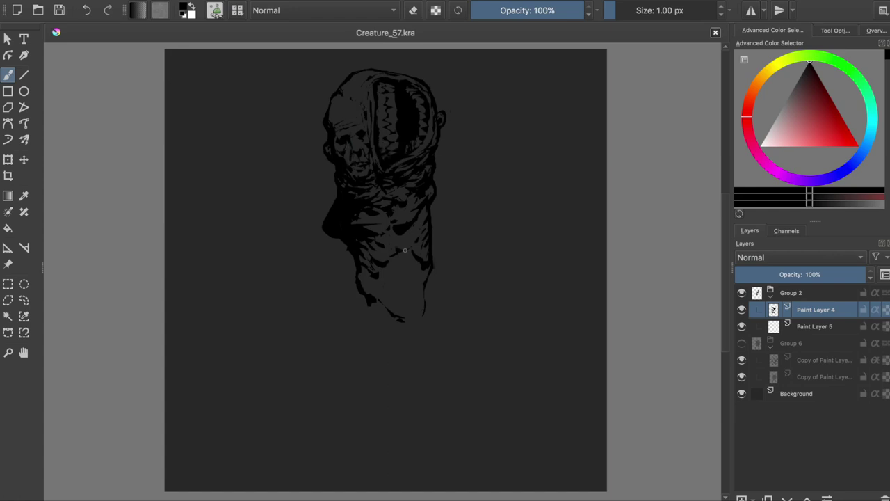
pyautogui.moveTo(380, 282)
pyautogui.mouseDown()
pyautogui.moveTo(419, 453)
pyautogui.moveTo(407, 434)
pyautogui.mouseUp()
pyautogui.hotkey('ctrl', 'z')
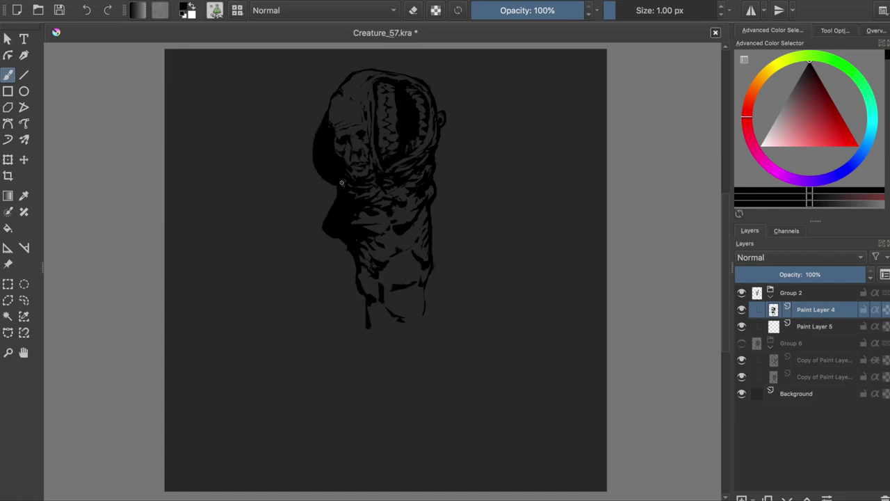
pyautogui.moveTo(337, 279); pyautogui.dragTo(320, 347)
pyautogui.hotkey('ctrl', 'z')
# - Paint thin strokes beside the head's left and on the torso's right side
pyautogui.press('m')
pyautogui.moveTo(328, 113)
pyautogui.mouseDown()
pyautogui.moveTo(311, 151)
pyautogui.moveTo(343, 242)
pyautogui.mouseUp()
pyautogui.press('m')
pyautogui.moveTo(430, 245); pyautogui.dragTo(459, 415)
pyautogui.hotkey('ctrl', 'z')
pyautogui.hotkey('ctrl', 'z')
pyautogui.moveTo(432, 260); pyautogui.dragTo(433, 327)
# - Paint a narrow filled left leg below the torso reaching the canvas bottom
pyautogui.moveTo(366, 306); pyautogui.dragTo(379, 427)
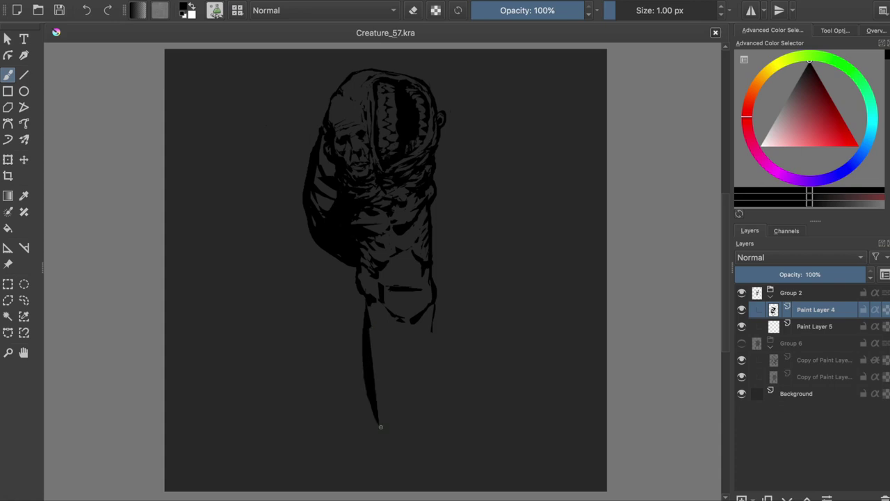
pyautogui.moveTo(401, 325); pyautogui.dragTo(391, 435)
pyautogui.moveTo(374, 346); pyautogui.dragTo(386, 429)
pyautogui.hotkey('ctrl', 'z')
pyautogui.moveTo(361, 299)
pyautogui.mouseDown()
pyautogui.moveTo(408, 364)
pyautogui.moveTo(387, 362)
pyautogui.mouseUp()
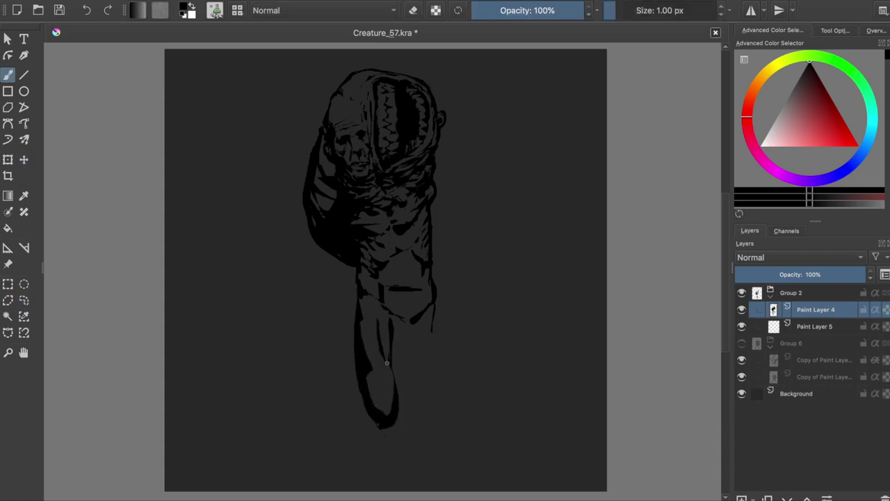
pyautogui.moveTo(381, 417); pyautogui.dragTo(379, 489)
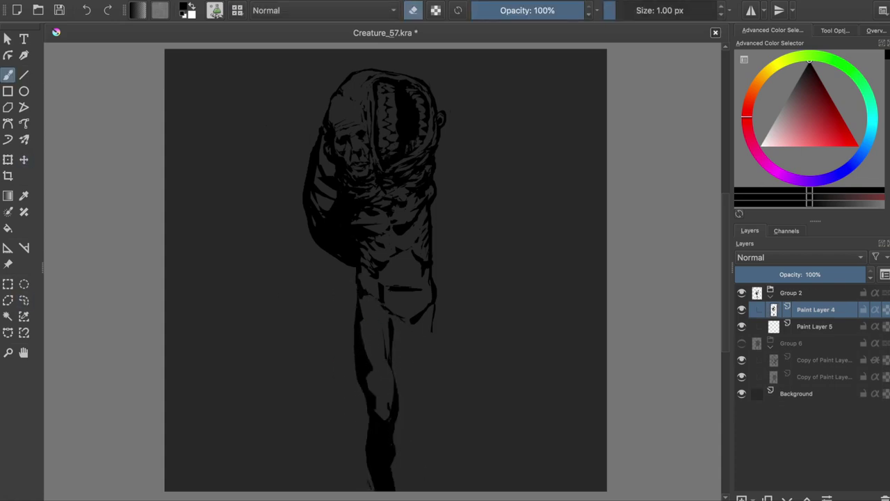
pyautogui.press('m')
pyautogui.press('m')
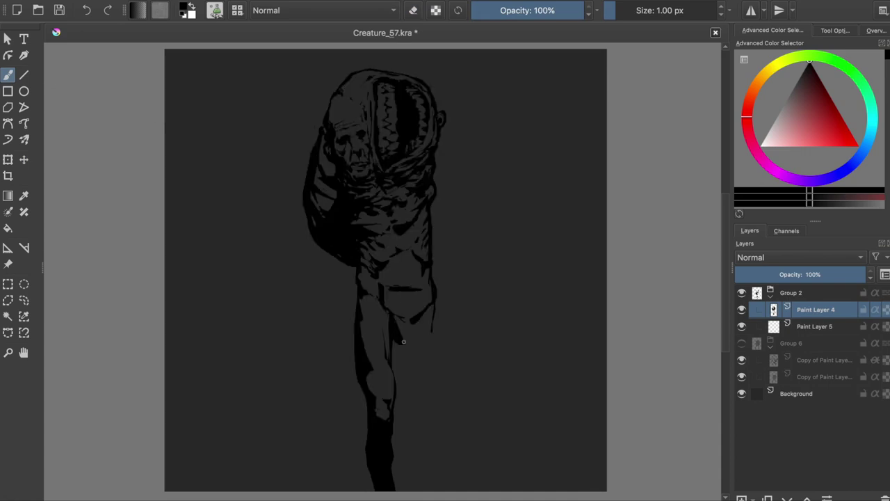
# - Outline and fill a second dark leg to the right, extending it to the canvas bottom
pyautogui.moveTo(431, 320); pyautogui.dragTo(407, 417)
pyautogui.press('e')
pyautogui.press('e')
pyautogui.moveTo(438, 292); pyautogui.dragTo(445, 489)
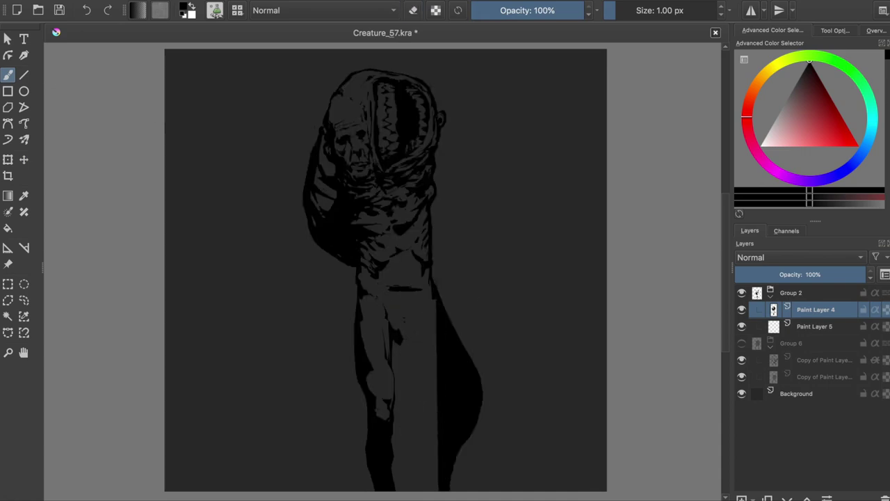
pyautogui.press('e')
pyautogui.moveTo(479, 313); pyautogui.dragTo(464, 418)
# - Refine and thin the left leg's outer edge, then undo the leg strokes
pyautogui.press('e')
pyautogui.moveTo(368, 282); pyautogui.dragTo(363, 318)
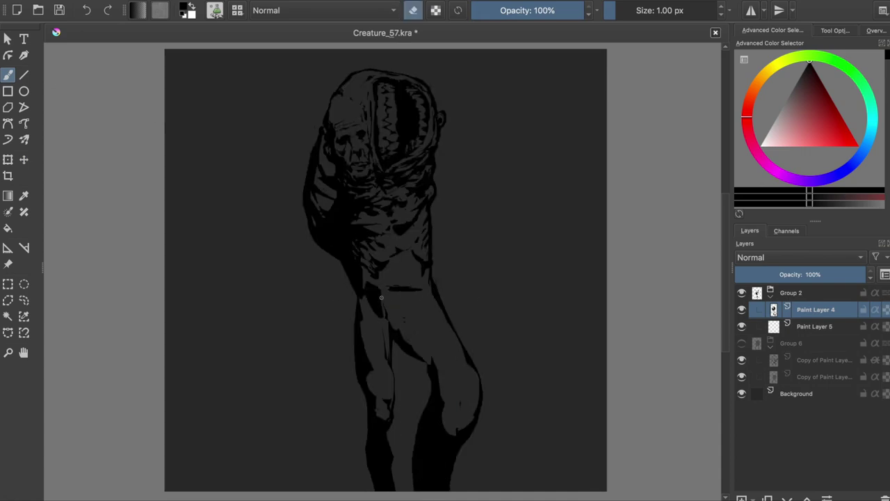
pyautogui.moveTo(362, 285)
pyautogui.mouseDown()
pyautogui.moveTo(366, 340)
pyautogui.moveTo(372, 317)
pyautogui.moveTo(327, 278)
pyautogui.moveTo(323, 310)
pyautogui.mouseUp()
pyautogui.press('m')
pyautogui.press('e')
pyautogui.press('m')
pyautogui.press('e')
pyautogui.moveTo(360, 378)
pyautogui.mouseDown()
pyautogui.moveTo(368, 432)
pyautogui.moveTo(384, 421)
pyautogui.mouseUp()
pyautogui.press('e')
pyautogui.press('e')
pyautogui.moveTo(367, 415); pyautogui.dragTo(371, 396)
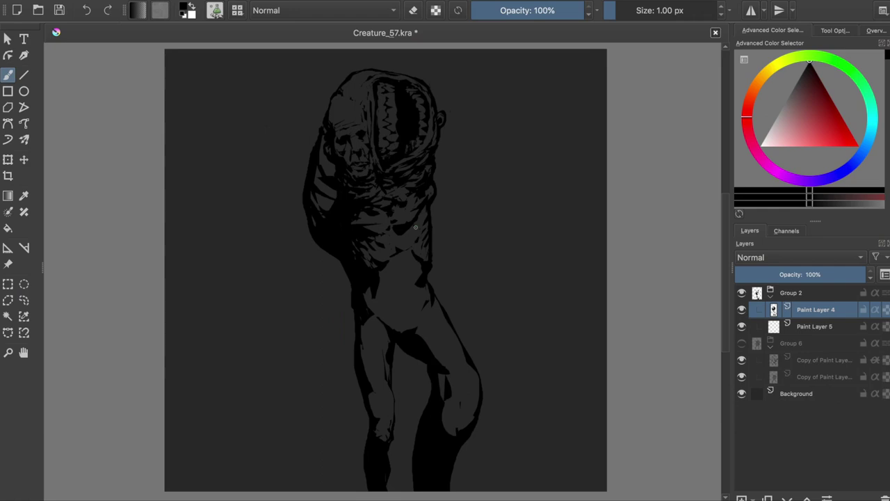
pyautogui.hotkey('ctrl', 'z')
pyautogui.hotkey('ctrl', 'z')
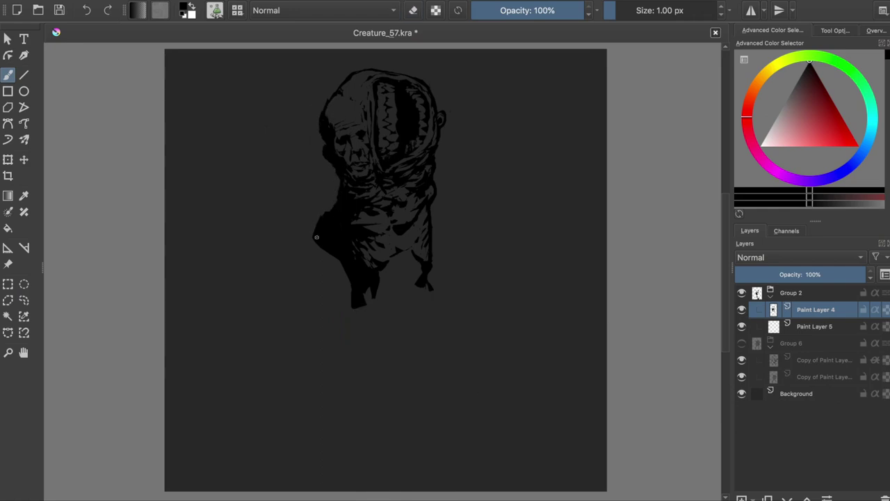
# - Draw a curve down the hood's right side and a stroke along the creature's right, then save
pyautogui.moveTo(449, 124)
pyautogui.mouseDown()
pyautogui.moveTo(461, 183)
pyautogui.moveTo(448, 171)
pyautogui.mouseUp()
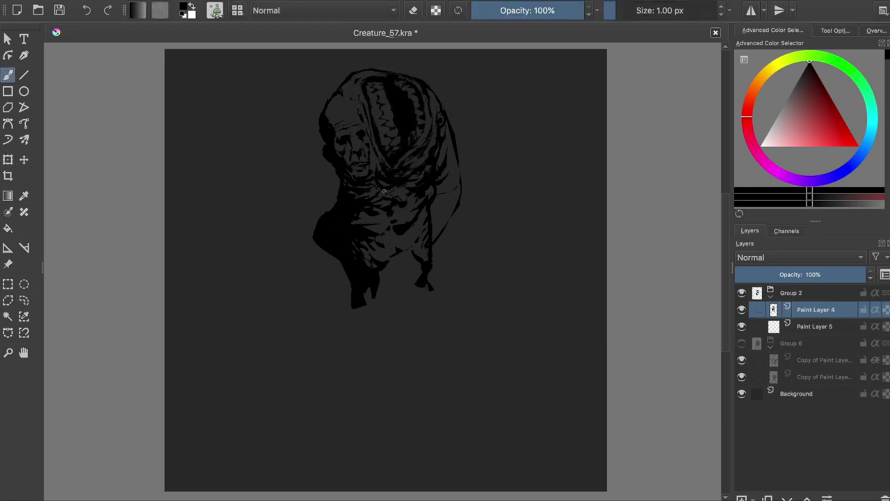
pyautogui.press('m')
pyautogui.press('e')
# - Add small dark strokes and dabs on the hood, checking mirrored and saving
pyautogui.press('e')
pyautogui.press('m')
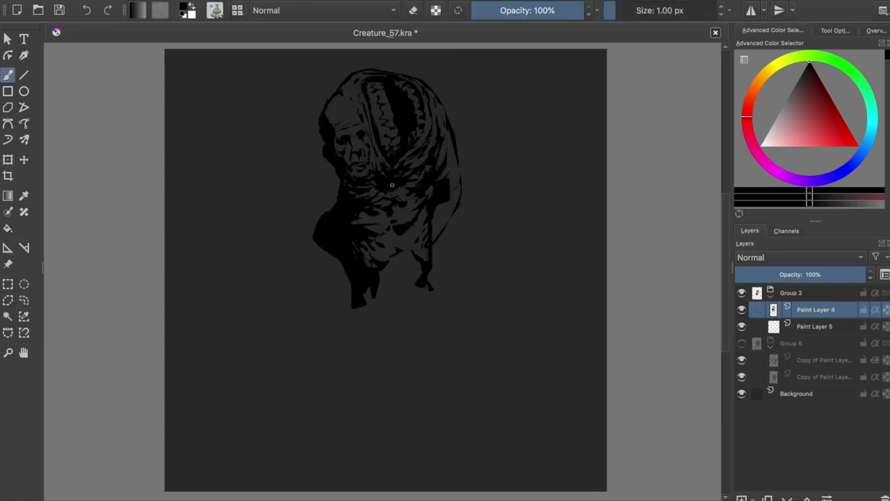
pyautogui.moveTo(452, 200); pyautogui.dragTo(435, 240)
pyautogui.press('m')
pyautogui.hotkey('ctrl', 's')
pyautogui.press('m')
pyautogui.moveTo(400, 161); pyautogui.dragTo(426, 191)
pyautogui.press('e')
pyautogui.press('m')
pyautogui.hotkey('ctrl', 's')
pyautogui.press('m')
pyautogui.click(397, 90)
pyautogui.press('e')
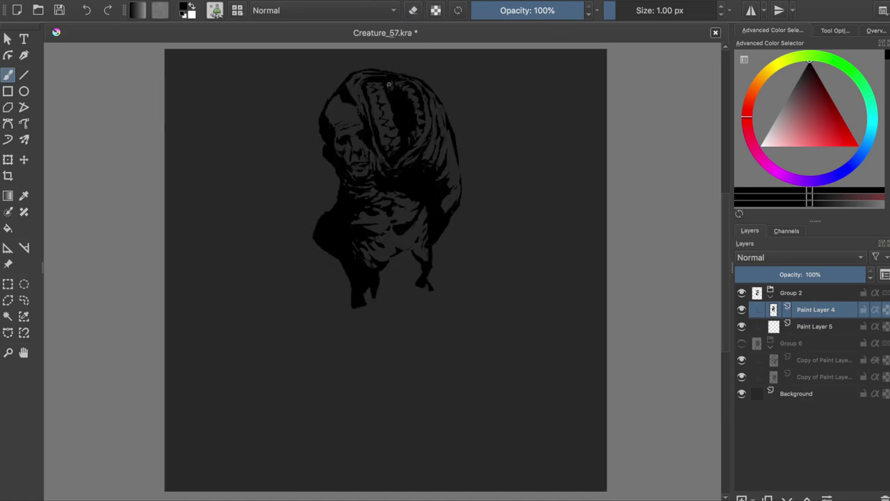
# - Repaint hood strokes and erase a hood patch and a bit below the face
pyautogui.press('e')
pyautogui.press('e')
pyautogui.moveTo(351, 87)
pyautogui.mouseDown()
pyautogui.moveTo(336, 101)
pyautogui.moveTo(368, 142)
pyautogui.moveTo(356, 166)
pyautogui.moveTo(367, 164)
pyautogui.mouseUp()
pyautogui.press('e')
pyautogui.press('e')
pyautogui.press('e')
pyautogui.press('e')
pyautogui.press('e')
pyautogui.press('e')
pyautogui.press('m')
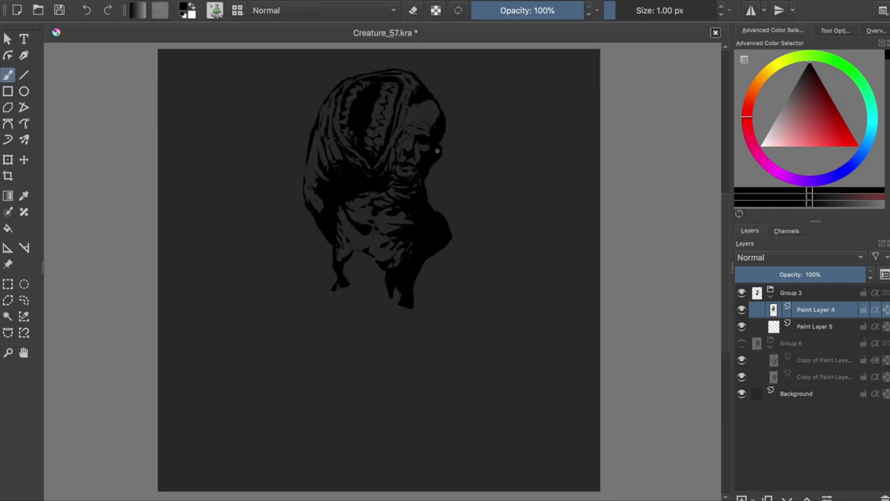
pyautogui.press('m')
pyautogui.press('e')
pyautogui.moveTo(344, 149); pyautogui.dragTo(361, 134)
pyautogui.press('e')
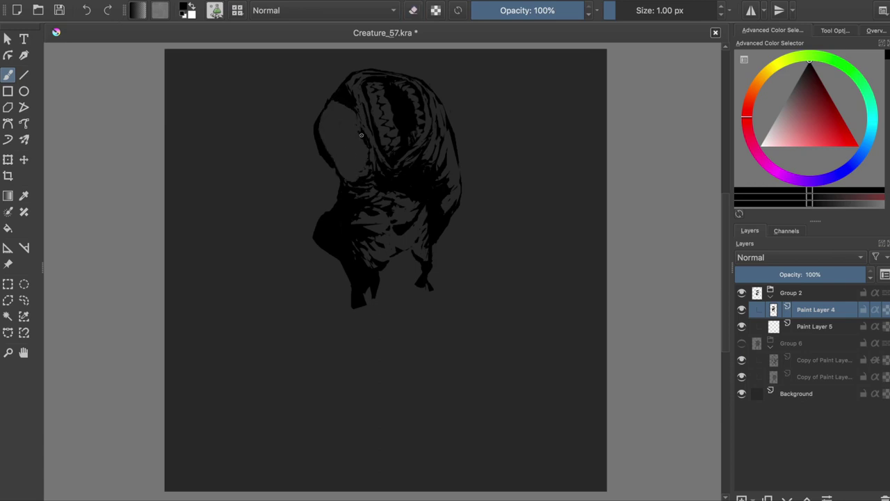
pyautogui.press('e')
pyautogui.moveTo(347, 182); pyautogui.dragTo(365, 179)
pyautogui.press('e')
# - Darken the face's left edge and touch up strokes around the face
pyautogui.moveTo(323, 132); pyautogui.dragTo(337, 167)
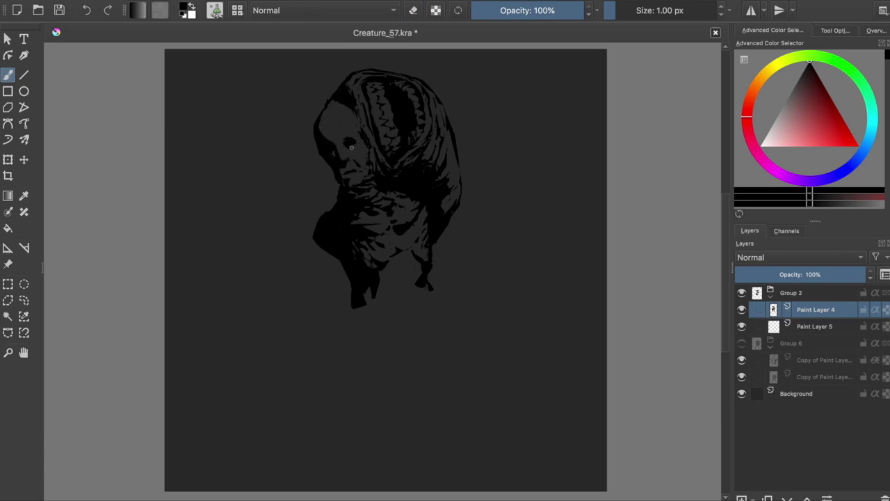
pyautogui.moveTo(338, 169); pyautogui.dragTo(341, 180)
pyautogui.press('e')
pyautogui.press('e')
pyautogui.moveTo(332, 139); pyautogui.dragTo(339, 143)
pyautogui.press('e')
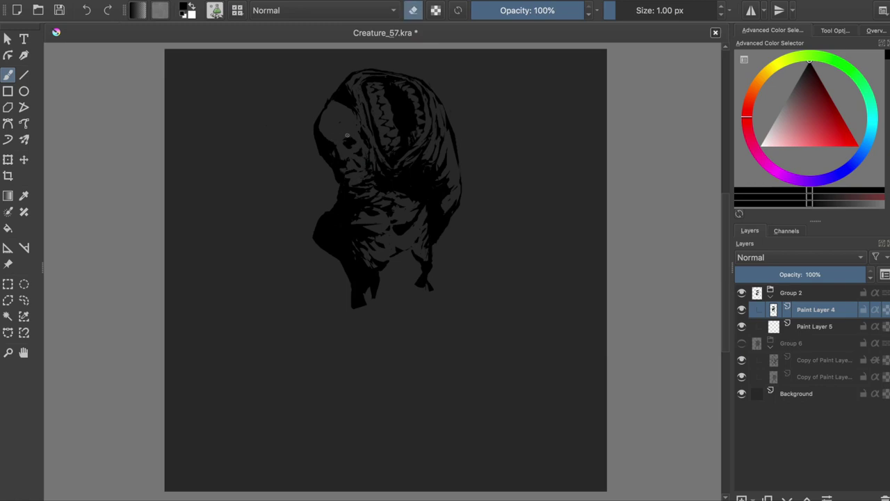
pyautogui.press('e')
pyautogui.hotkey('ctrl', 'z')
pyautogui.moveTo(316, 144); pyautogui.dragTo(334, 182)
pyautogui.press('m')
pyautogui.press('m')
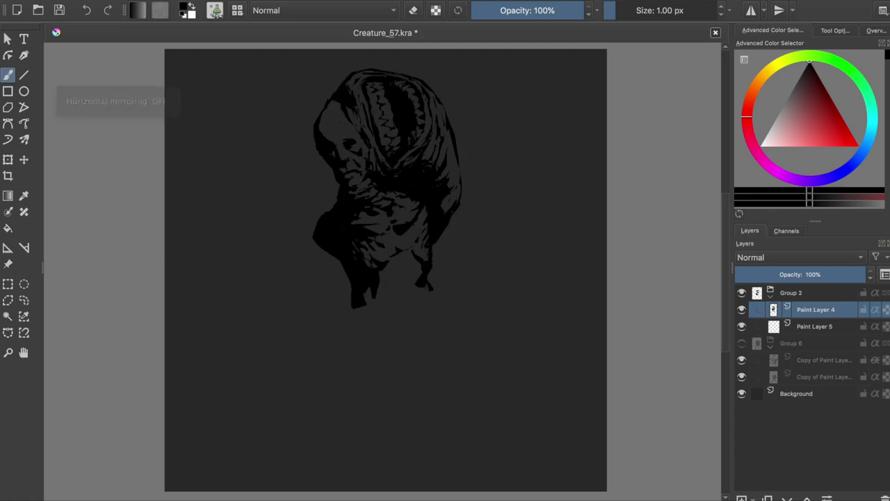
# - Check the drawing in a mirrored view and save Creature_57.kra
pyautogui.press('e')
pyautogui.press('m')
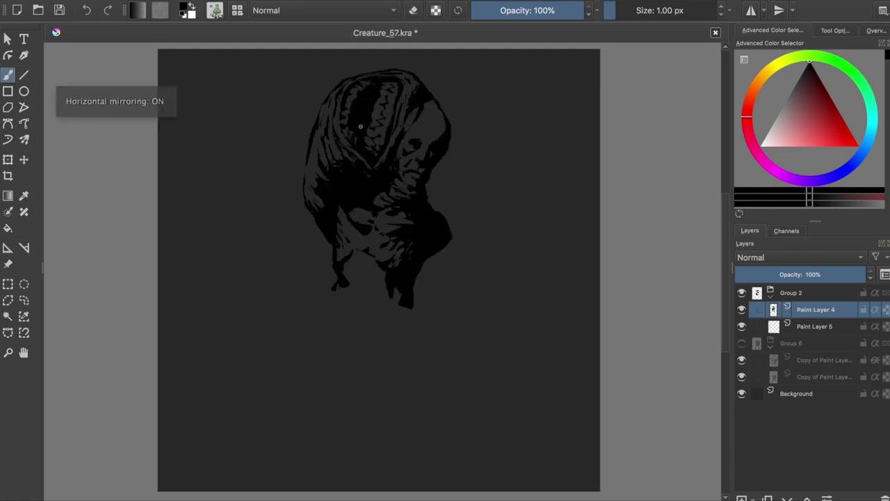
pyautogui.press('m')
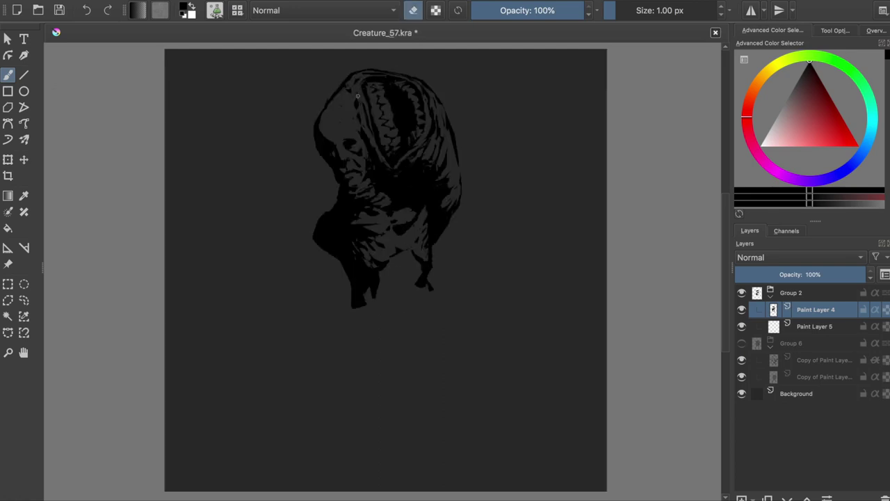
pyautogui.press('e')
pyautogui.hotkey('ctrl', 's')
# - Paint a dark bump on the creature's left edge, save, and draw a long black stroke below
pyautogui.press('m')
pyautogui.moveTo(333, 167)
pyautogui.mouseDown()
pyautogui.moveTo(333, 191)
pyautogui.moveTo(314, 174)
pyautogui.mouseUp()
pyautogui.press('m')
pyautogui.press('m')
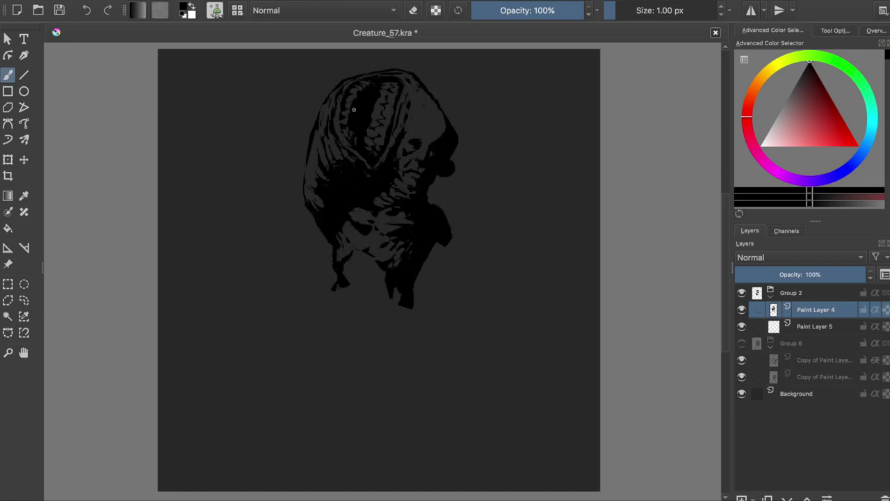
pyautogui.hotkey('ctrl', 's')
pyautogui.hotkey('ctrl', 's')
pyautogui.press('m')
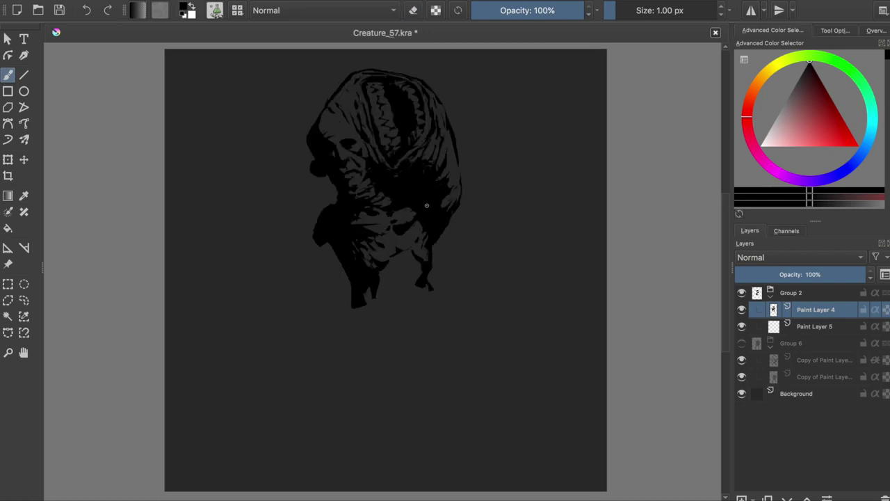
pyautogui.hotkey('ctrl', 's')
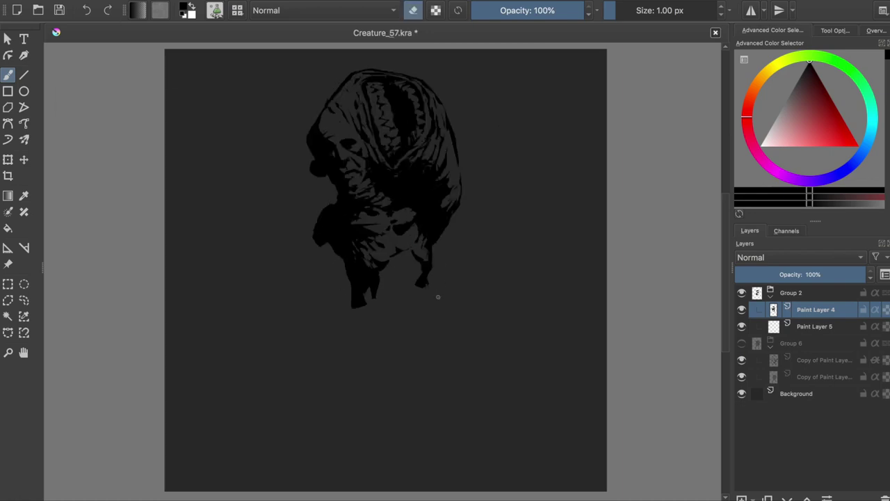
pyautogui.press('m')
pyautogui.hotkey('ctrl', 's')
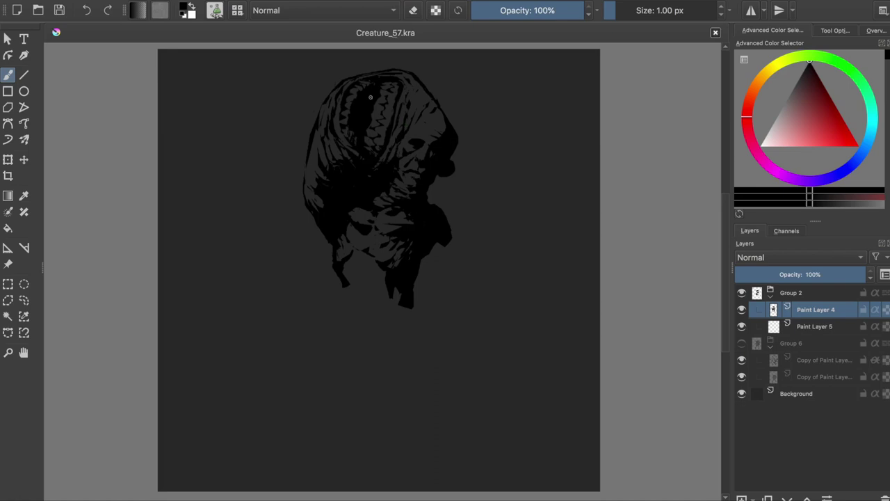
pyautogui.press('m')
pyautogui.moveTo(361, 296); pyautogui.dragTo(351, 487)
# - Paint and erase a long dark lower body down to the canvas bottom, then save
pyautogui.moveTo(422, 288)
pyautogui.mouseDown()
pyautogui.moveTo(400, 347)
pyautogui.moveTo(418, 490)
pyautogui.mouseUp()
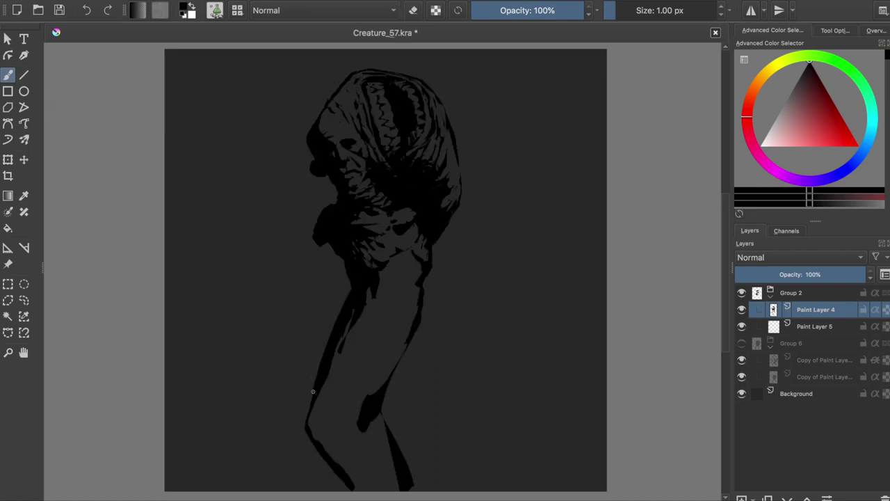
pyautogui.moveTo(348, 383); pyautogui.dragTo(306, 487)
pyautogui.press('e')
pyautogui.moveTo(417, 487); pyautogui.dragTo(381, 415)
pyautogui.moveTo(348, 278); pyautogui.dragTo(334, 375)
pyautogui.press('e')
pyautogui.moveTo(410, 293)
pyautogui.mouseDown()
pyautogui.moveTo(390, 368)
pyautogui.moveTo(368, 396)
pyautogui.mouseUp()
pyautogui.hotkey('ctrl', 's')
# - In mirrored view, darken the torso's right edge, then darken and erase the left leg region
pyautogui.press('m')
pyautogui.moveTo(347, 320); pyautogui.dragTo(327, 237)
pyautogui.moveTo(330, 261); pyautogui.dragTo(307, 199)
pyautogui.press('m')
pyautogui.moveTo(348, 306); pyautogui.dragTo(306, 487)
pyautogui.press('e')
pyautogui.moveTo(348, 376); pyautogui.dragTo(324, 473)
pyautogui.hotkey('ctrl', 's')
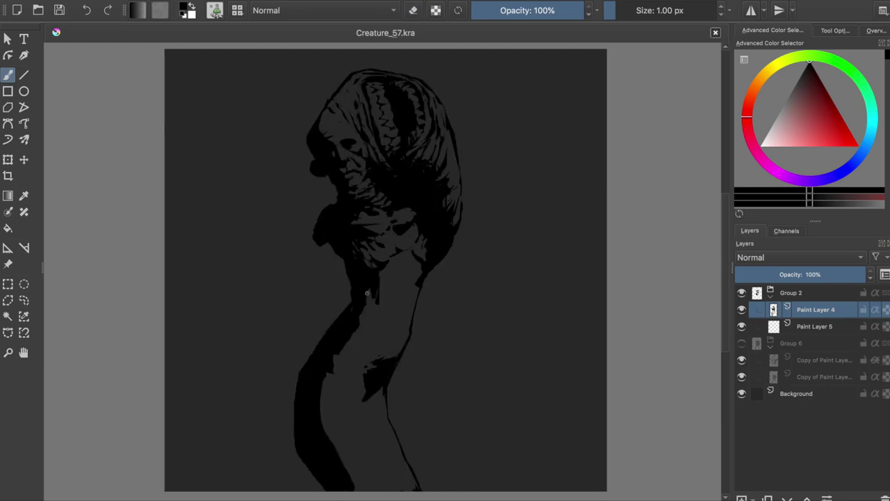
# - Erase and repaint the head's right edge darker, undo one stroke, save, and add small strokes
pyautogui.moveTo(459, 178); pyautogui.dragTo(427, 274)
pyautogui.moveTo(445, 192); pyautogui.dragTo(431, 261)
pyautogui.press('e')
pyautogui.moveTo(452, 139)
pyautogui.mouseDown()
pyautogui.moveTo(449, 184)
pyautogui.moveTo(487, 473)
pyautogui.mouseUp()
pyautogui.hotkey('ctrl', 'z')
pyautogui.hotkey('ctrl', 's')
pyautogui.moveTo(417, 158); pyautogui.dragTo(438, 191)
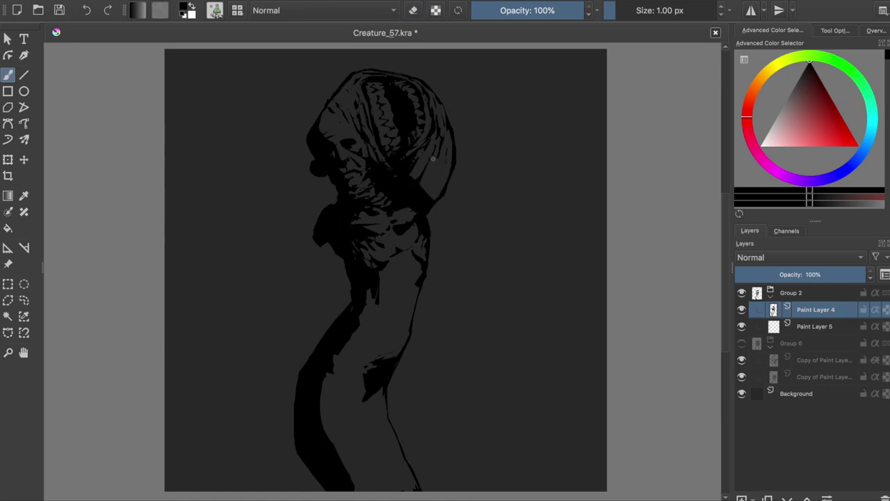
# - Draw a thin line along the hood's left edge, checking in mirrored view, and save
pyautogui.press('m')
pyautogui.moveTo(309, 104)
pyautogui.mouseDown()
pyautogui.moveTo(341, 301)
pyautogui.moveTo(303, 149)
pyautogui.mouseUp()
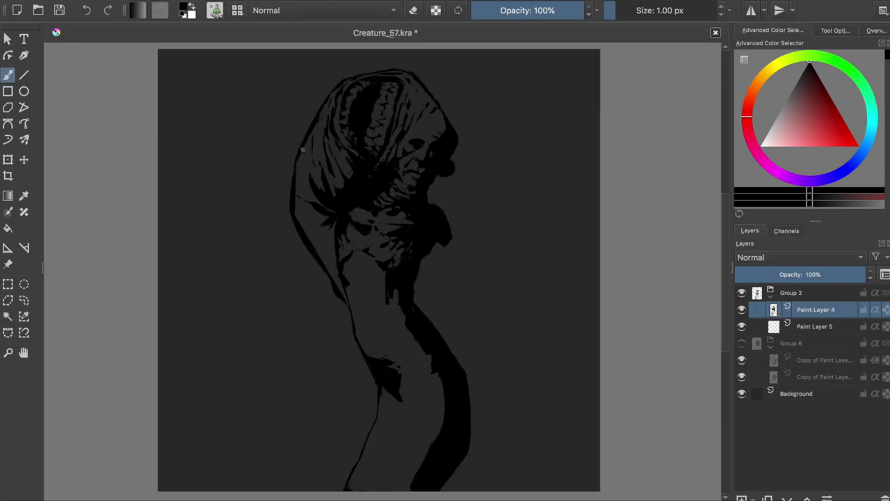
pyautogui.press('m')
pyautogui.press('e')
pyautogui.press('e')
pyautogui.press('m')
pyautogui.press('e')
pyautogui.press('e')
pyautogui.hotkey('ctrl', 's')
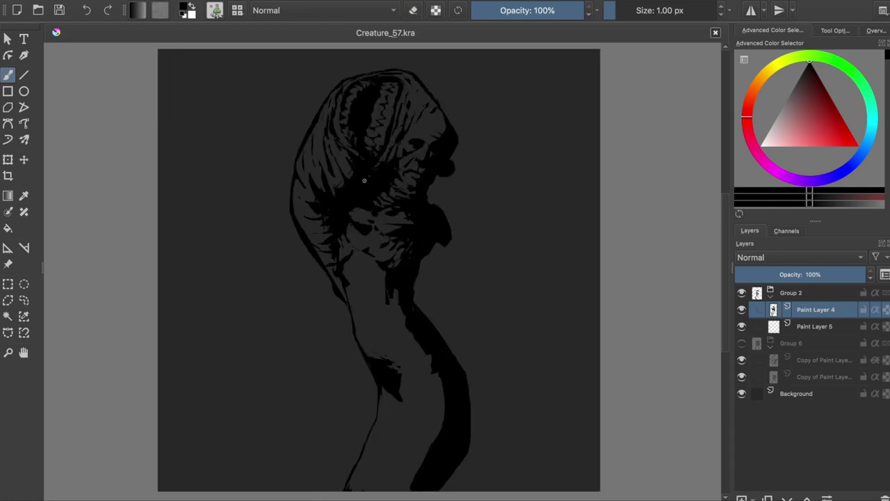
pyautogui.hotkey('ctrl', 'shift', 'd')
# - Cut the head onto its own layer, fill it black, and move a duplicate piece upward
pyautogui.hotkey('ctrl', 'x')
pyautogui.hotkey('ctrl', 'v')
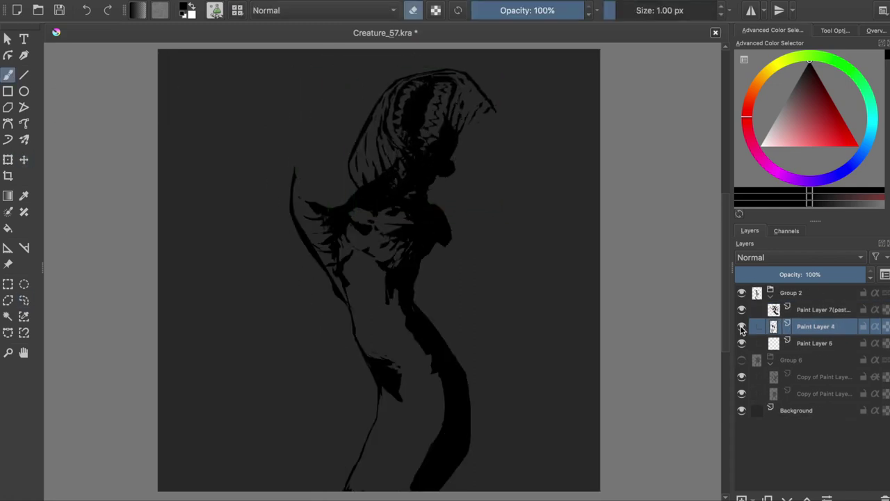
pyautogui.hotkey('shift', 'BackSpace')
pyautogui.hotkey('ctrl', 'shift', 'a')
pyautogui.hotkey('ctrl', 't')
pyautogui.moveTo(447, 268); pyautogui.dragTo(465, 141)
pyautogui.press('Return')
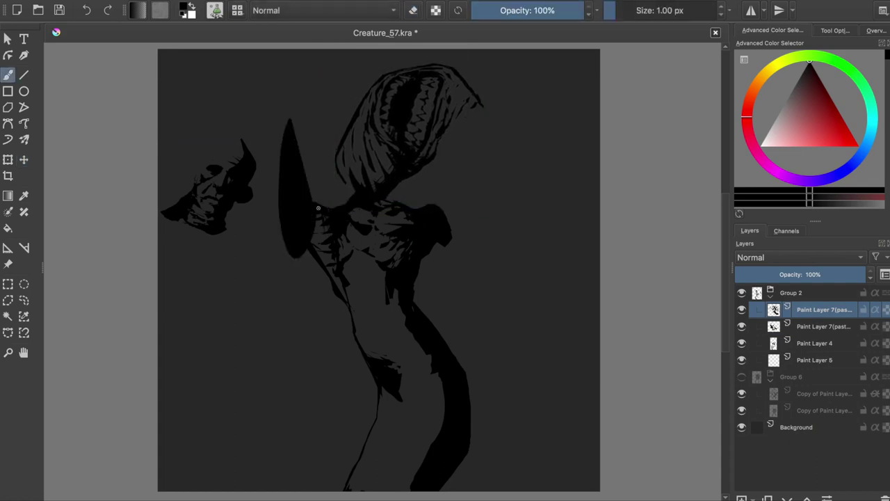
# - Erase the dark strokes at the neck on Paint Layer 4
pyautogui.press('e')
pyautogui.press('pageup')
pyautogui.press('pageup')
pyautogui.press('m')
pyautogui.press('pagedown')
pyautogui.press('pagedown')
pyautogui.press('pageup')
pyautogui.moveTo(395, 182); pyautogui.dragTo(420, 205)
pyautogui.press('pagedown')
pyautogui.press('e')
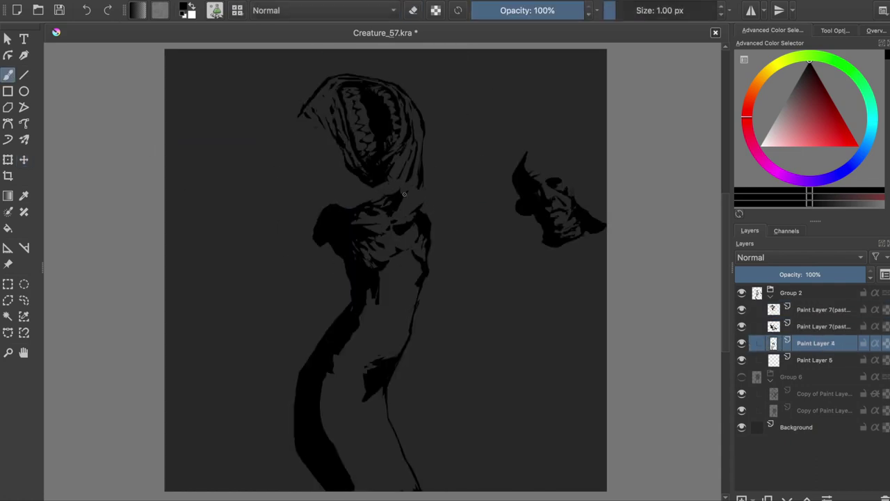
# - Shift the head piece on Paint Layer 7 right and reshape part of it with a freehand selection
pyautogui.press('pageup')
pyautogui.press('pageup')
pyautogui.press('t')
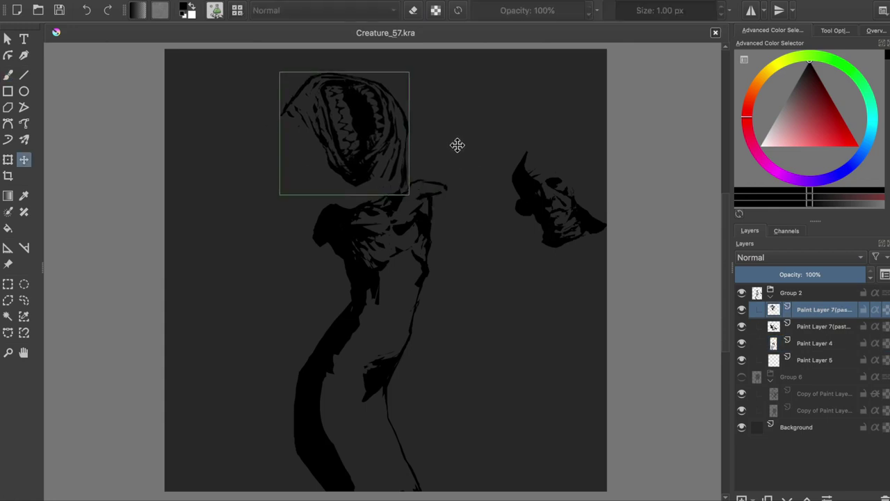
pyautogui.press('m')
pyautogui.moveTo(486, 201); pyautogui.dragTo(503, 206)
pyautogui.hotkey('ctrl', 'r')
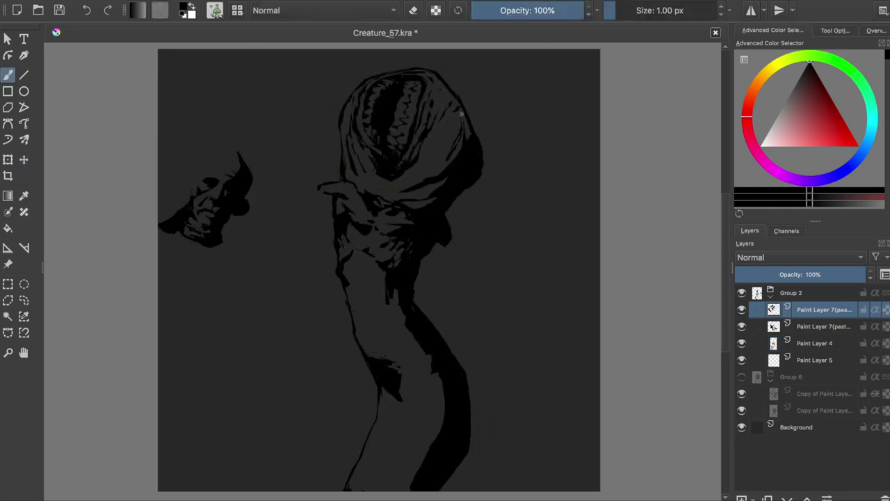
pyautogui.press('m')
pyautogui.moveTo(372, 158); pyautogui.dragTo(397, 153)
pyautogui.hotkey('ctrl', 'shift', 'a')
# - Merge the head layer down into Paint Layer 4
pyautogui.press('b')
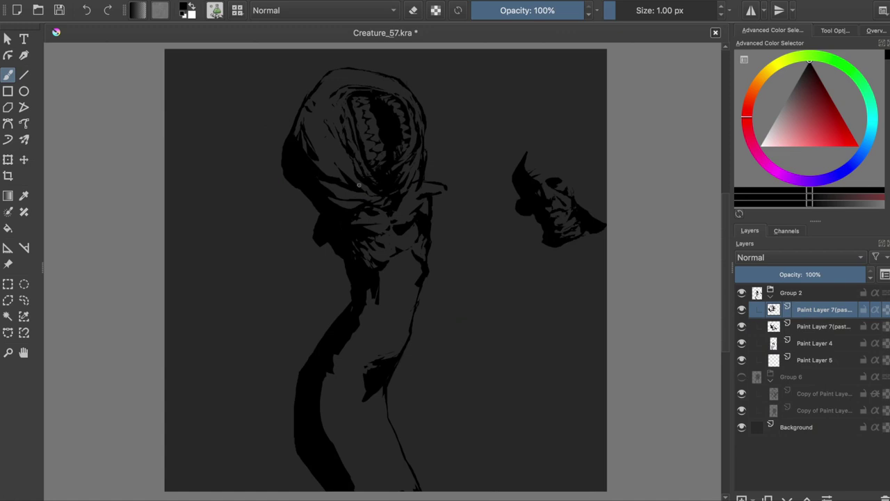
pyautogui.press('e')
pyautogui.hotkey('ctrl', 'e')
pyautogui.press('pagedown')
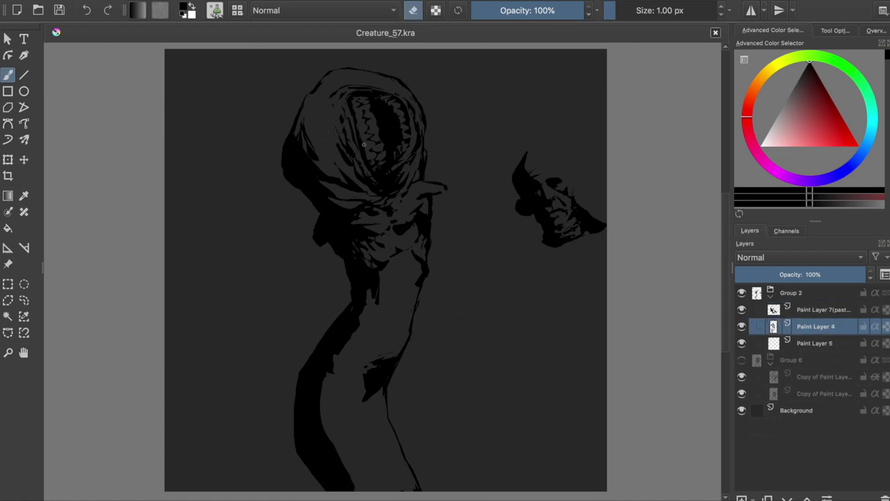
pyautogui.press('e')
pyautogui.press('m')
# - Add small dark strokes on the head's side and save
pyautogui.moveTo(452, 97); pyautogui.dragTo(444, 131)
pyautogui.moveTo(440, 167); pyautogui.dragTo(458, 125)
pyautogui.hotkey('ctrl', 's')
pyautogui.press('m')
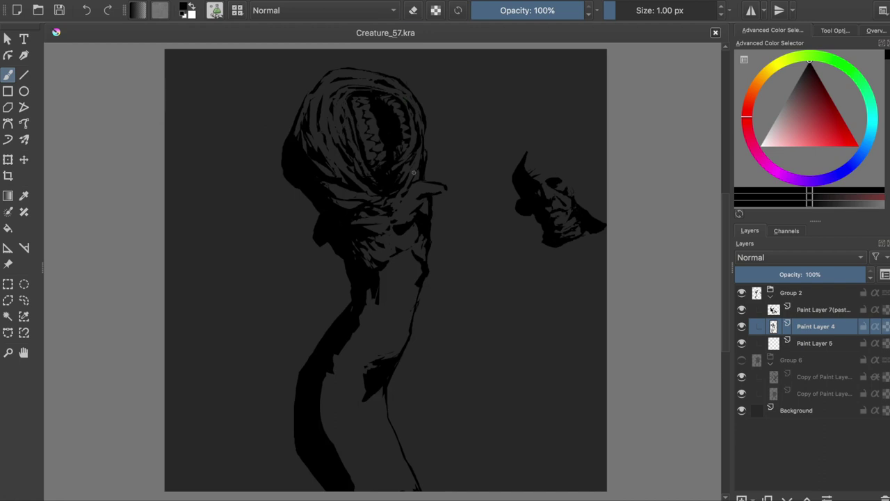
pyautogui.press('m')
pyautogui.press('m')
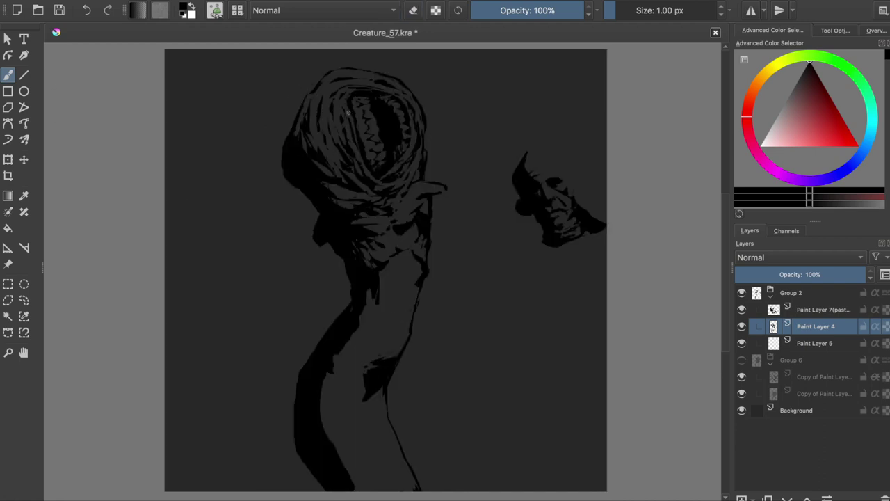
# - Move the whole creature figure sideways on the canvas
pyautogui.press('m')
pyautogui.press('t')
pyautogui.moveTo(637, 315); pyautogui.dragTo(710, 315)
pyautogui.press('m')
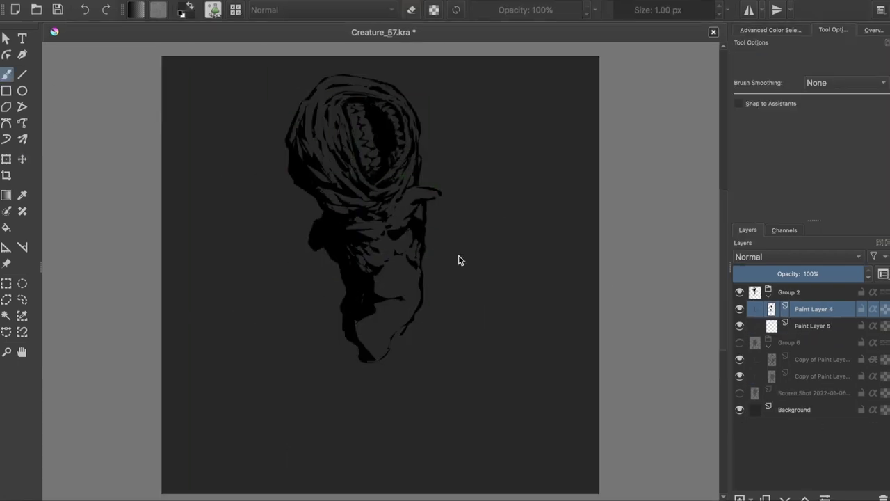
pyautogui.click(468, 166)
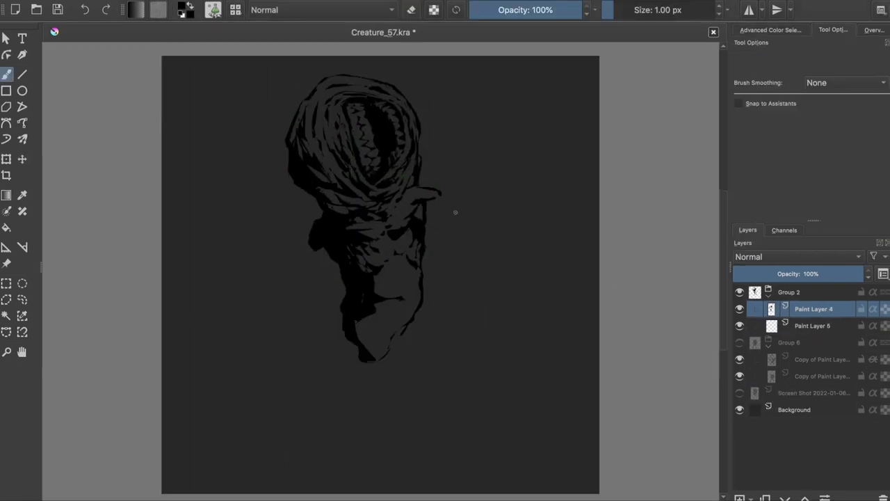
# - Duplicate Paint Layer 4, lasso the toothy mouth, rotate it upright inside the hood, and save
pyautogui.hotkey('ctrl', 'j')
pyautogui.click(22, 299)
pyautogui.moveTo(393, 89)
pyautogui.mouseDown()
pyautogui.moveTo(407, 179)
pyautogui.moveTo(397, 91)
pyautogui.moveTo(392, 121)
pyautogui.mouseUp()
pyautogui.hotkey('ctrl', 't')
pyautogui.moveTo(376, 87)
pyautogui.mouseDown()
pyautogui.moveTo(483, 109)
pyautogui.moveTo(397, 147)
pyautogui.moveTo(393, 116)
pyautogui.mouseUp()
pyautogui.hotkey('ctrl', 'z')
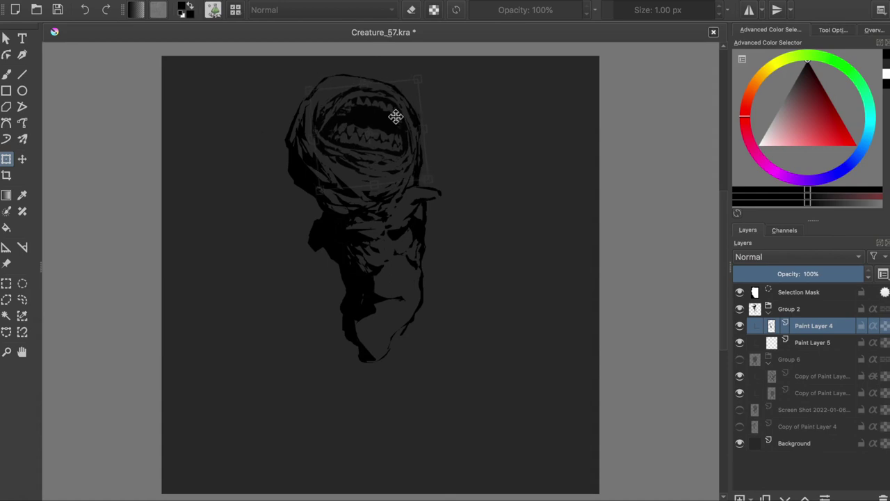
pyautogui.press('b')
pyautogui.hotkey('ctrl', 'shift', 'a')
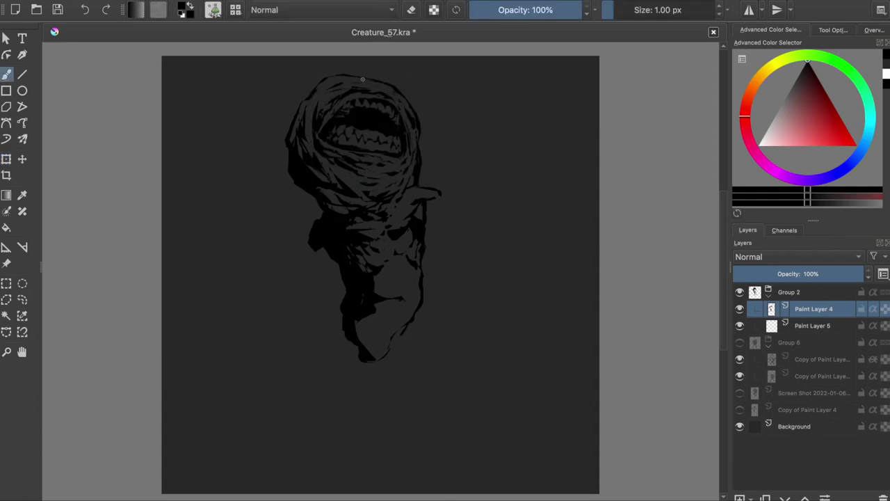
pyautogui.hotkey('ctrl', 's')
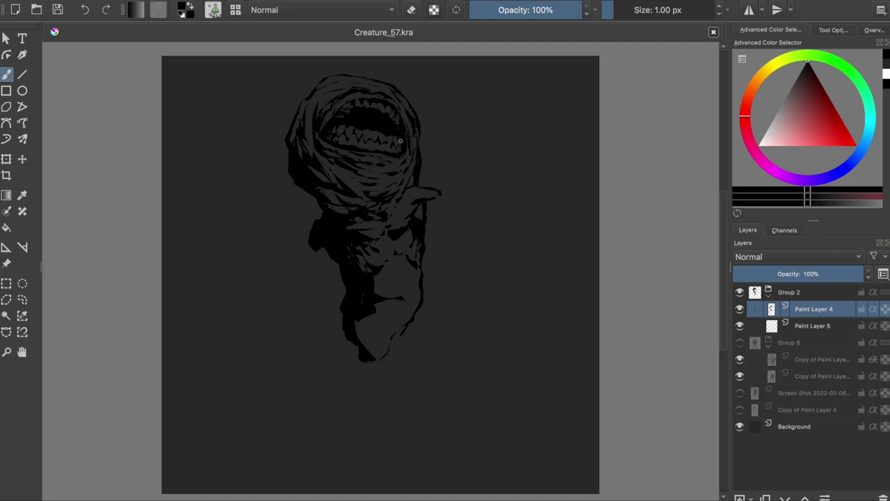
# - Touch up and darken the hood's left edge, erase around the upper teeth, and save Creature_57.kra
pyautogui.moveTo(330, 203); pyautogui.dragTo(324, 183)
pyautogui.hotkey('ctrl', 's')
pyautogui.moveTo(307, 126); pyautogui.dragTo(293, 141)
pyautogui.scroll(3, 362, 153)
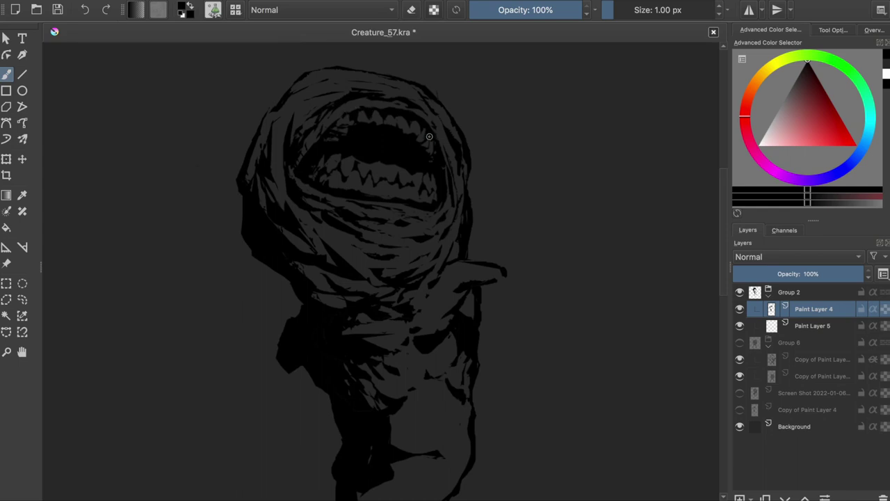
pyautogui.press('e')
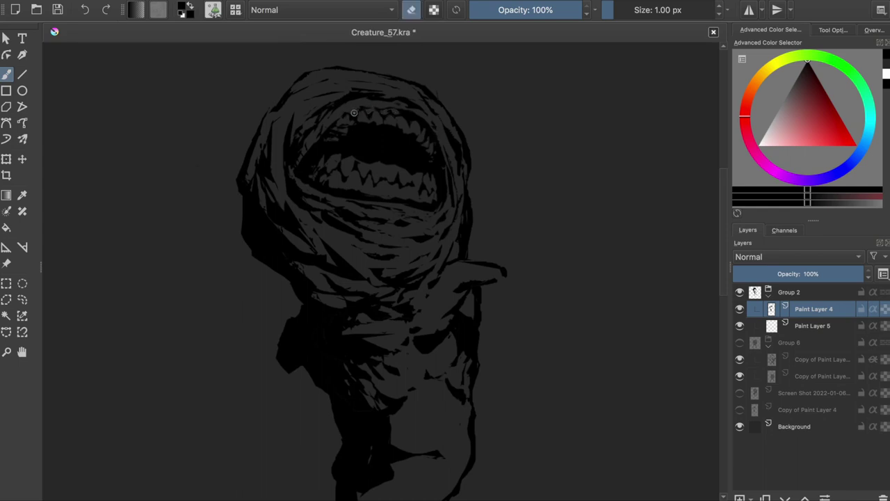
pyautogui.press('e')
pyautogui.press('e')
pyautogui.press('e')
pyautogui.press('m')
pyautogui.press('m')
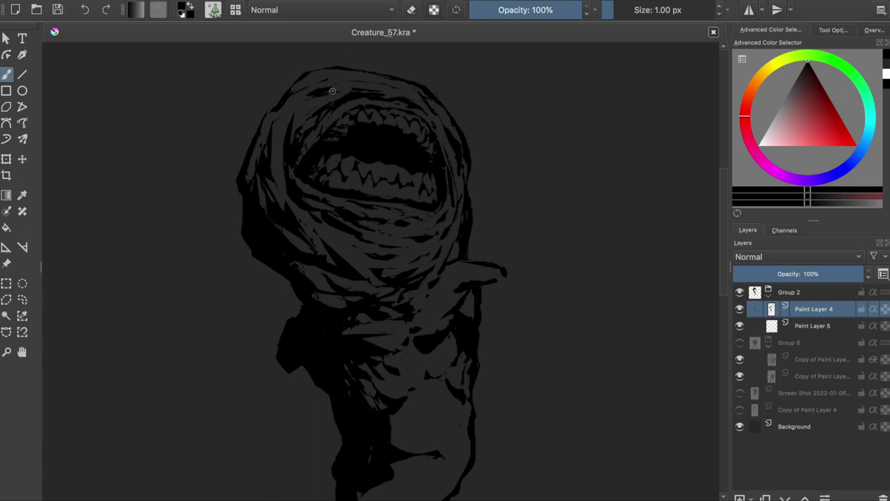
pyautogui.hotkey('ctrl', 's')
pyautogui.scroll(-3, 308, 94)
pyautogui.scroll(-2, 304, 242)
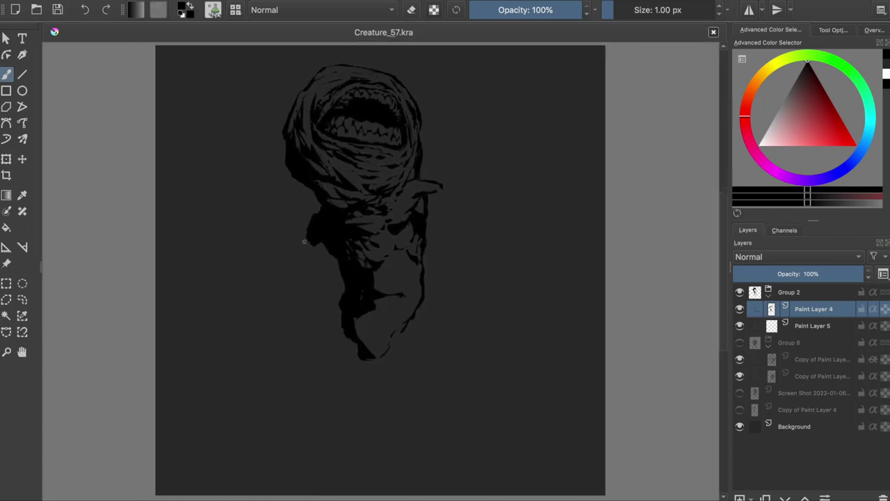
# - Paint a thick arm reaching down-left from the torso
pyautogui.moveTo(309, 217)
pyautogui.mouseDown()
pyautogui.moveTo(300, 245)
pyautogui.moveTo(316, 250)
pyautogui.moveTo(233, 277)
pyautogui.moveTo(197, 346)
pyautogui.mouseUp()
pyautogui.press('e')
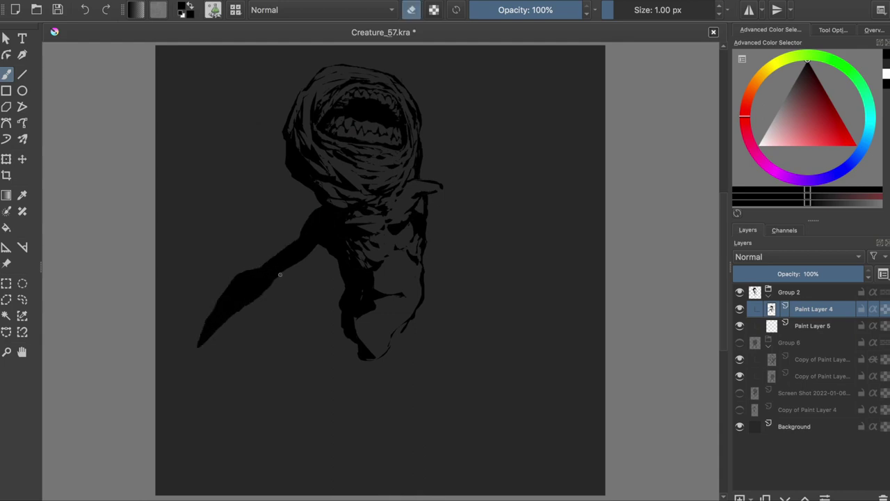
pyautogui.moveTo(290, 272); pyautogui.dragTo(198, 344)
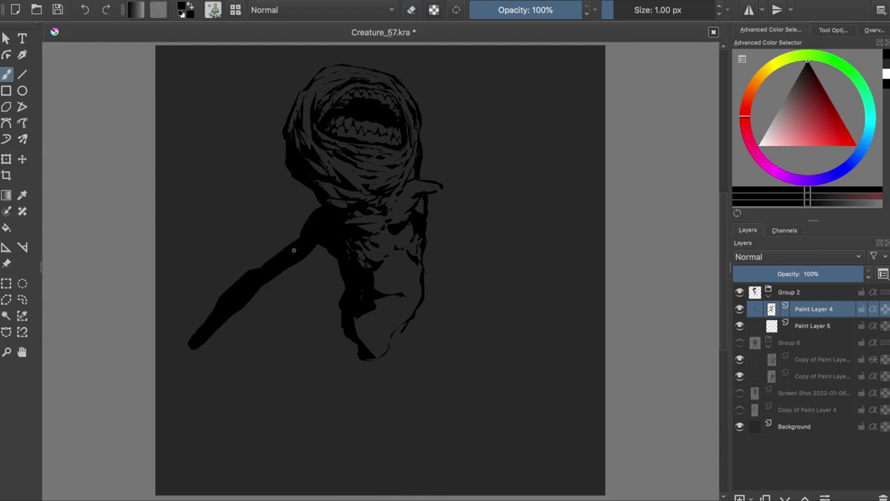
pyautogui.moveTo(230, 306); pyautogui.dragTo(182, 347)
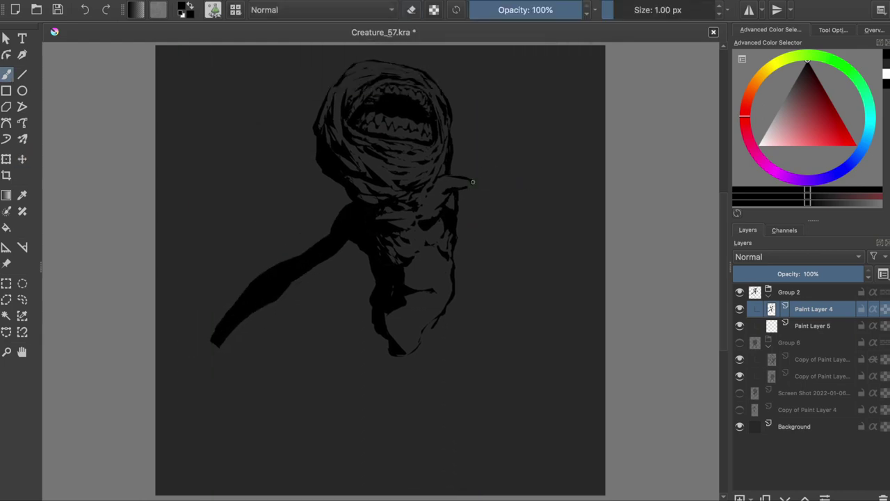
# - Paint a right arm ending in a downward hooked hand, add strokes beneath it, and save
pyautogui.moveTo(470, 182); pyautogui.dragTo(519, 188)
pyautogui.moveTo(450, 190)
pyautogui.mouseDown()
pyautogui.moveTo(532, 201)
pyautogui.moveTo(467, 192)
pyautogui.mouseUp()
pyautogui.moveTo(534, 187); pyautogui.dragTo(537, 212)
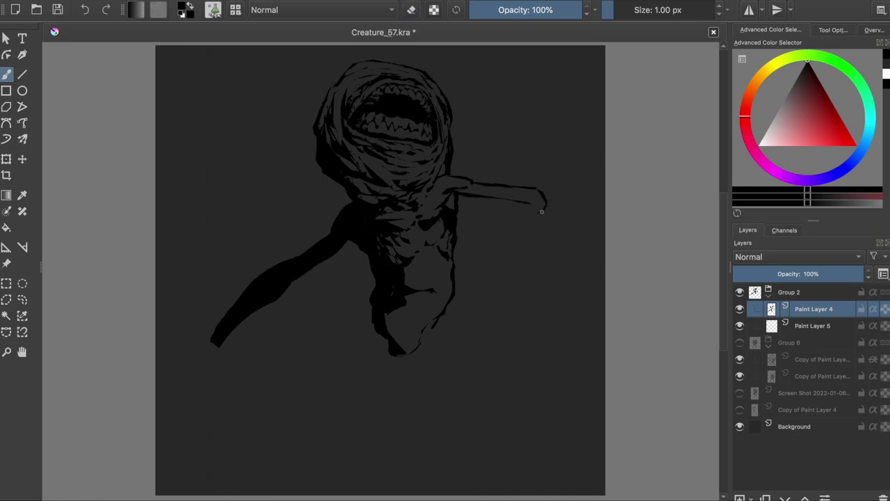
pyautogui.moveTo(523, 195)
pyautogui.mouseDown()
pyautogui.moveTo(470, 247)
pyautogui.moveTo(529, 201)
pyautogui.mouseUp()
pyautogui.press('e')
pyautogui.press('e')
pyautogui.moveTo(492, 241); pyautogui.dragTo(500, 226)
# - Erase the right arm's stray lower outline strokes and add a new paint layer
pyautogui.press('e')
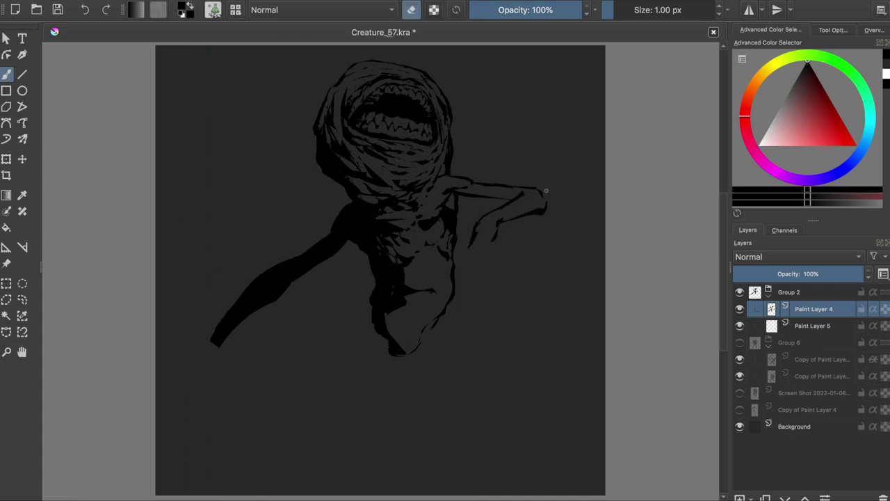
pyautogui.hotkey('ctrl', 's')
pyautogui.press('e')
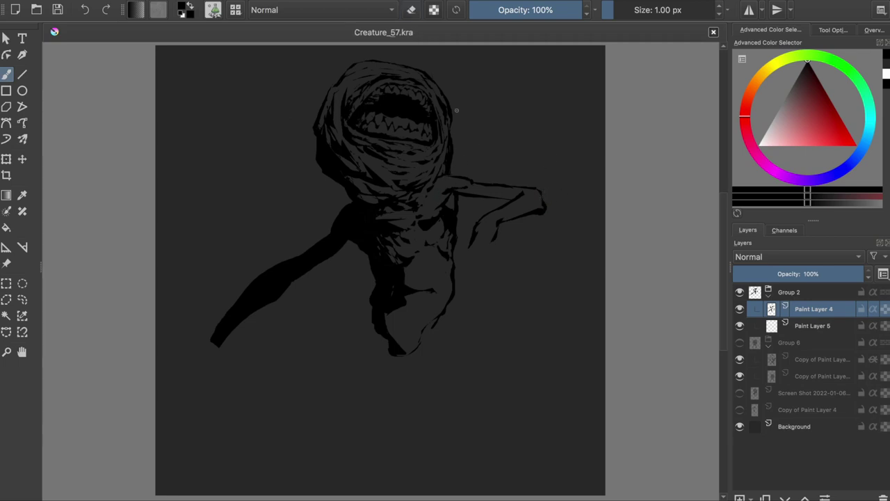
pyautogui.press('e')
pyautogui.moveTo(469, 243); pyautogui.dragTo(498, 242)
pyautogui.press('e')
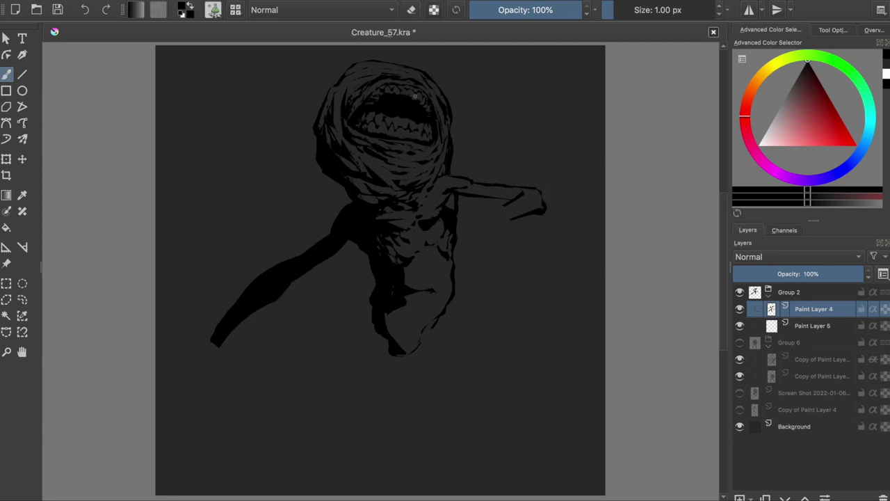
pyautogui.press('Insert')
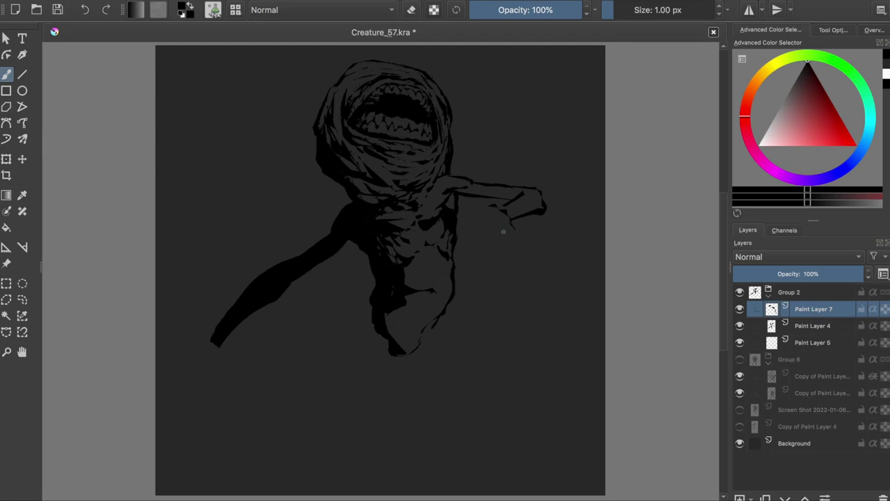
# - Paint short strokes near the raised hand and shade the underside of that arm
pyautogui.moveTo(515, 234); pyautogui.dragTo(508, 228)
pyautogui.scroll(5, 467, 206)
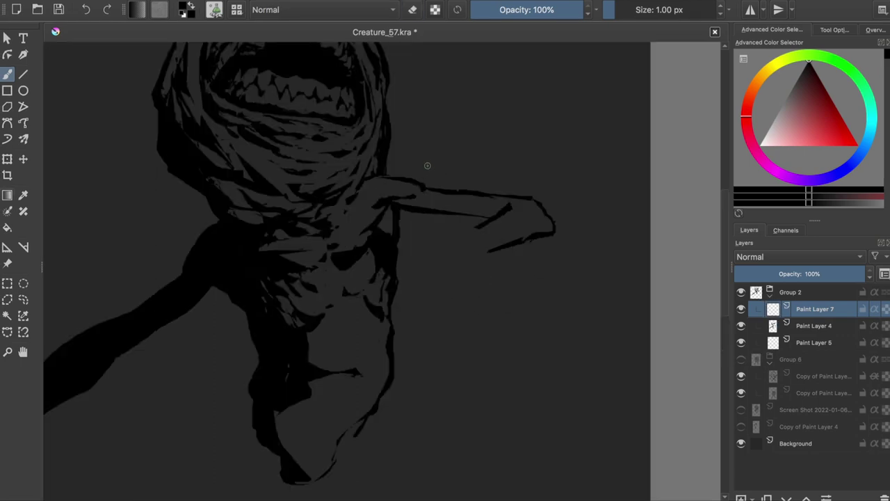
pyautogui.press('m')
pyautogui.moveTo(285, 230); pyautogui.dragTo(277, 256)
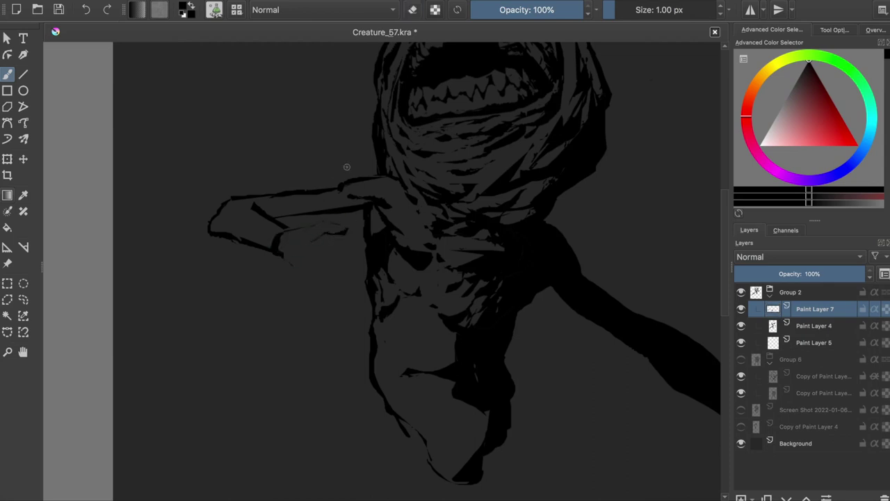
pyautogui.moveTo(363, 217)
pyautogui.mouseDown()
pyautogui.moveTo(336, 232)
pyautogui.moveTo(323, 256)
pyautogui.mouseUp()
pyautogui.press('e')
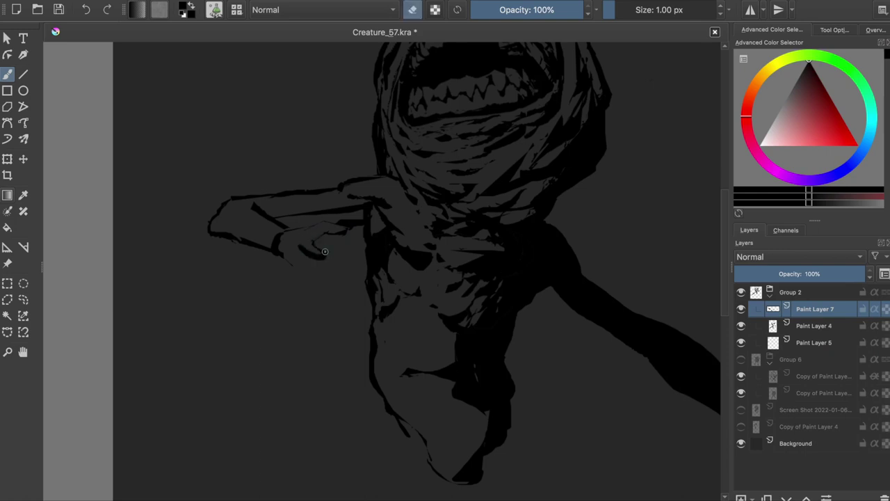
pyautogui.press('e')
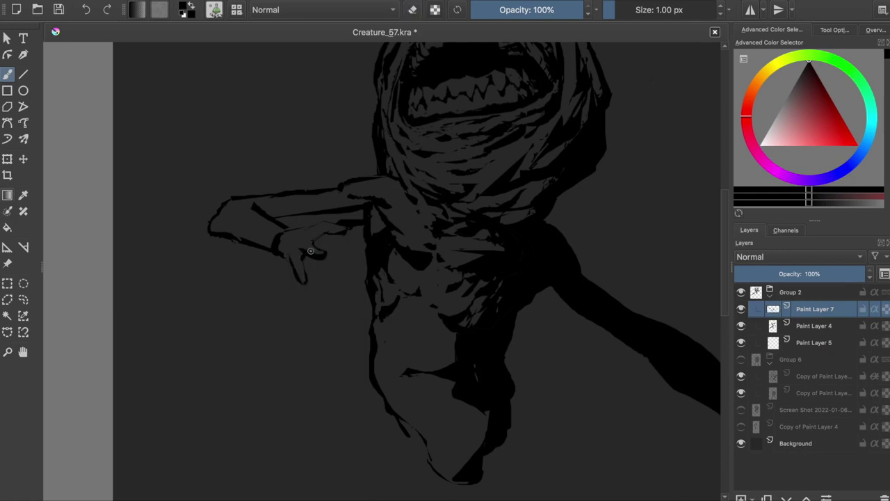
pyautogui.press('e')
# - Extend a finger of the raised hand with a thin dark stroke and darken the hand
pyautogui.press('e')
pyautogui.press('e')
pyautogui.press('e')
pyautogui.press('e')
pyautogui.press('e')
pyautogui.press('e')
pyautogui.press('e')
pyautogui.press('e')
pyautogui.press('e')
pyautogui.press('m')
pyautogui.press('e')
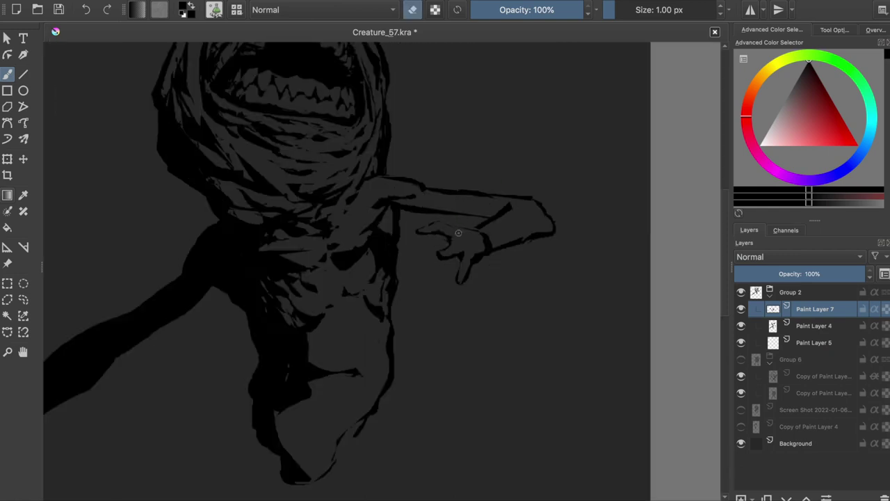
pyautogui.press('e')
pyautogui.press('m')
pyautogui.press('e')
pyautogui.press('e')
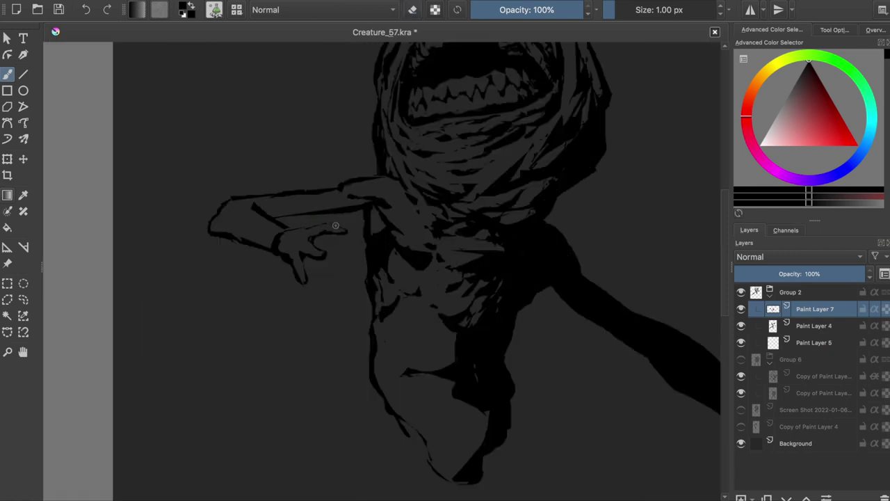
pyautogui.press('e')
pyautogui.press('e')
pyautogui.press('e')
pyautogui.press('e')
pyautogui.press('e')
pyautogui.press('e')
pyautogui.press('e')
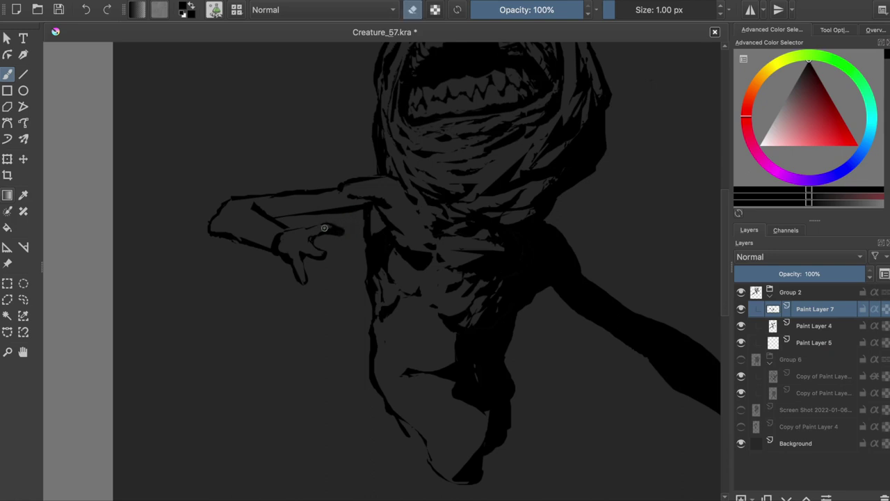
pyautogui.press('e')
pyautogui.hotkey('ctrl', 'a')
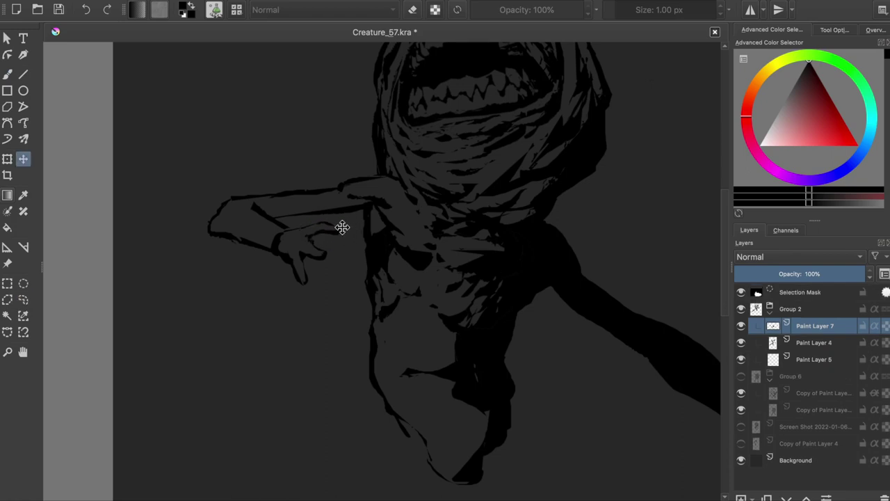
pyautogui.hotkey('ctrl', 'shift', 'a')
pyautogui.press('e')
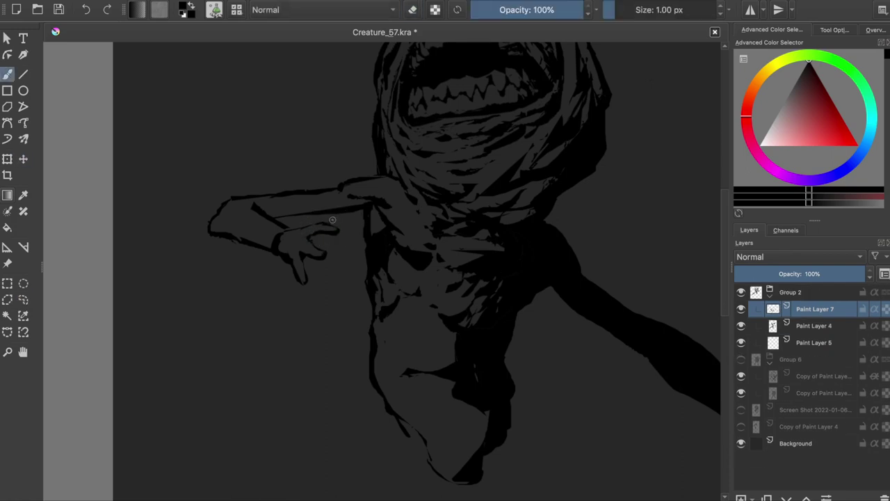
pyautogui.moveTo(330, 225); pyautogui.dragTo(361, 221)
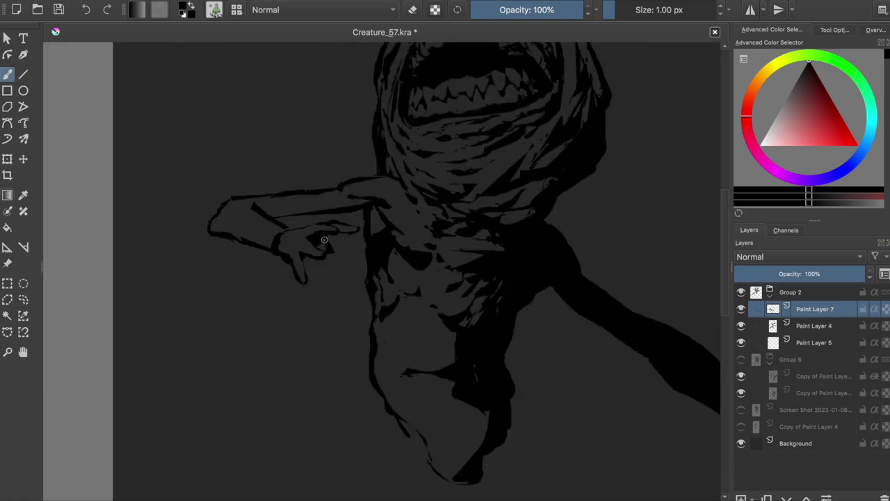
pyautogui.moveTo(324, 239); pyautogui.dragTo(334, 248)
pyautogui.press('e')
pyautogui.press('e')
pyautogui.press('e')
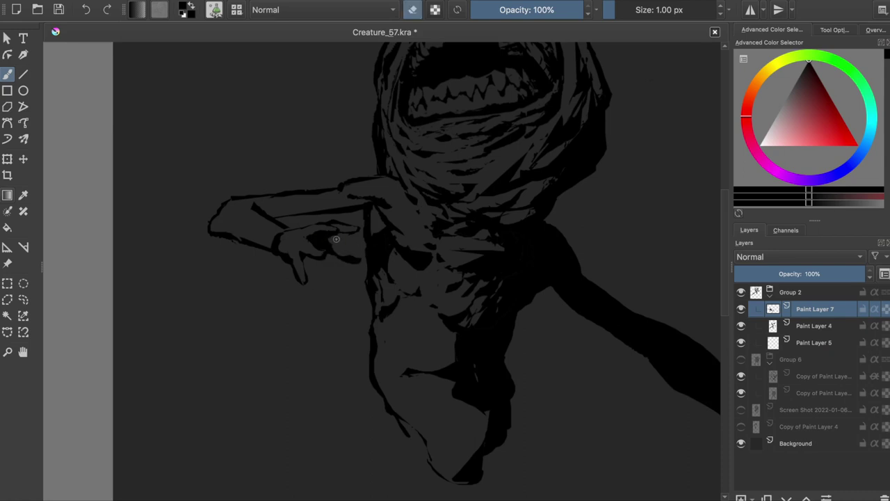
pyautogui.press('e')
pyautogui.moveTo(330, 258)
pyautogui.mouseDown()
pyautogui.moveTo(359, 257)
pyautogui.moveTo(302, 259)
pyautogui.mouseUp()
pyautogui.press('e')
pyautogui.press('e')
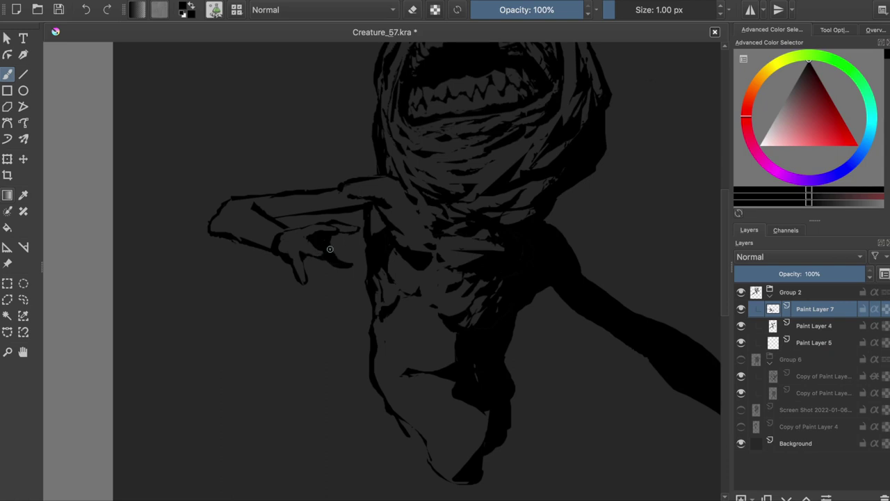
# - Check the raised hand in mirrored view, then merge the finger strokes into Paint Layer 4
pyautogui.press('m')
pyautogui.press('t')
pyautogui.hotkey('ctrl', 'a')
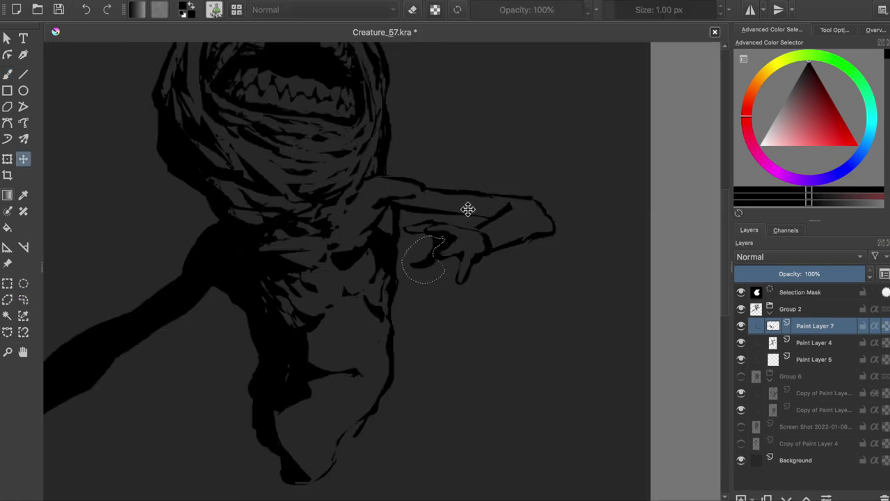
pyautogui.hotkey('ctrl', 'shift', 'a')
pyautogui.press('b')
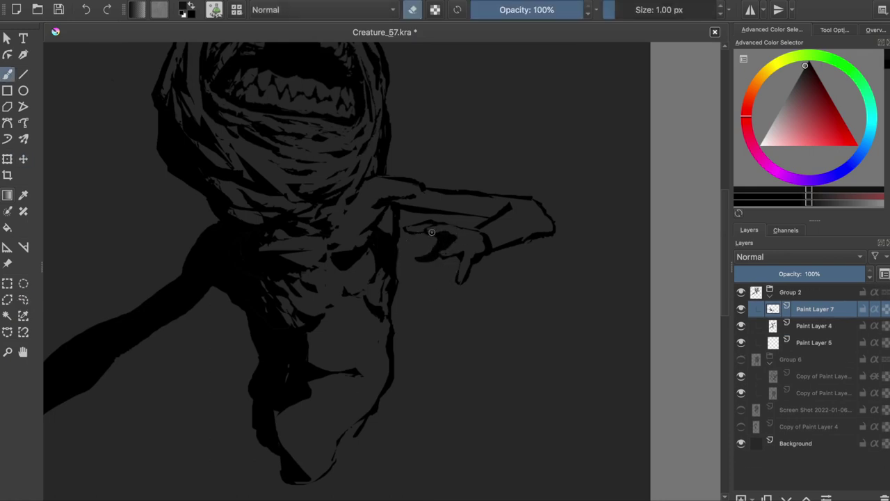
pyautogui.press('e')
pyautogui.press('d')
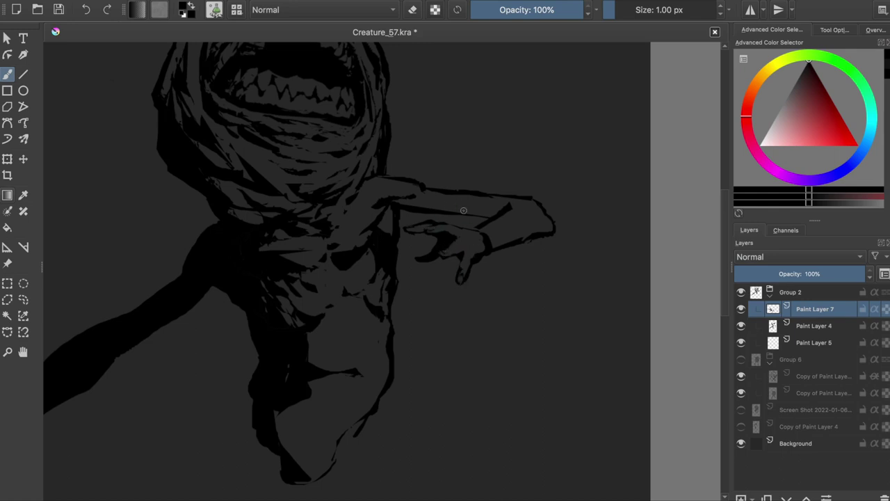
pyautogui.press('m')
pyautogui.press('e')
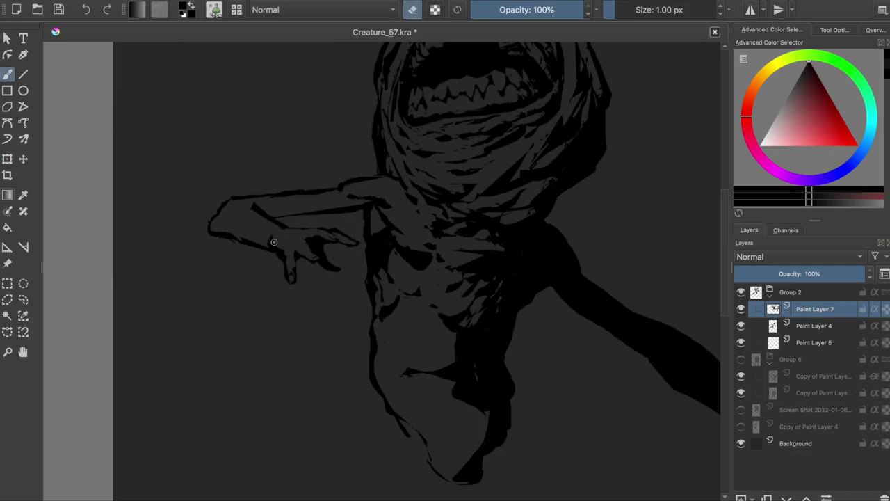
pyautogui.press('pagedown')
pyautogui.press('e')
pyautogui.press('m')
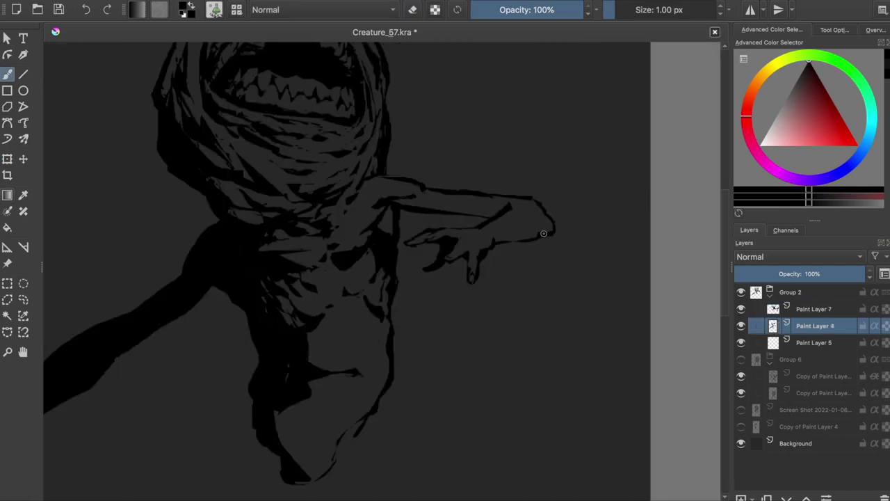
pyautogui.press('e')
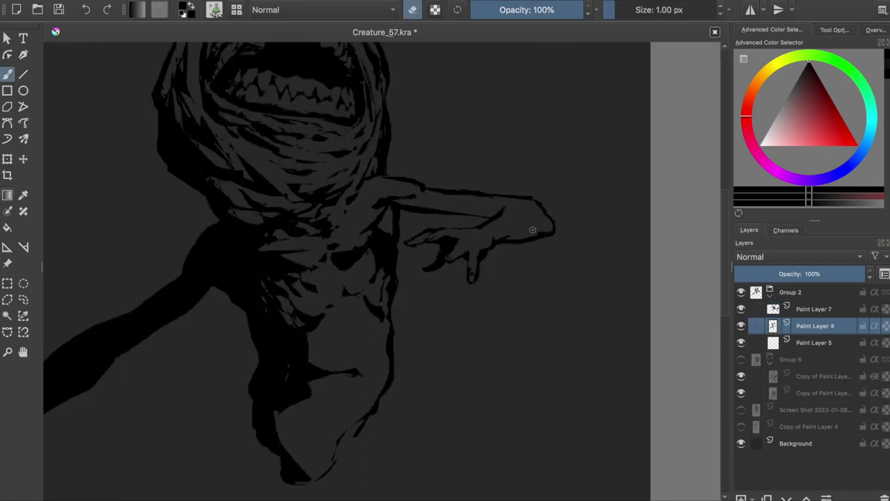
pyautogui.press('e')
pyautogui.hotkey('ctrl', 'j')
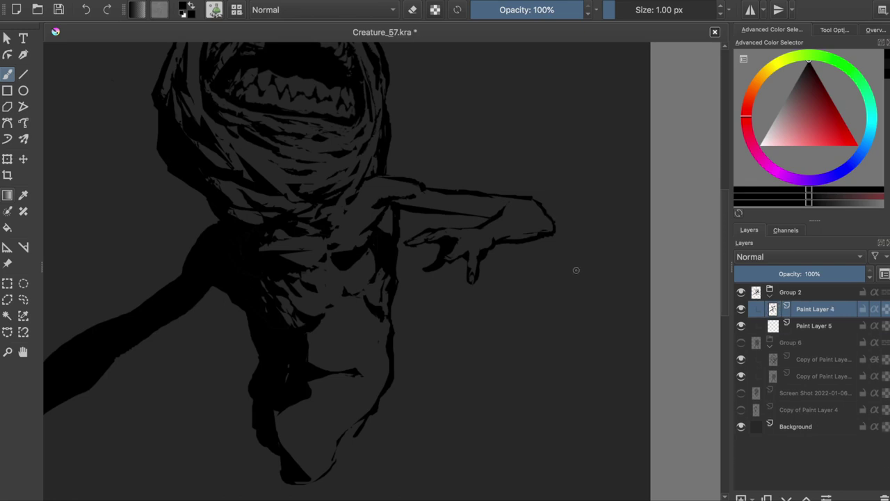
# - Paint long, thin claw-like fingers on the hand of the lower arm in black
pyautogui.moveTo(256, 319)
pyautogui.mouseDown()
pyautogui.moveTo(240, 365)
pyautogui.moveTo(253, 357)
pyautogui.moveTo(245, 387)
pyautogui.mouseUp()
pyautogui.hotkey('ctrl', 'z')
pyautogui.moveTo(259, 358); pyautogui.dragTo(256, 376)
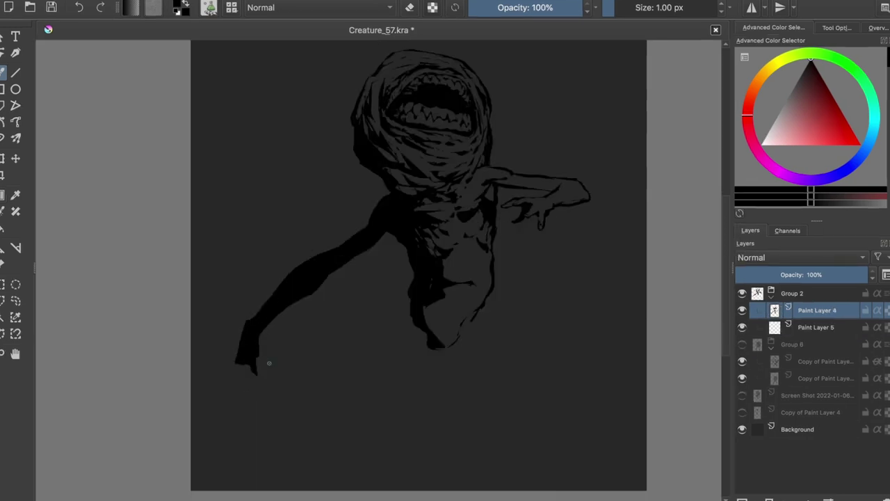
pyautogui.hotkey('ctrl', 'z')
pyautogui.moveTo(259, 349); pyautogui.dragTo(272, 377)
pyautogui.moveTo(242, 359); pyautogui.dragTo(232, 409)
pyautogui.moveTo(236, 364); pyautogui.dragTo(221, 407)
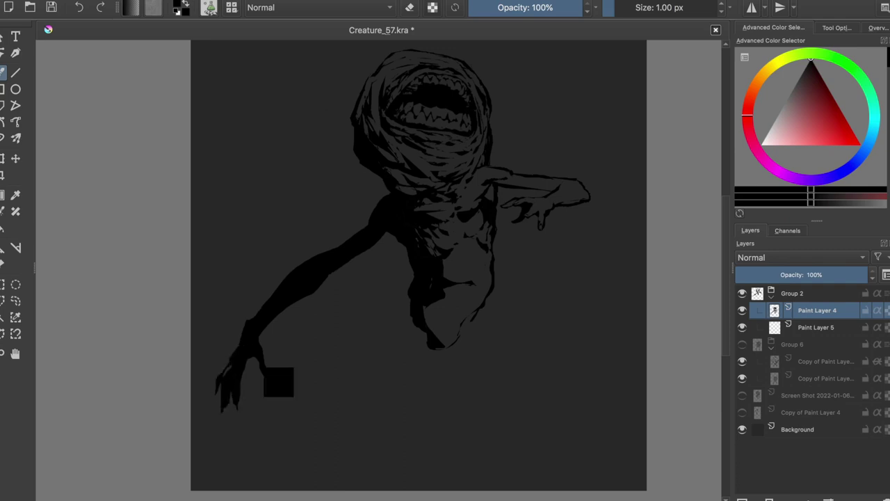
pyautogui.keyDown('ctrl'); pyautogui.click(258, 330); pyautogui.keyUp('ctrl')
pyautogui.moveTo(240, 335); pyautogui.dragTo(213, 388)
# - Fill the gap in the lower hand, checking it in mirrored view
pyautogui.press('m')
pyautogui.press('m')
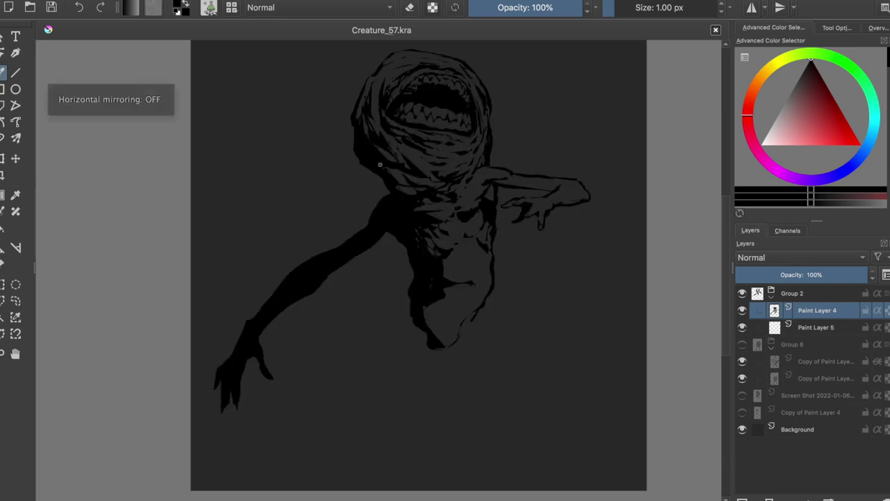
pyautogui.press('e')
pyautogui.press('e')
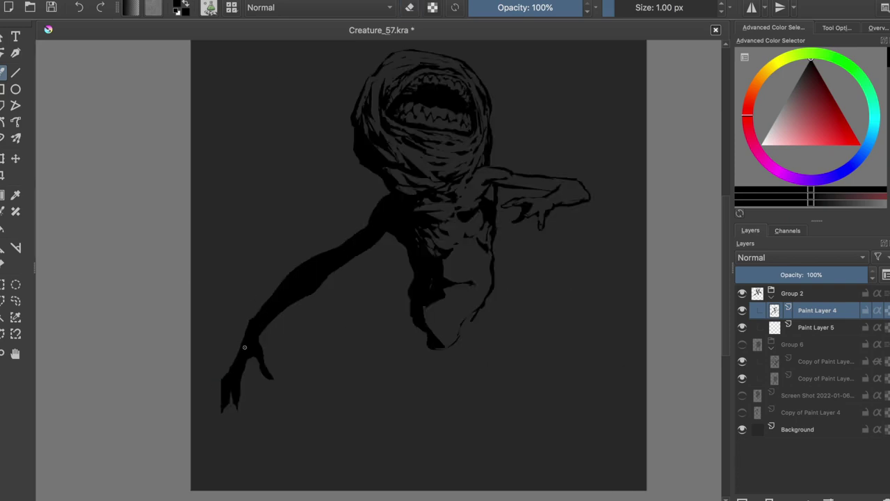
pyautogui.moveTo(253, 362); pyautogui.dragTo(268, 352)
pyautogui.hotkey('ctrl', 'z')
pyautogui.press('m')
pyautogui.press('m')
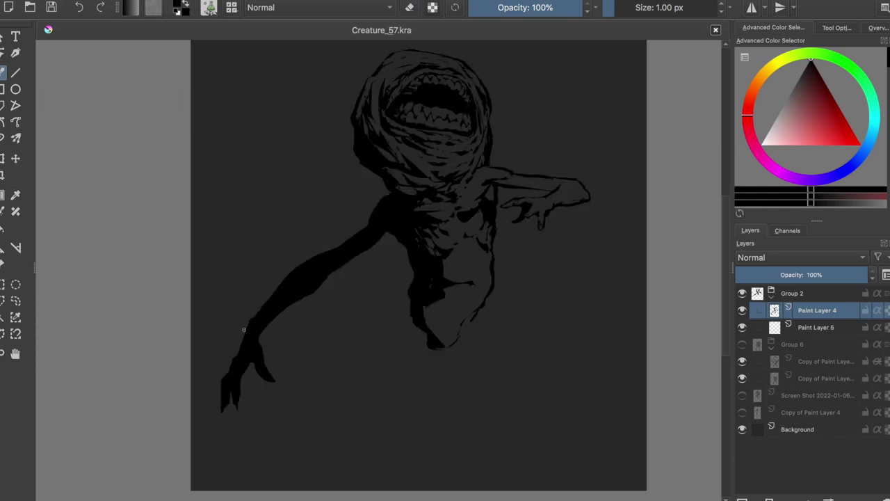
pyautogui.moveTo(244, 329); pyautogui.dragTo(219, 343)
pyautogui.click(16, 301)
# - Lasso-select the raised hand and reposition it with a transform
pyautogui.moveTo(505, 207); pyautogui.dragTo(522, 219)
pyautogui.hotkey('ctrl', 't')
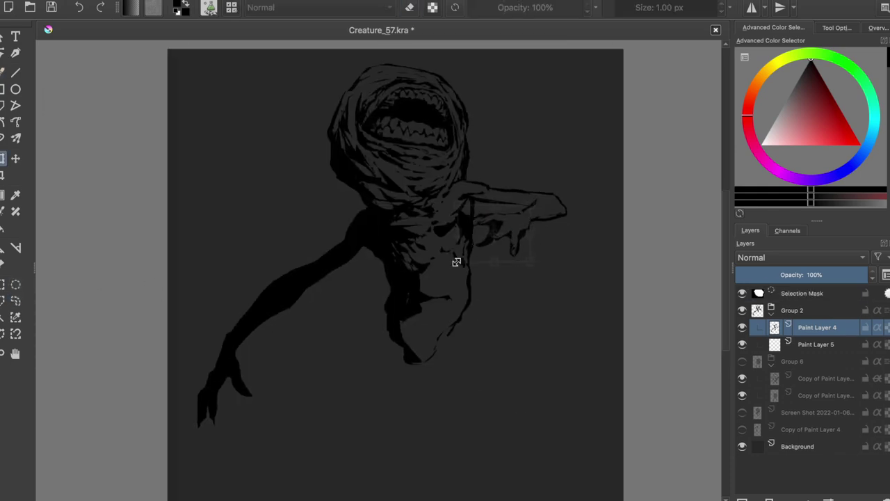
pyautogui.press('Return')
pyautogui.hotkey('ctrl', 'shift', 'a')
pyautogui.press('b')
pyautogui.press('e')
# - Touch up the raised hand's fingers with dark strokes and erasing, saving Creature_57.kra
pyautogui.scroll(2, 495, 231)
pyautogui.moveTo(495, 231); pyautogui.dragTo(499, 226)
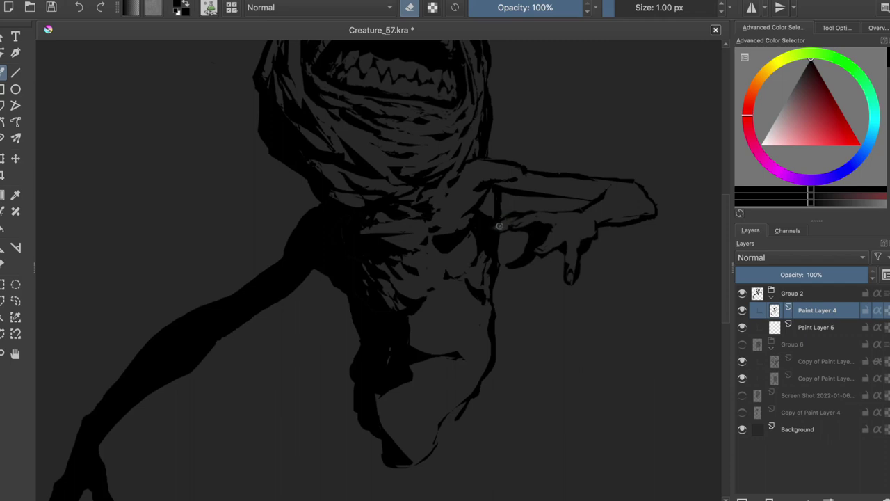
pyautogui.press('e')
pyautogui.press('e')
pyautogui.press('e')
pyautogui.moveTo(578, 202); pyautogui.dragTo(553, 215)
pyautogui.hotkey('ctrl', 's')
pyautogui.moveTo(544, 244); pyautogui.dragTo(580, 253)
pyautogui.press('e')
pyautogui.press('e')
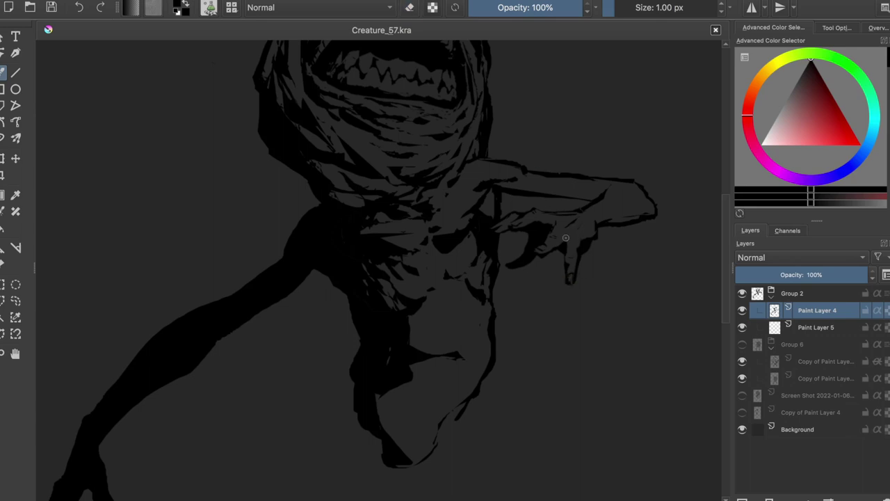
# - Add short strokes along the arm's upper edge and save, zooming out to view the figure
pyautogui.press('m')
pyautogui.press('e')
pyautogui.press('e')
pyautogui.press('e')
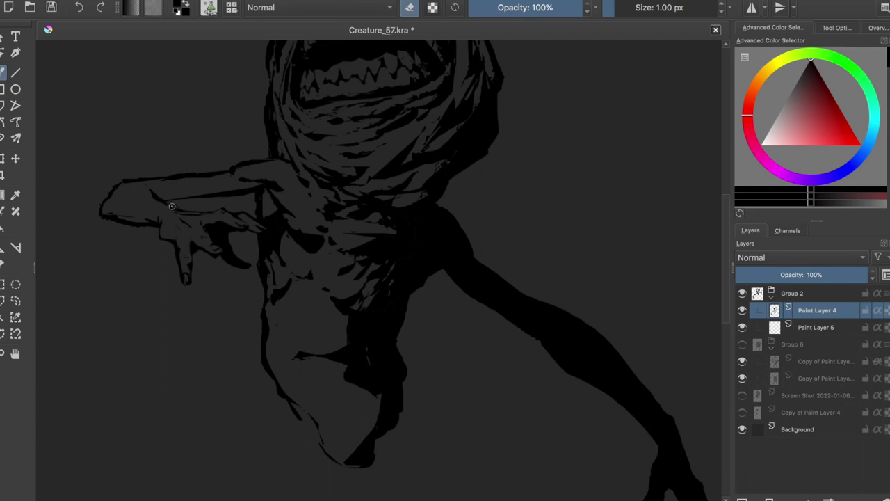
pyautogui.press('e')
pyautogui.moveTo(222, 191); pyautogui.dragTo(159, 197)
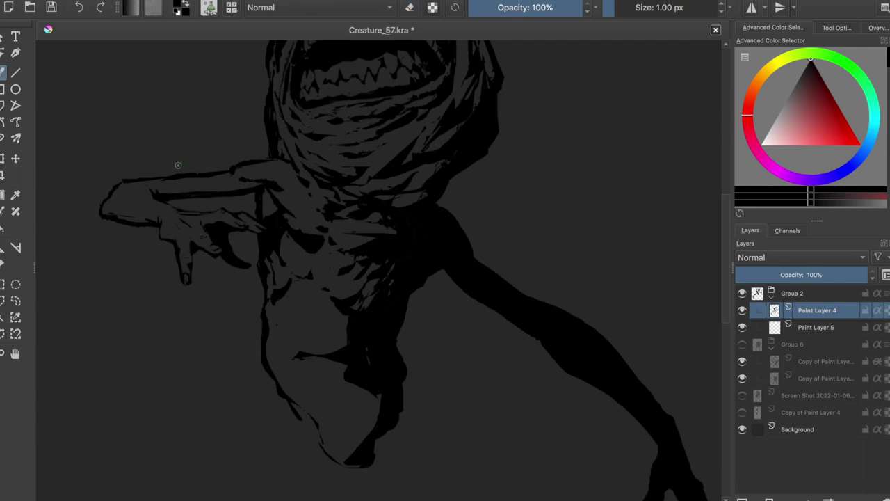
pyautogui.hotkey('ctrl', 's')
pyautogui.press('m')
pyautogui.press('-')
pyautogui.press('+')
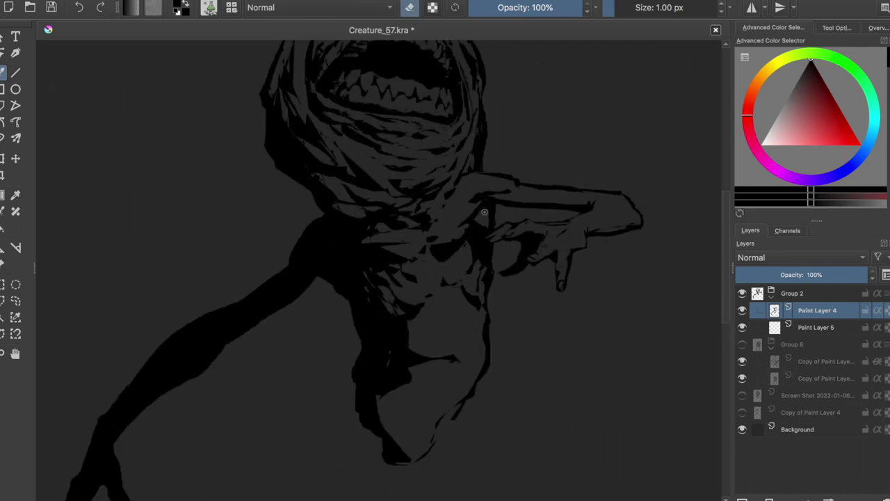
pyautogui.hotkey('ctrl', 's')
pyautogui.press('-')
pyautogui.press('-')
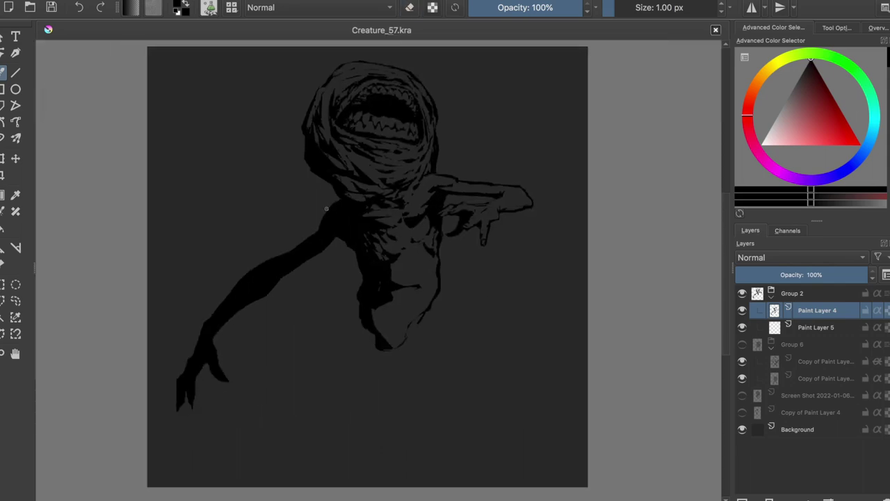
# - Erase the bumps on top of the head and extend the body's right edge downward
pyautogui.press('e')
pyautogui.moveTo(429, 82); pyautogui.dragTo(428, 99)
pyautogui.moveTo(323, 81); pyautogui.dragTo(321, 91)
pyautogui.press('e')
pyautogui.moveTo(429, 303); pyautogui.dragTo(433, 343)
pyautogui.hotkey('ctrl', 's')
pyautogui.moveTo(411, 265)
pyautogui.mouseDown()
pyautogui.moveTo(406, 287)
pyautogui.moveTo(425, 296)
pyautogui.mouseUp()
pyautogui.hotkey('ctrl', 'z')
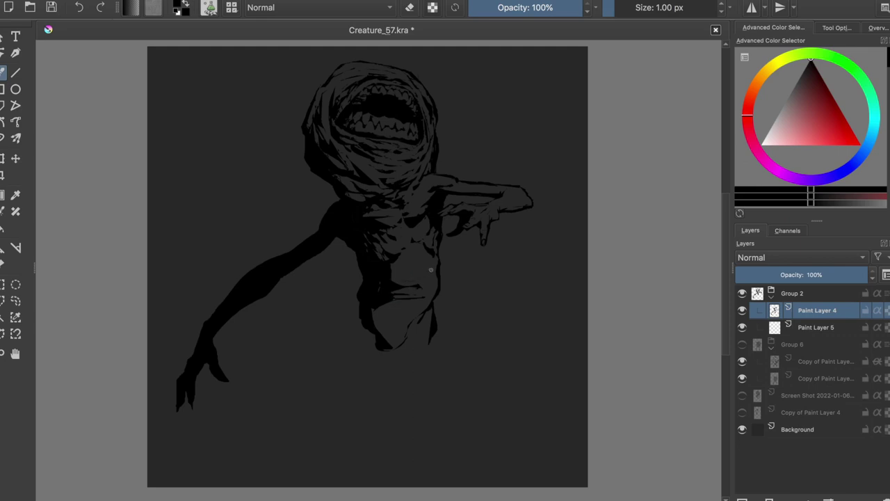
# - Paint a long diagonal leg ending in a foot near the canvas bottom, then save
pyautogui.moveTo(417, 321)
pyautogui.mouseDown()
pyautogui.moveTo(338, 431)
pyautogui.moveTo(432, 328)
pyautogui.moveTo(380, 383)
pyautogui.mouseUp()
pyautogui.moveTo(420, 358)
pyautogui.mouseDown()
pyautogui.moveTo(381, 393)
pyautogui.moveTo(388, 386)
pyautogui.moveTo(351, 400)
pyautogui.mouseUp()
pyautogui.press('e')
pyautogui.press('e')
pyautogui.moveTo(393, 350); pyautogui.dragTo(364, 384)
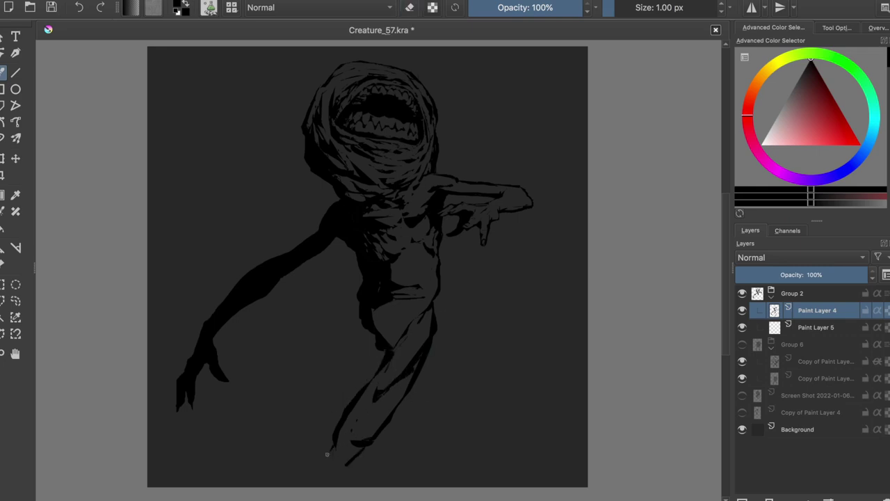
pyautogui.press('e')
pyautogui.press('e')
pyautogui.press('e')
pyautogui.press('e')
pyautogui.moveTo(335, 433)
pyautogui.mouseDown()
pyautogui.moveTo(324, 453)
pyautogui.moveTo(352, 461)
pyautogui.mouseUp()
pyautogui.press('e')
pyautogui.press('e')
pyautogui.hotkey('ctrl', 's')
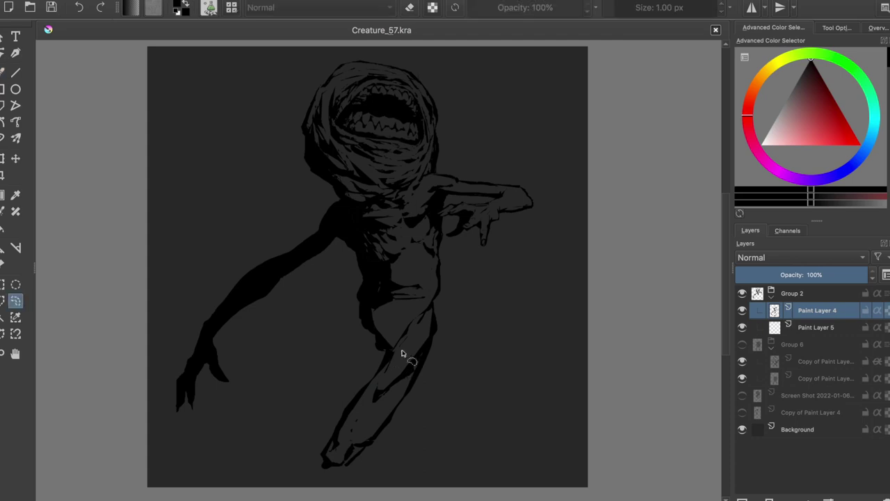
# - Erase the tip of the foot and retouch the leg outline
pyautogui.press('e')
pyautogui.moveTo(326, 445)
pyautogui.mouseDown()
pyautogui.moveTo(337, 459)
pyautogui.moveTo(356, 451)
pyautogui.mouseUp()
pyautogui.press('e')
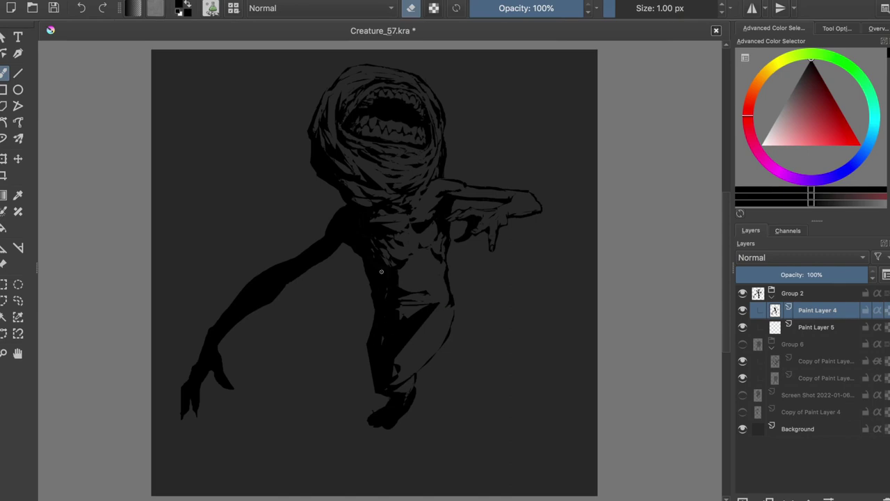
pyautogui.press('e')
pyautogui.moveTo(376, 299); pyautogui.dragTo(365, 365)
pyautogui.hotkey('ctrl', 'z')
pyautogui.press('e')
pyautogui.moveTo(381, 303); pyautogui.dragTo(373, 354)
pyautogui.press('e')
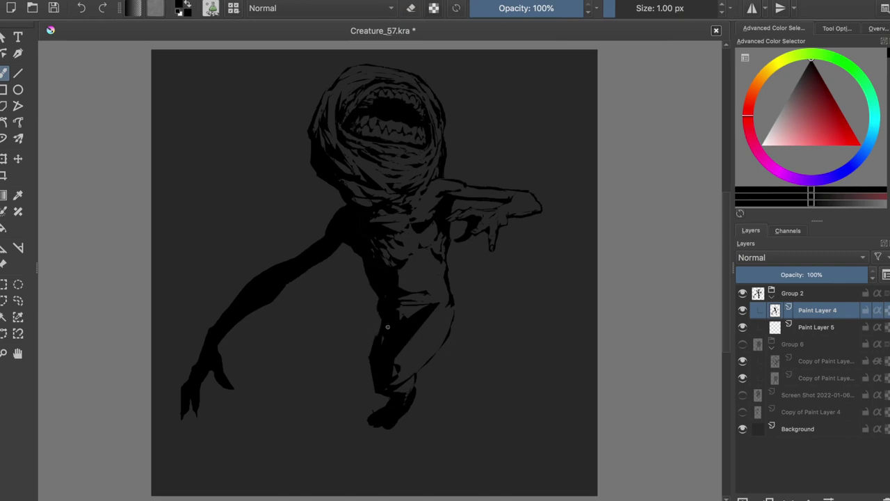
# - Fill the lower leg with solid black and add thin contour lines along its right edge
pyautogui.moveTo(379, 316); pyautogui.dragTo(334, 454)
pyautogui.moveTo(369, 362); pyautogui.dragTo(339, 464)
pyautogui.moveTo(387, 386); pyautogui.dragTo(367, 426)
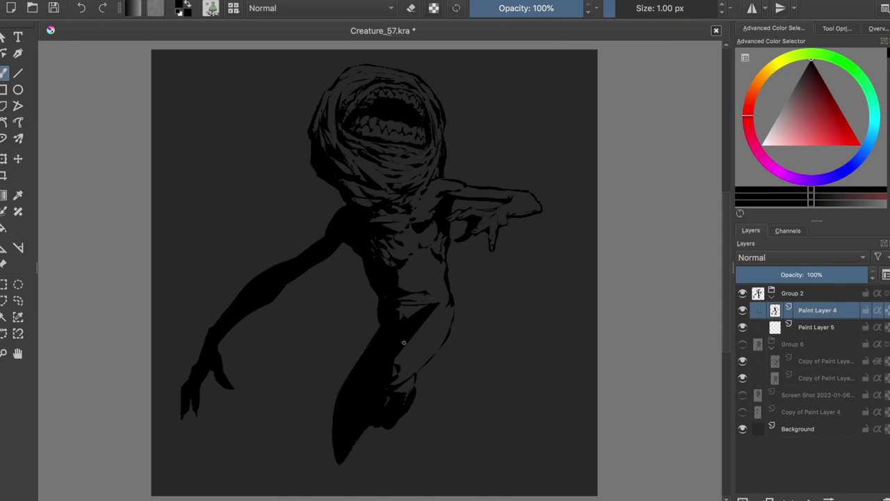
pyautogui.press('e')
pyautogui.press('e')
pyautogui.moveTo(454, 311); pyautogui.dragTo(419, 367)
pyautogui.moveTo(448, 329); pyautogui.dragTo(415, 370)
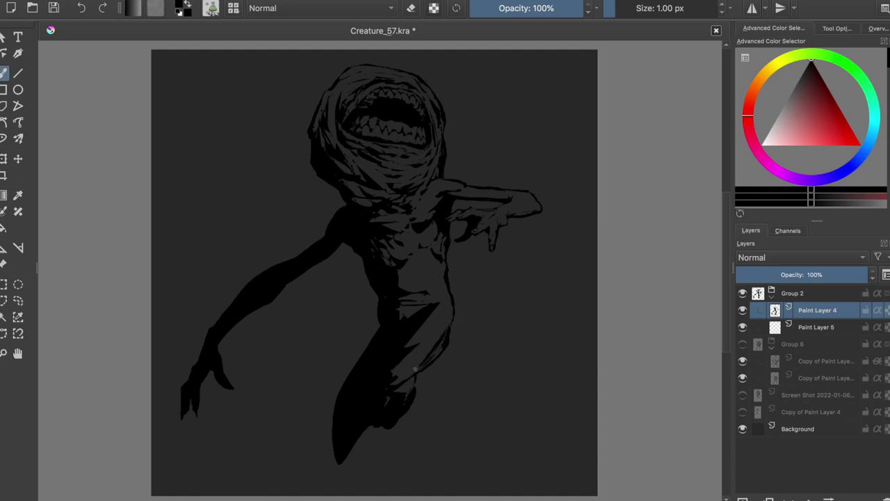
pyautogui.press('e')
pyautogui.press('e')
pyautogui.press('e')
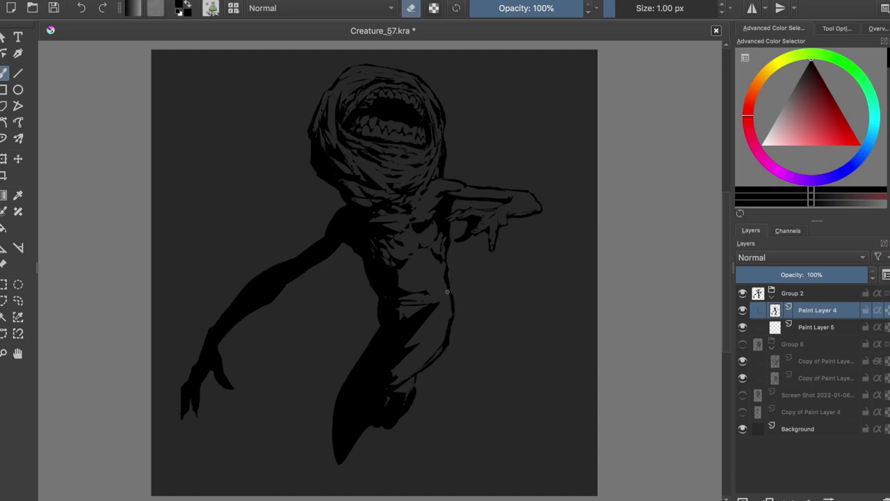
pyautogui.press('e')
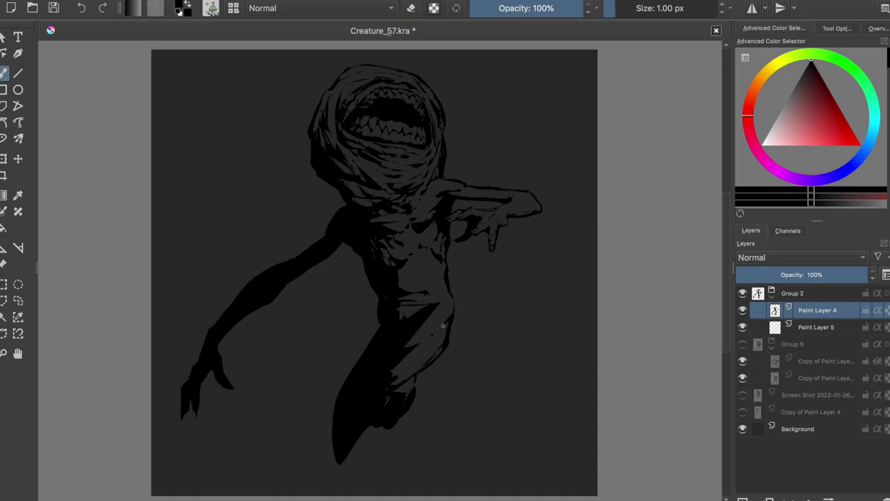
# - Erase parts of the dark foot and check the figure in mirrored view
pyautogui.press('e')
pyautogui.moveTo(386, 398)
pyautogui.mouseDown()
pyautogui.moveTo(377, 424)
pyautogui.moveTo(408, 392)
pyautogui.moveTo(381, 421)
pyautogui.mouseUp()
pyautogui.press('e')
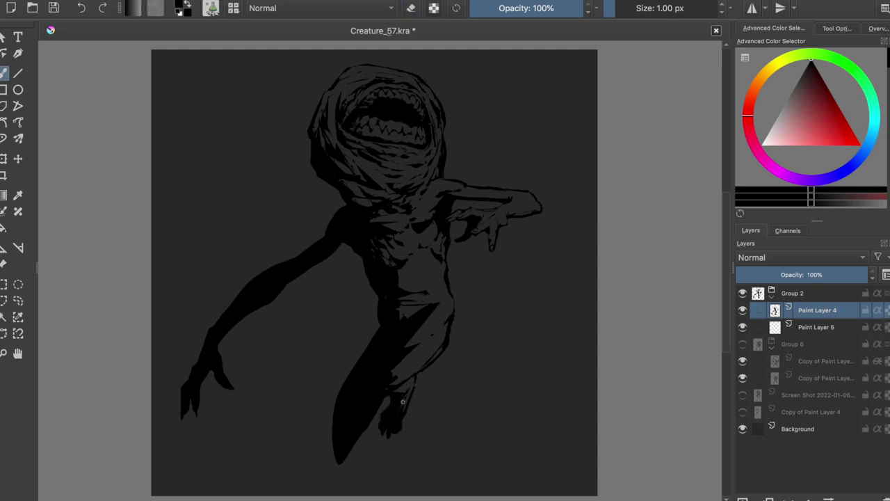
pyautogui.press('m')
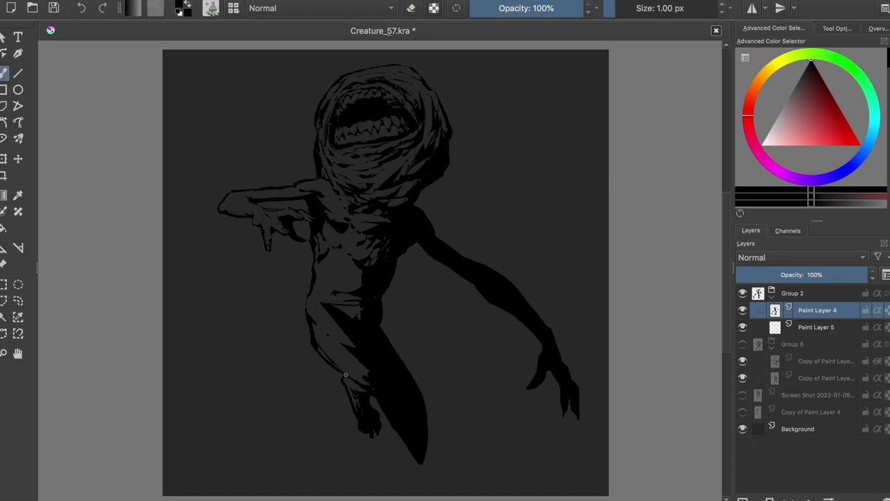
# - Lighten the torso and a small area of the leg with diagonal eraser strokes
pyautogui.press('m')
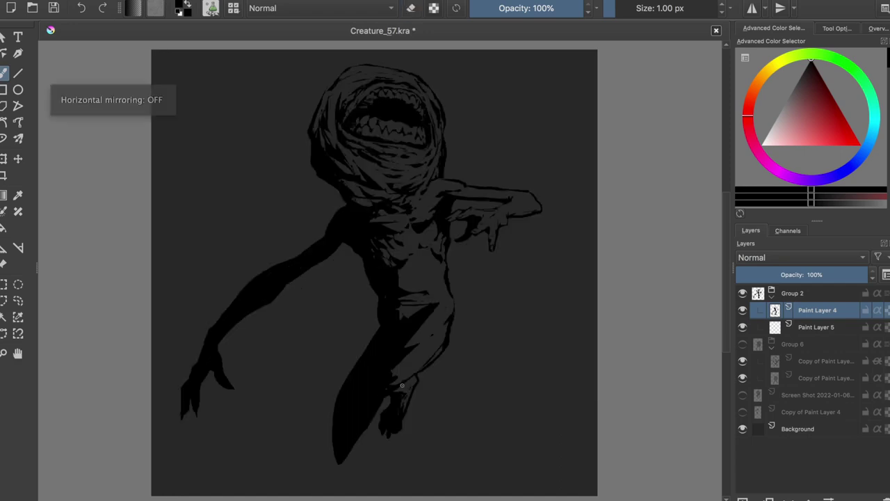
pyautogui.press('e')
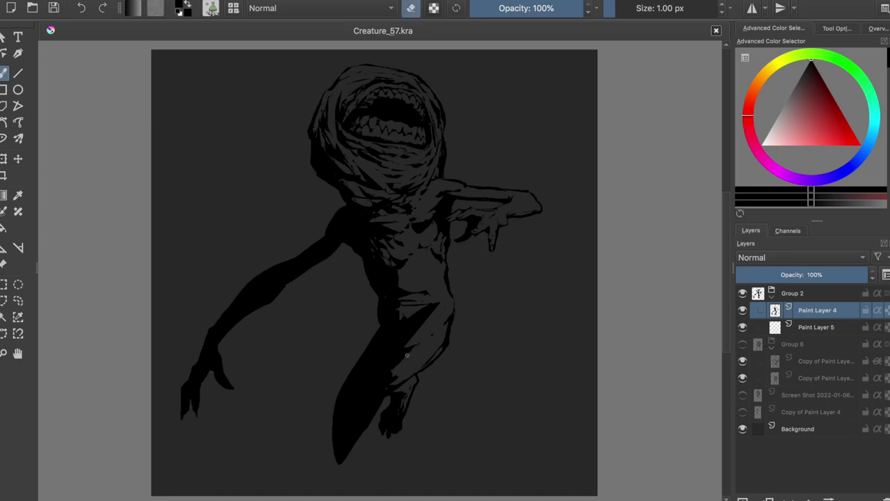
pyautogui.moveTo(438, 306); pyautogui.dragTo(407, 353)
pyautogui.press('e')
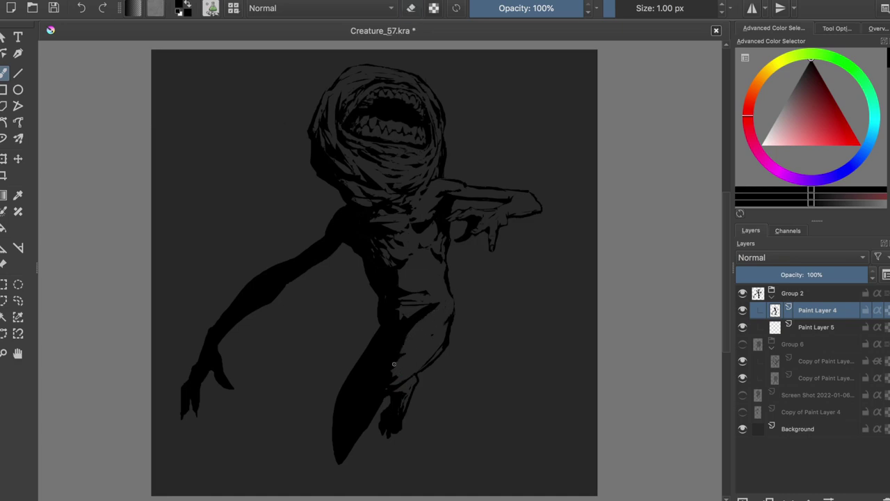
pyautogui.press('e')
pyautogui.moveTo(381, 372); pyautogui.dragTo(397, 349)
pyautogui.press('e')
pyautogui.press('e')
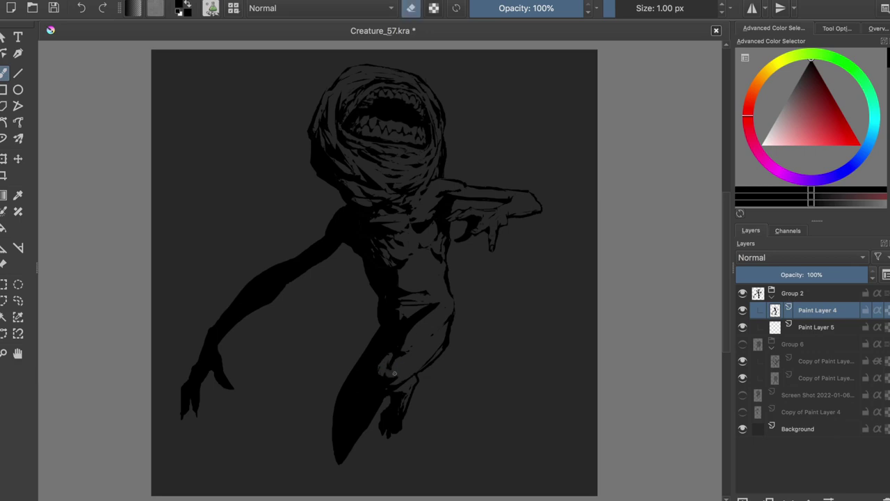
pyautogui.press('e')
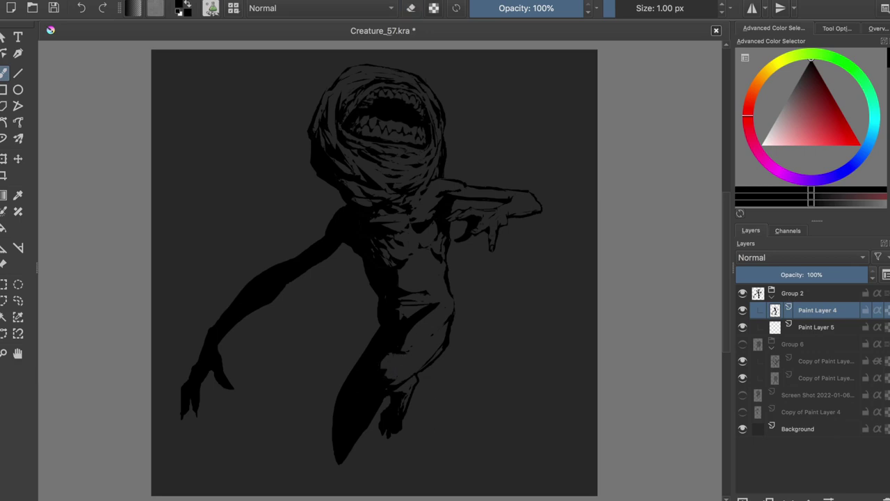
# - Check the figure in a mirrored view and save the drawing
pyautogui.press('e')
pyautogui.press('e')
pyautogui.press('m')
pyautogui.press('m')
pyautogui.press('m')
pyautogui.press('e')
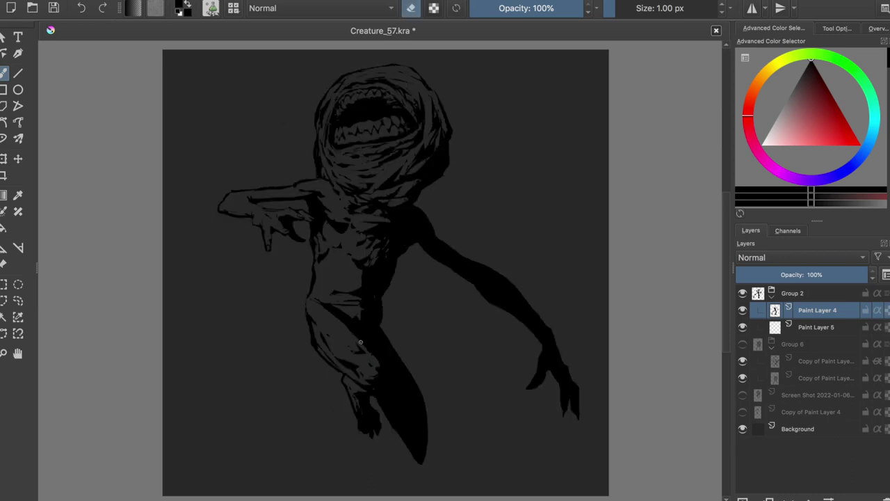
pyautogui.press('m')
pyautogui.press('e')
pyautogui.hotkey('ctrl', 's')
# - Lengthen the lower leg with dark strokes near the feet, check it mirrored, and save
pyautogui.moveTo(399, 393); pyautogui.dragTo(389, 412)
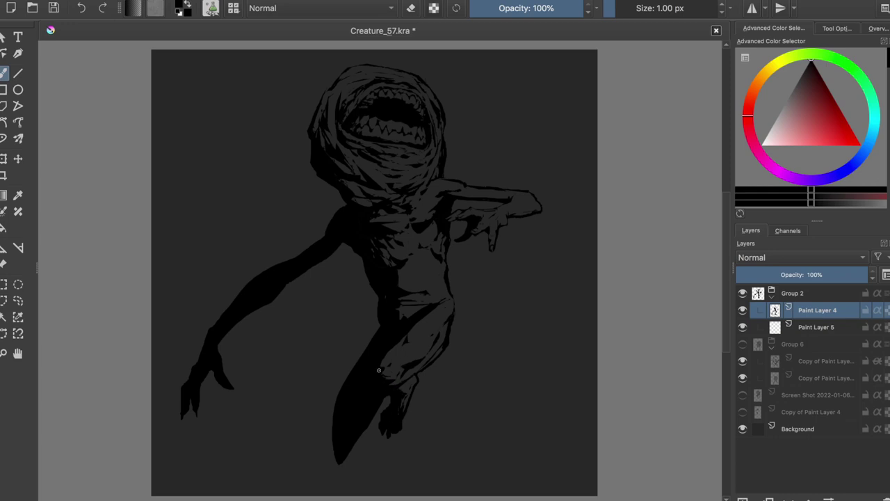
pyautogui.press('m')
pyautogui.moveTo(329, 434)
pyautogui.mouseDown()
pyautogui.moveTo(326, 459)
pyautogui.moveTo(338, 472)
pyautogui.moveTo(327, 494)
pyautogui.moveTo(333, 463)
pyautogui.mouseUp()
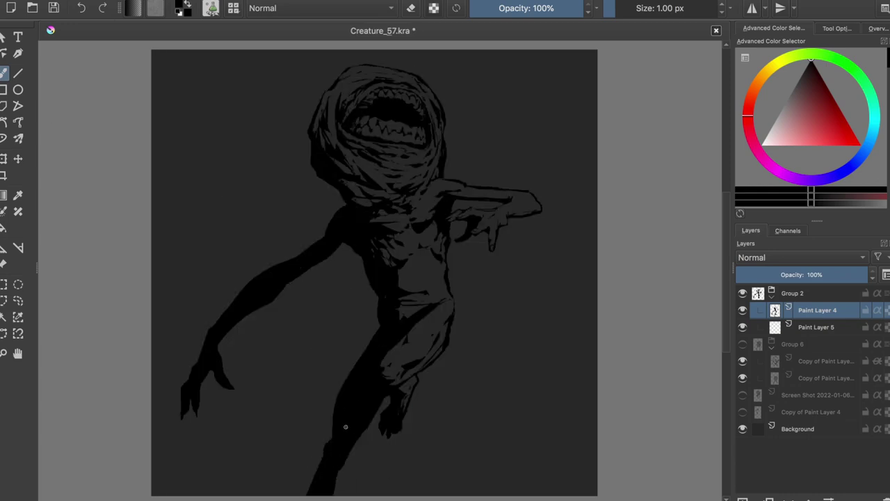
pyautogui.press('m')
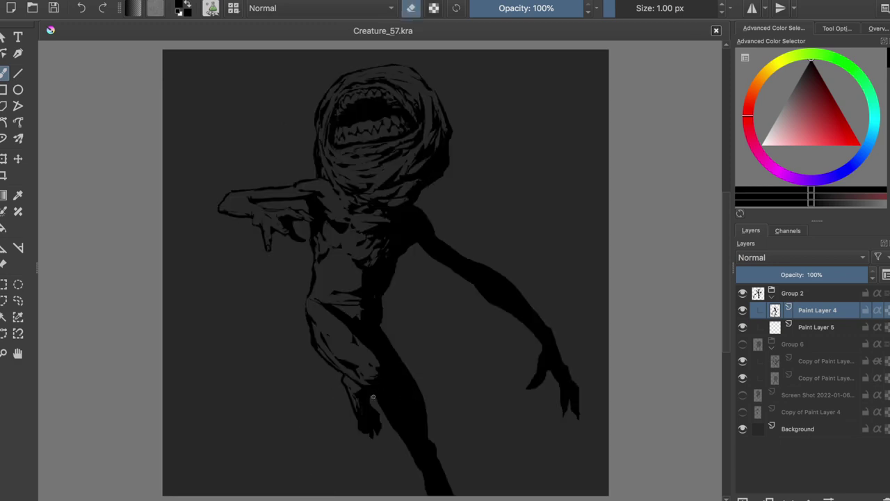
pyautogui.press('m')
pyautogui.hotkey('ctrl', 's')
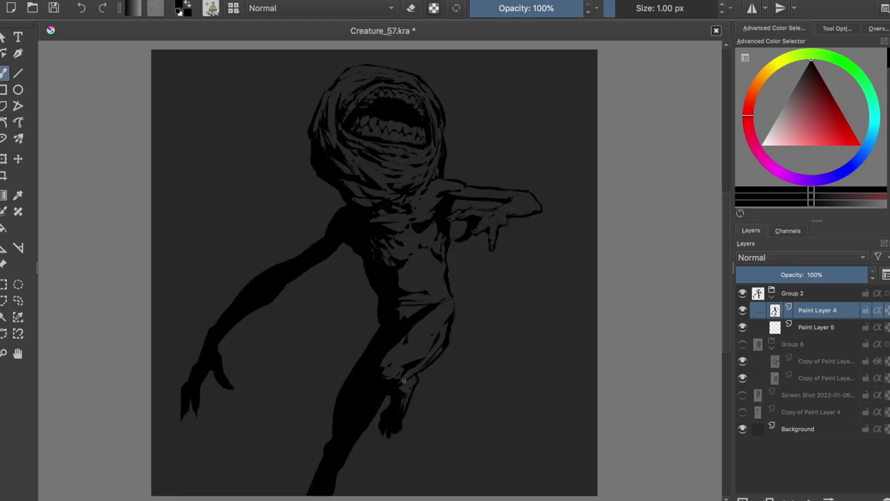
# - Trim the edge of the leg with a short eraser stroke and save again
pyautogui.press('e')
pyautogui.moveTo(396, 377); pyautogui.dragTo(398, 383)
pyautogui.press('e')
pyautogui.press('m')
pyautogui.hotkey('ctrl', 's')
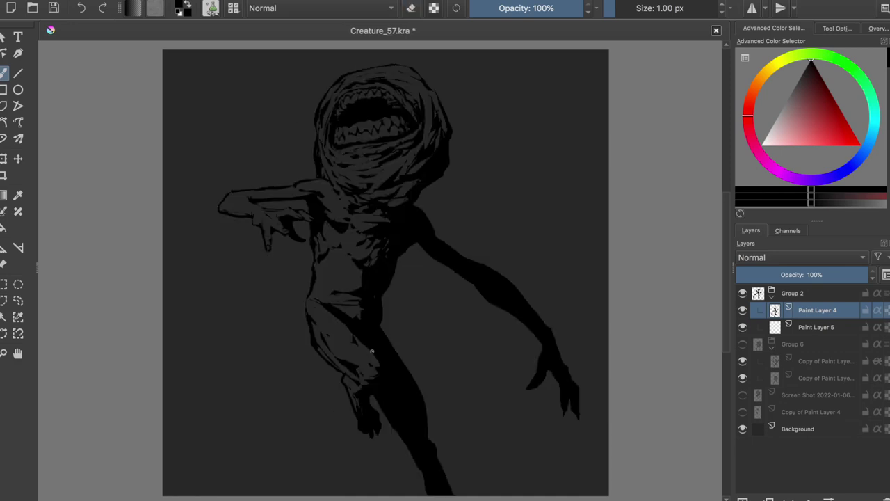
pyautogui.press('m')
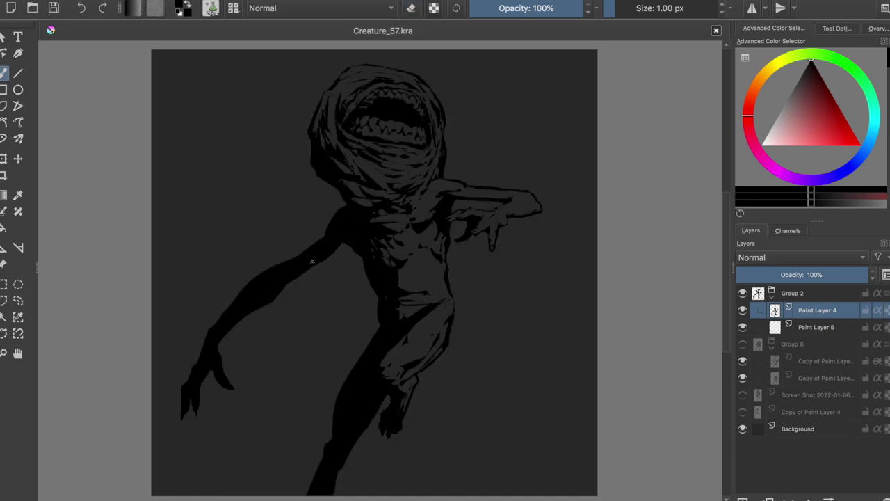
# - Add a small stroke on the leg and lasso-select the lower leg region
pyautogui.moveTo(379, 310); pyautogui.dragTo(351, 373)
pyautogui.press('m')
pyautogui.press('m')
pyautogui.click(18, 300)
pyautogui.moveTo(345, 325)
pyautogui.mouseDown()
pyautogui.moveTo(367, 444)
pyautogui.moveTo(345, 327)
pyautogui.mouseUp()
# - Stretch the selected lower leg downward with a transform, apply it, and deselect
pyautogui.hotkey('ctrl', 't')
pyautogui.moveTo(334, 369); pyautogui.dragTo(335, 328)
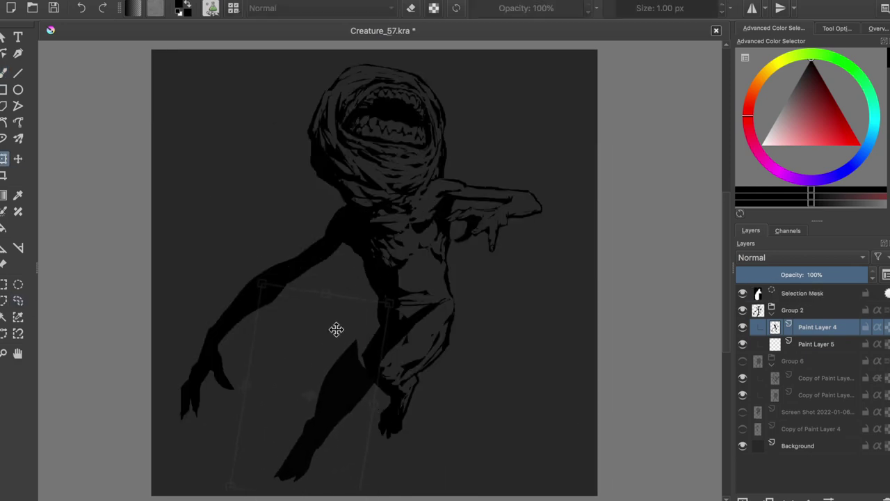
pyautogui.press('Return')
pyautogui.hotkey('ctrl', 'shift', 'a')
pyautogui.press('b')
# - Extend the lower leg to the canvas bottom edge, check it mirrored, and save
pyautogui.moveTo(293, 452); pyautogui.dragTo(278, 490)
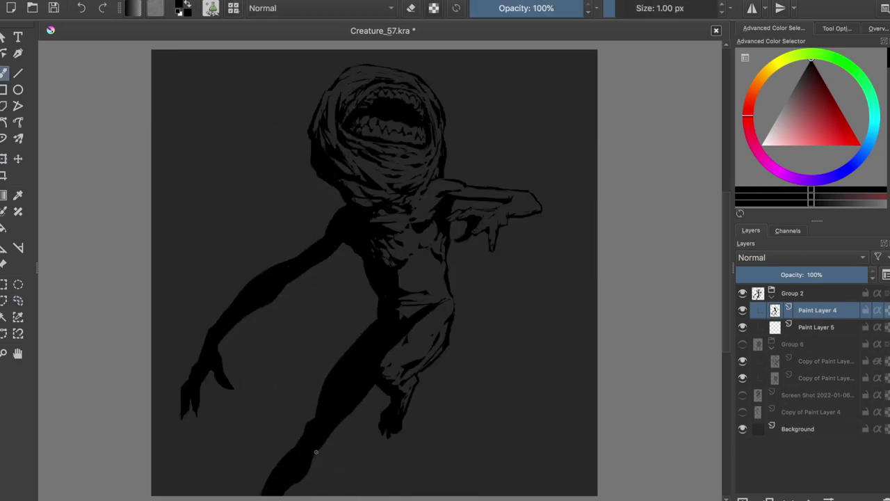
pyautogui.press('m')
pyautogui.press('m')
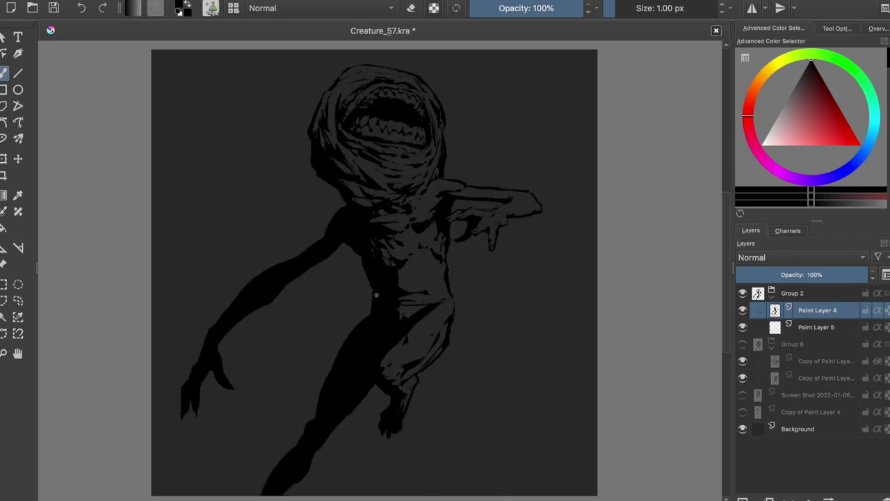
pyautogui.press('m')
pyautogui.hotkey('ctrl', 's')
# - Add short strokes on the torso and erase-touch the shoulder edge, saving along the way
pyautogui.moveTo(335, 268); pyautogui.dragTo(346, 306)
pyautogui.press('m')
pyautogui.hotkey('ctrl', 's')
pyautogui.press('e')
pyautogui.moveTo(423, 248); pyautogui.dragTo(431, 244)
pyautogui.press('m')
pyautogui.hotkey('ctrl', 's')
pyautogui.press('e')
pyautogui.press('m')
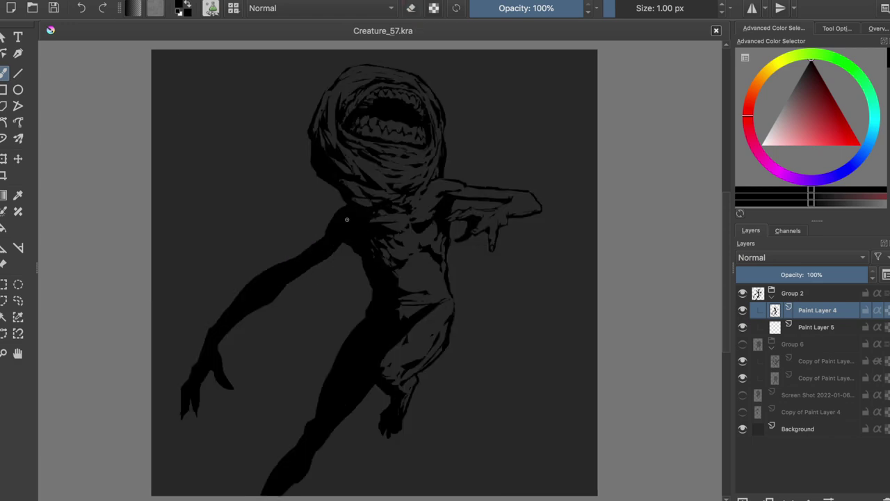
# - Dab a torso mark, undo the stray hip mark, and refine the leg edge
pyautogui.click(409, 309)
pyautogui.press('e')
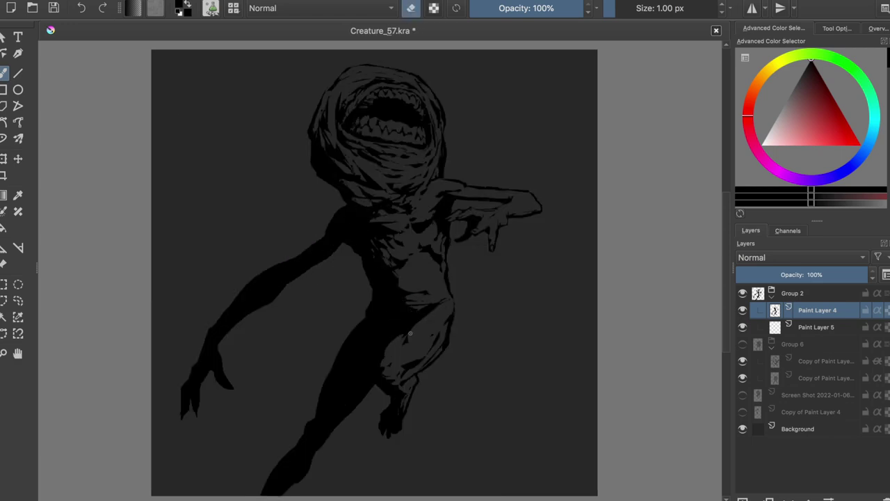
pyautogui.hotkey('ctrl', 'z')
pyautogui.moveTo(453, 319); pyautogui.dragTo(447, 322)
pyautogui.press('m')
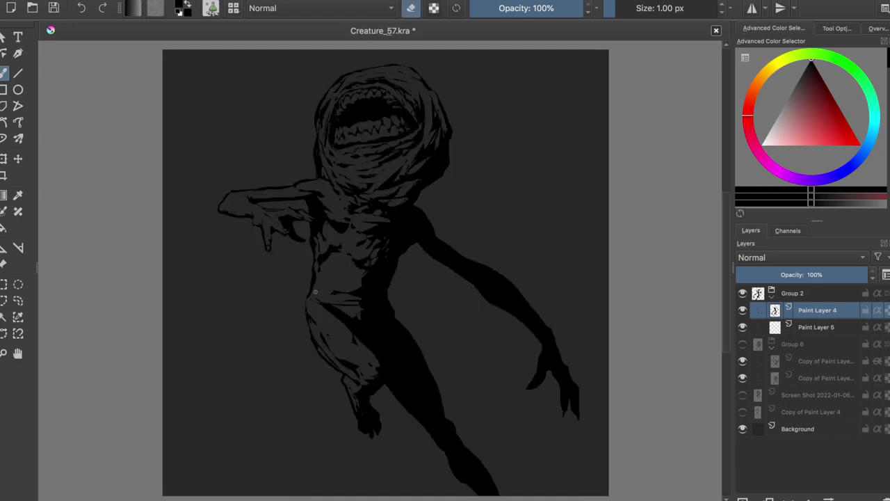
pyautogui.press('e')
pyautogui.hotkey('ctrl', 'z')
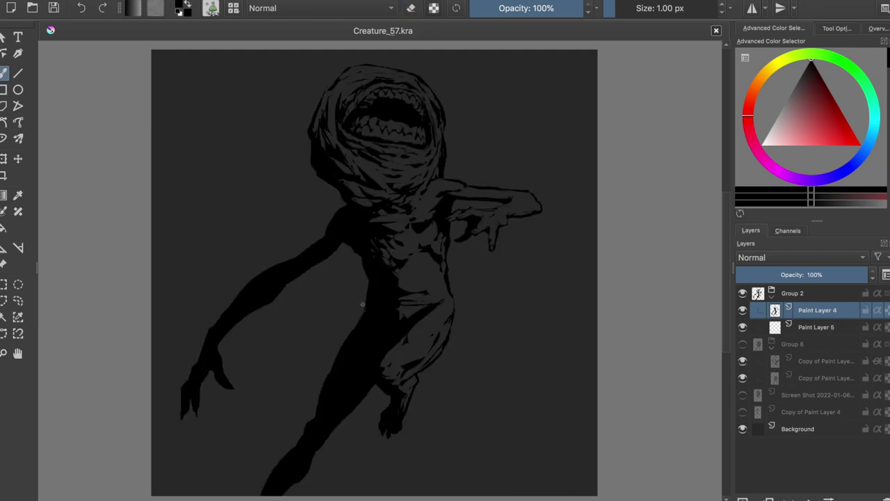
# - Add dark strokes near the neck and across the waist, plus hatching over the abdomen
pyautogui.moveTo(368, 209); pyautogui.dragTo(351, 196)
pyautogui.press('m')
pyautogui.moveTo(330, 284); pyautogui.dragTo(356, 288)
pyautogui.press('m')
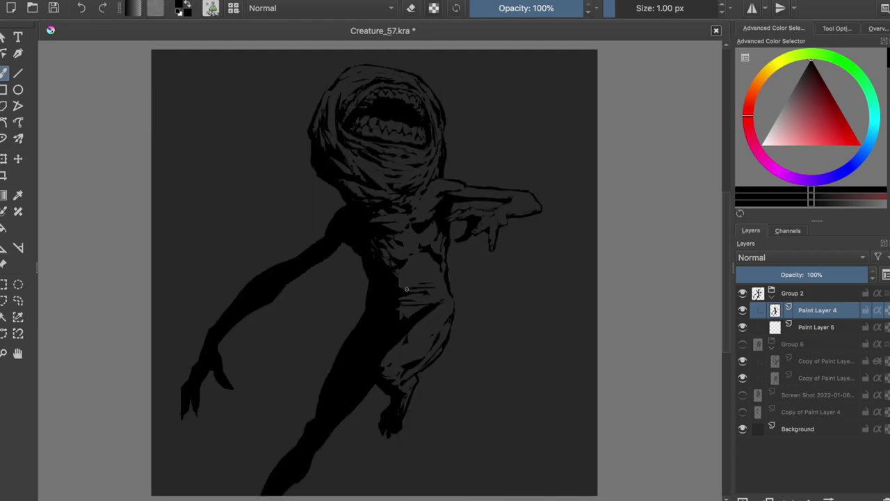
pyautogui.moveTo(422, 293); pyautogui.dragTo(418, 304)
pyautogui.moveTo(426, 270); pyautogui.dragTo(400, 287)
# - Repaint the down-left hand with a longer clawed finger and save Creature_57.kra
pyautogui.press('m')
pyautogui.press('e')
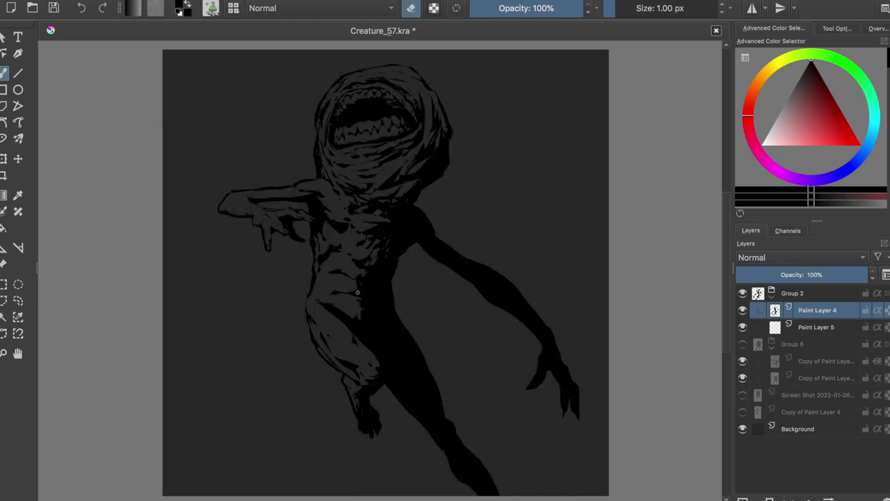
pyautogui.press('e')
pyautogui.press('m')
pyautogui.press('e')
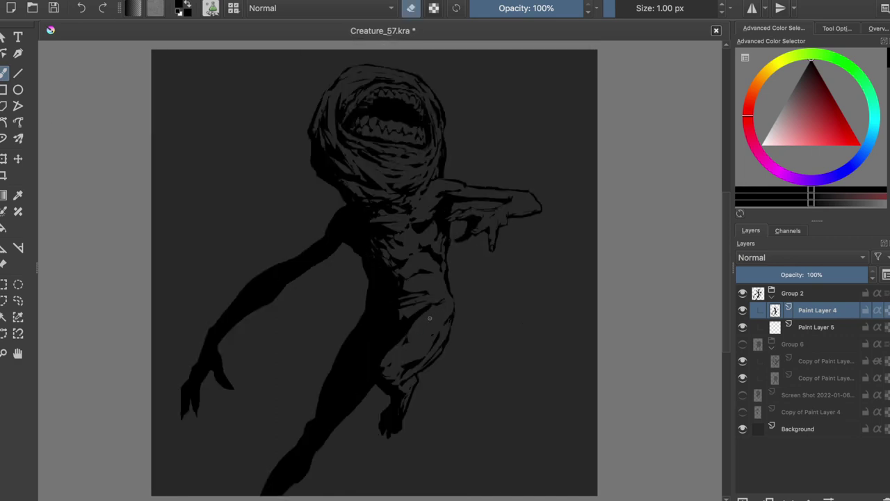
pyautogui.press('m')
pyautogui.press('e')
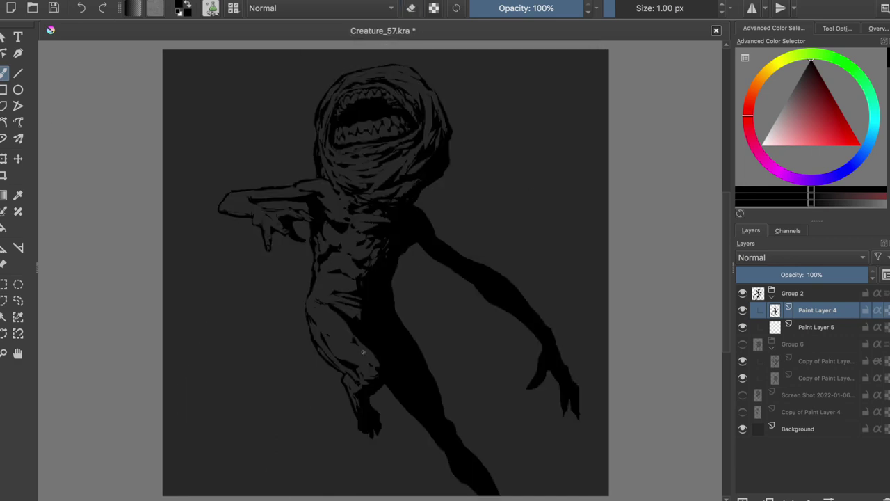
pyautogui.press('m')
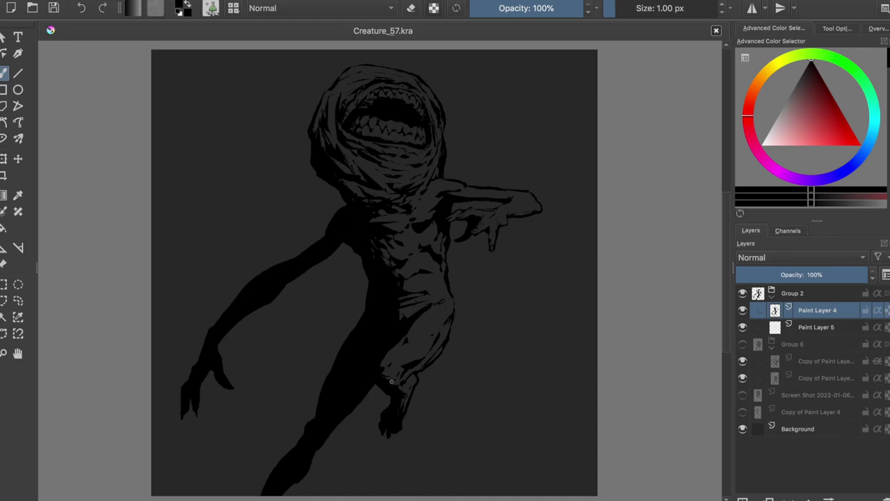
pyautogui.hotkey('ctrl', 's')
pyautogui.moveTo(188, 362)
pyautogui.mouseDown()
pyautogui.moveTo(182, 417)
pyautogui.moveTo(192, 374)
pyautogui.moveTo(164, 398)
pyautogui.moveTo(182, 407)
pyautogui.mouseUp()
pyautogui.press('e')
pyautogui.press('e')
pyautogui.hotkey('ctrl', 's')
# - Lasso the arm and transform it up and to the left, then save
pyautogui.press('m')
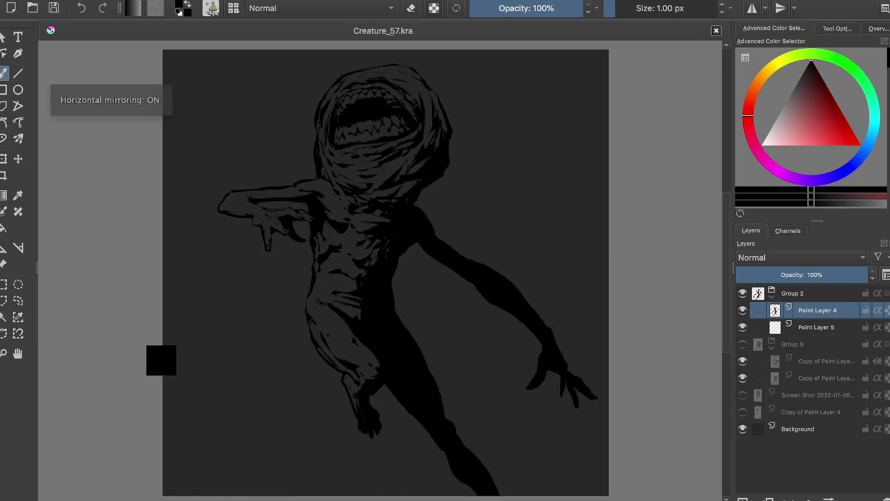
pyautogui.click(18, 300)
pyautogui.moveTo(543, 278); pyautogui.dragTo(563, 293)
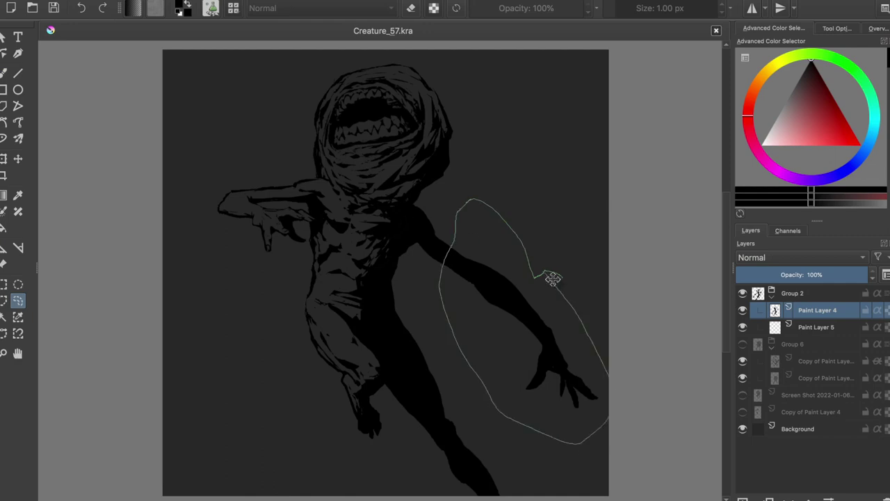
pyautogui.hotkey('ctrl', 't')
pyautogui.moveTo(582, 389); pyautogui.dragTo(536, 272)
pyautogui.press('Return')
pyautogui.press('m')
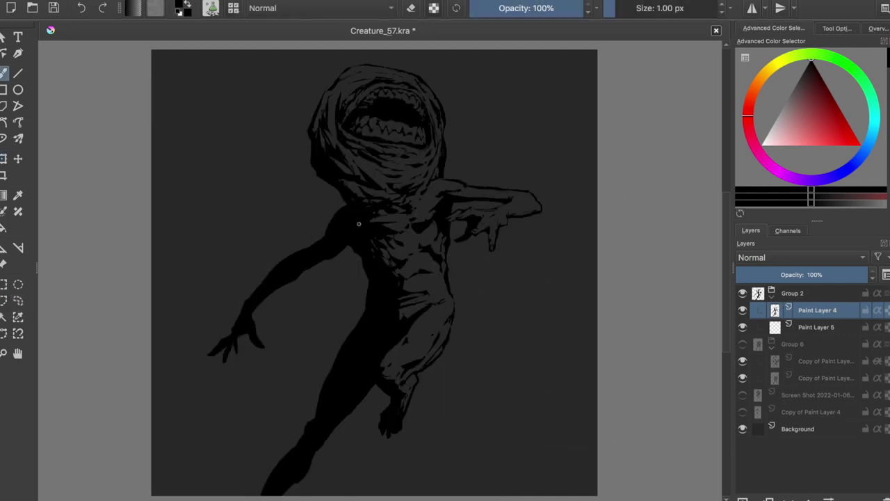
pyautogui.hotkey('ctrl', 's')
# - Erase a small mark near the hand, check the mirrored view, and save
pyautogui.press('e')
pyautogui.click(260, 328)
pyautogui.press('e')
pyautogui.press('m')
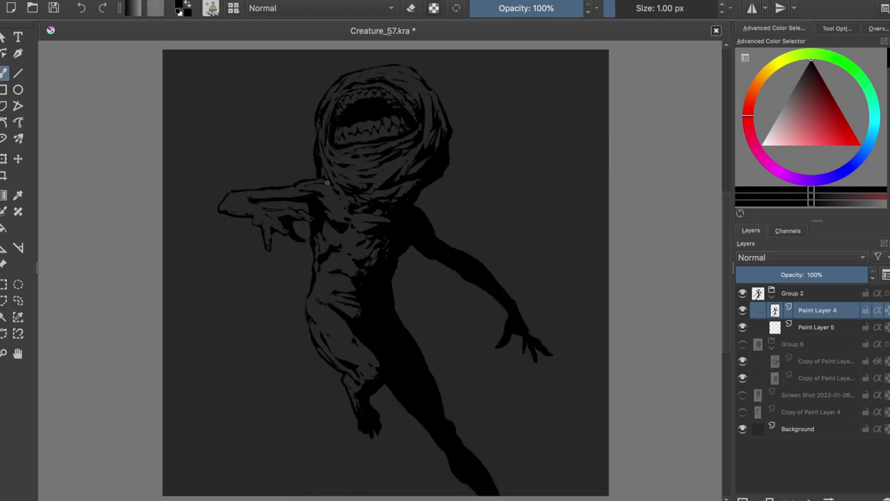
pyautogui.press('m')
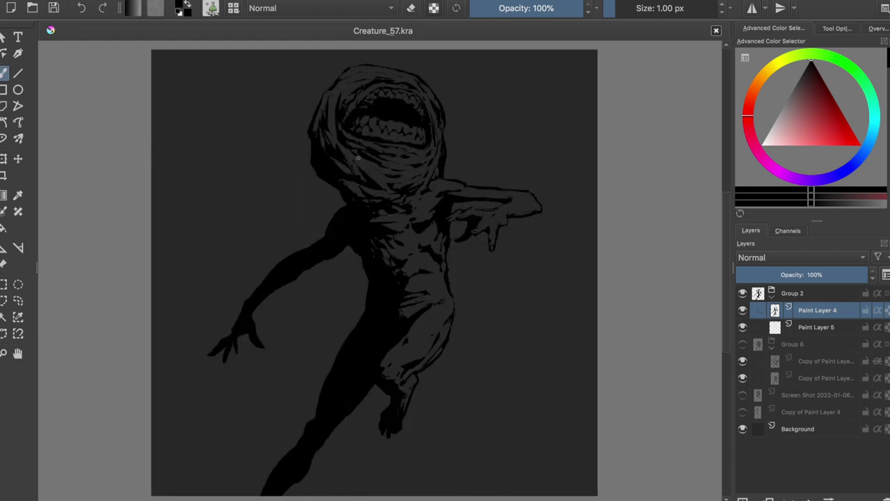
pyautogui.hotkey('ctrl', 's')
# - Select the leg area, commit a transform on it, deselect, and save
pyautogui.moveTo(232, 483)
pyautogui.mouseDown()
pyautogui.moveTo(354, 441)
pyautogui.moveTo(295, 467)
pyautogui.moveTo(350, 348)
pyautogui.mouseUp()
pyautogui.hotkey('ctrl', 't')
pyautogui.press('Return')
pyautogui.hotkey('ctrl', 'shift', 'a')
pyautogui.press('b')
pyautogui.press('e')
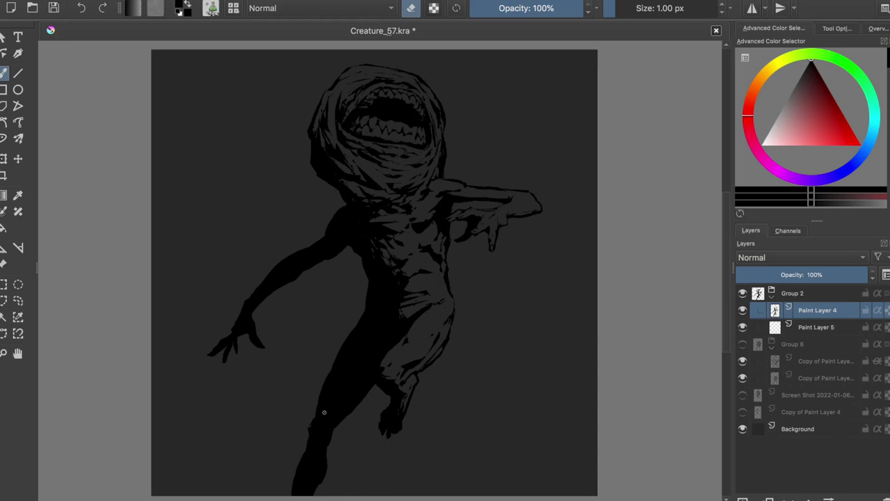
pyautogui.press('e')
pyautogui.press('m')
pyautogui.hotkey('ctrl', 's')
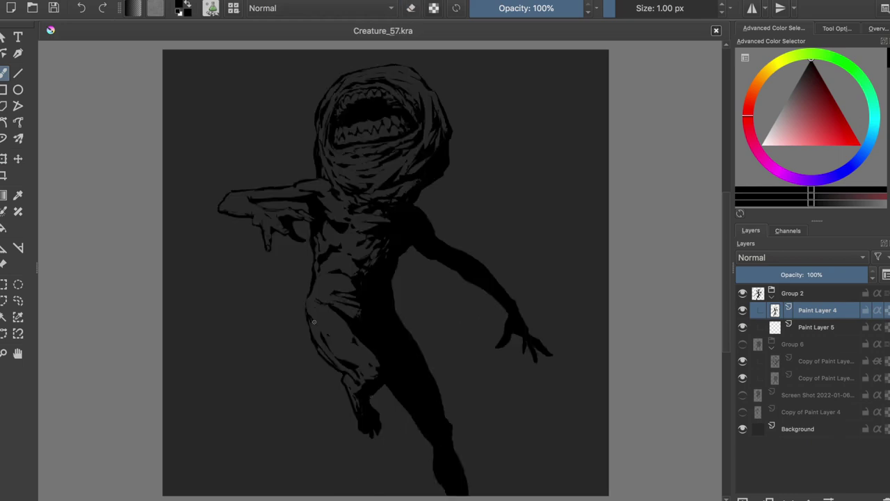
# - Switch from Paint Layer 5 back to Paint Layer 4 and return to the brush
pyautogui.click(770, 330)
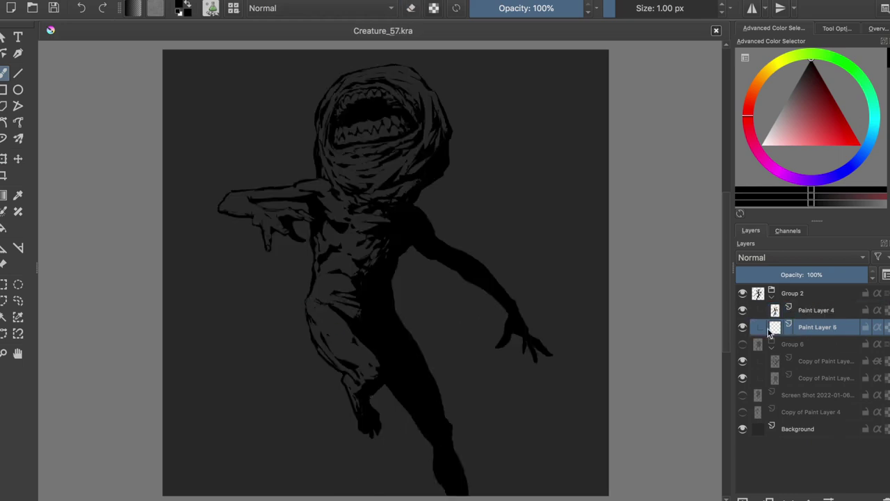
pyautogui.click(4, 321)
pyautogui.click(255, 318)
pyautogui.click(817, 310)
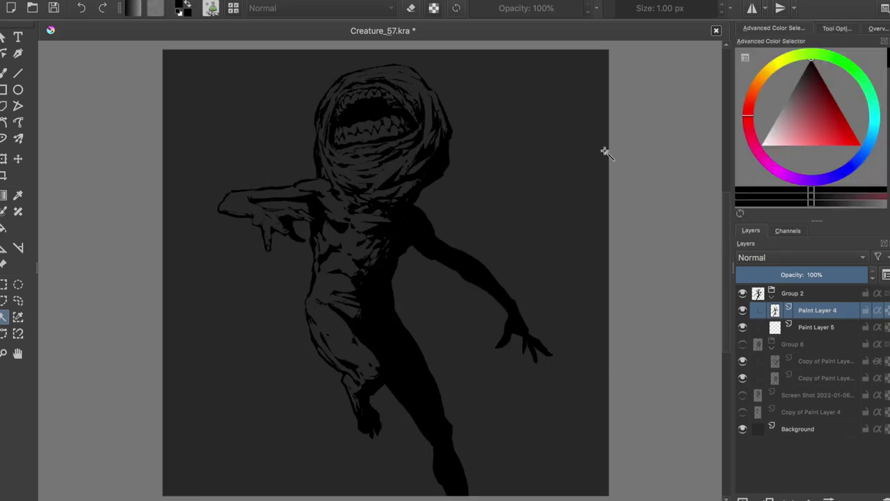
pyautogui.press('b')
pyautogui.scroll(5, 510, 180)
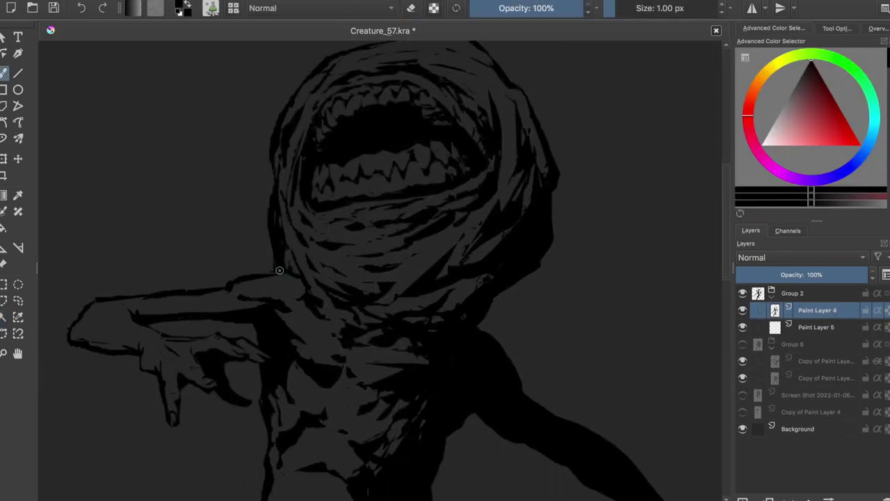
pyautogui.scroll(-3, 285, 269)
# - Erase stray dark outline on the raised arm, save, and select the whole creature silhouette
pyautogui.press('e')
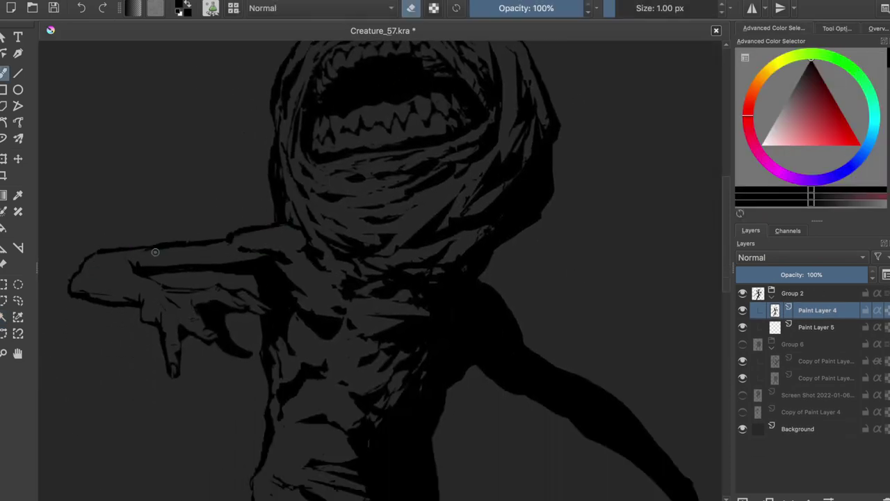
pyautogui.moveTo(147, 242); pyautogui.dragTo(185, 242)
pyautogui.hotkey('ctrl', 's')
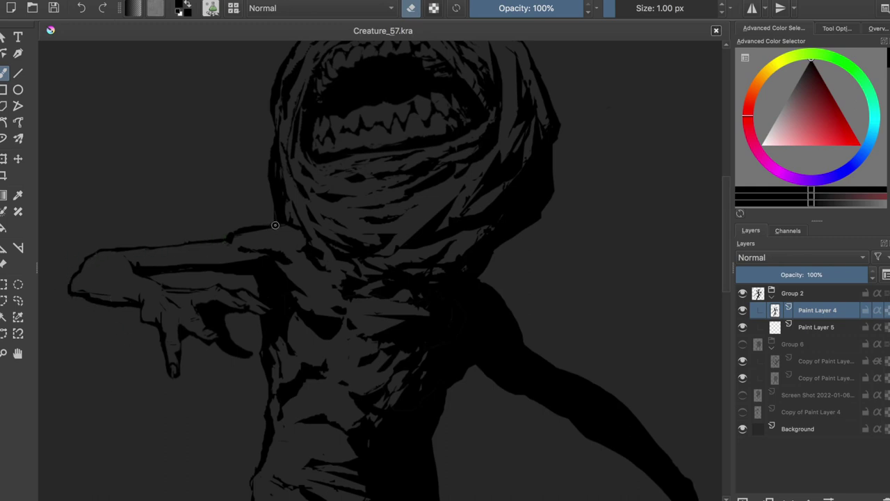
pyautogui.press('e')
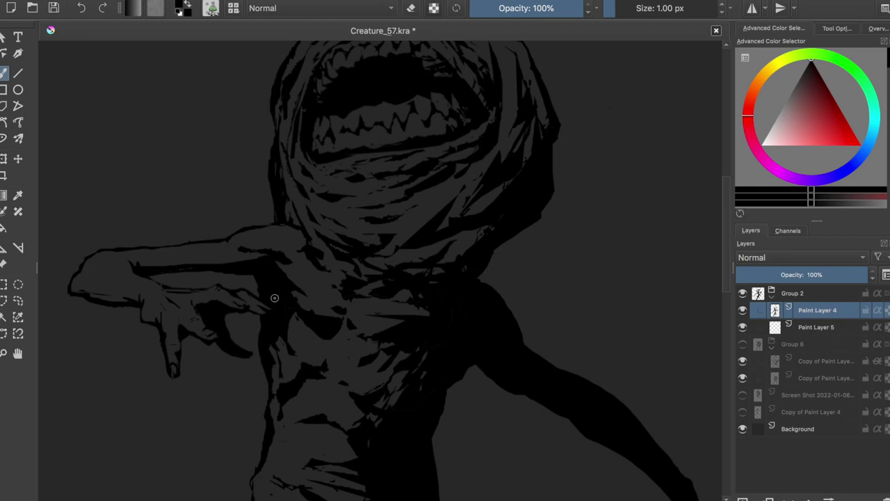
pyautogui.press('-')
pyautogui.press('-')
pyautogui.keyDown('ctrl'); pyautogui.click(775, 310); pyautogui.keyUp('ctrl')
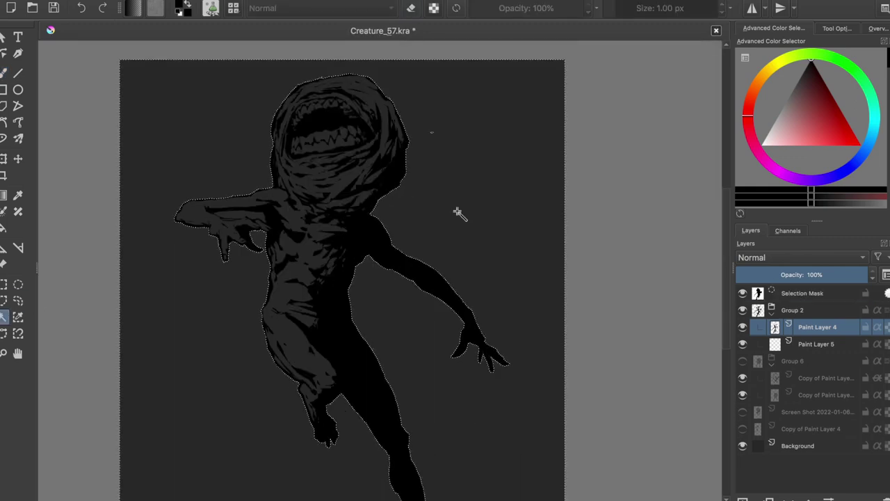
# - Fill the creature silhouette on Paint Layer 5, clear the selection and save
pyautogui.click(817, 327)
pyautogui.click(807, 63)
pyautogui.hotkey('shift', 'BackSpace')
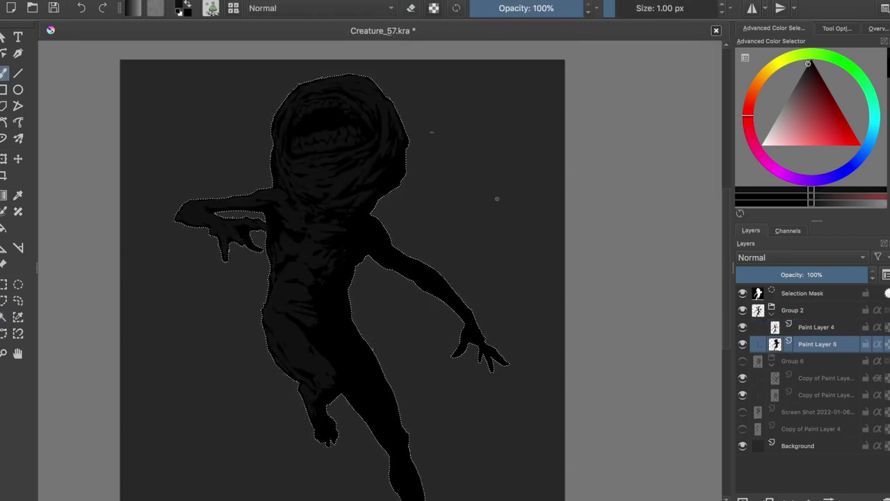
pyautogui.hotkey('ctrl', 'shift', 'a')
pyautogui.press('e')
pyautogui.press('m')
pyautogui.hotkey('ctrl', 's')
# - Raise the figure's lightness with the HSV/HSL Adjustment filter and save
pyautogui.click(798, 431)
pyautogui.hotkey('ctrl', 'u')
pyautogui.press('Return')
pyautogui.hotkey('ctrl', 'u')
pyautogui.moveTo(755, 233); pyautogui.dragTo(738, 237)
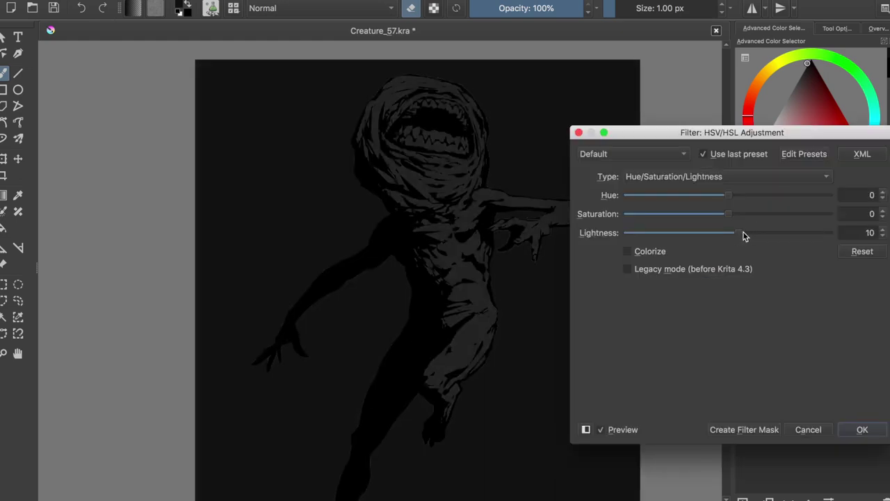
pyautogui.press('Return')
pyautogui.hotkey('ctrl', 's')
# - Check the lightened figure by mirroring the view and toggling Paint Layer 5's visibility
pyautogui.press('2')
pyautogui.press('e')
pyautogui.press('pageup')
pyautogui.hotkey('ctrl', 'u')
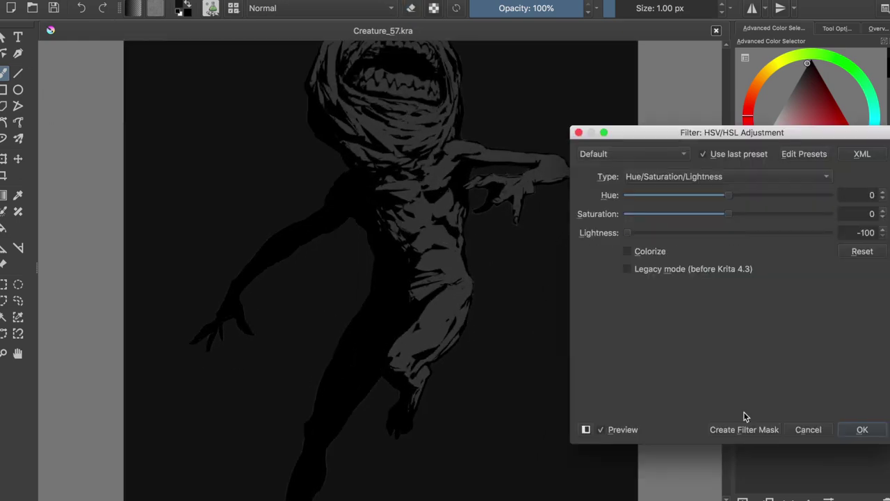
pyautogui.click(811, 429)
pyautogui.press('2')
pyautogui.press('m')
pyautogui.press('m')
pyautogui.click(750, 324)
pyautogui.click(751, 324)
# - Select the figure silhouette from Paint Layer 4 and hide that layer
pyautogui.click(778, 313)
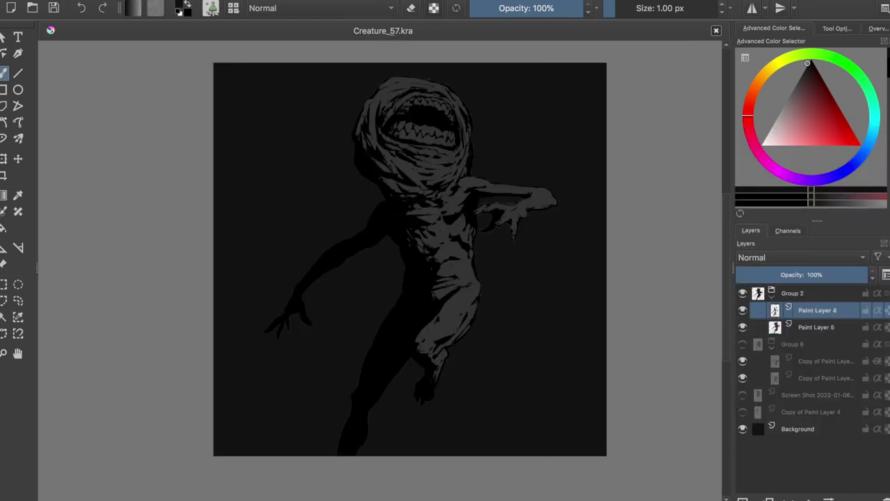
pyautogui.hotkey('ctrl', 'shift', 'a')
pyautogui.press('e')
pyautogui.click(4, 316)
pyautogui.click(423, 364)
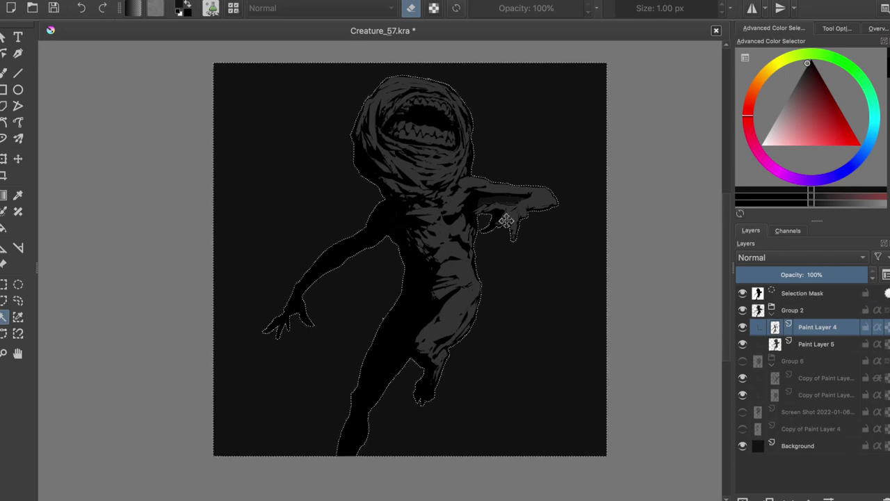
# - Scroll through the layer stack to review the layers
pyautogui.scroll(5, 526, 234)
pyautogui.scroll(-2, 526, 234)
pyautogui.click(743, 327)
pyautogui.scroll(-3, 703, 338)
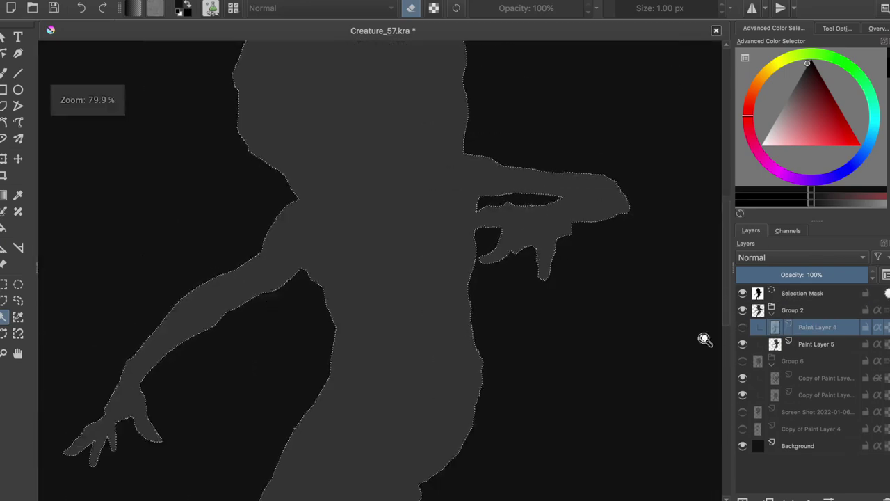
pyautogui.scroll(-2, 704, 338)
pyautogui.scroll(-1, 535, 265)
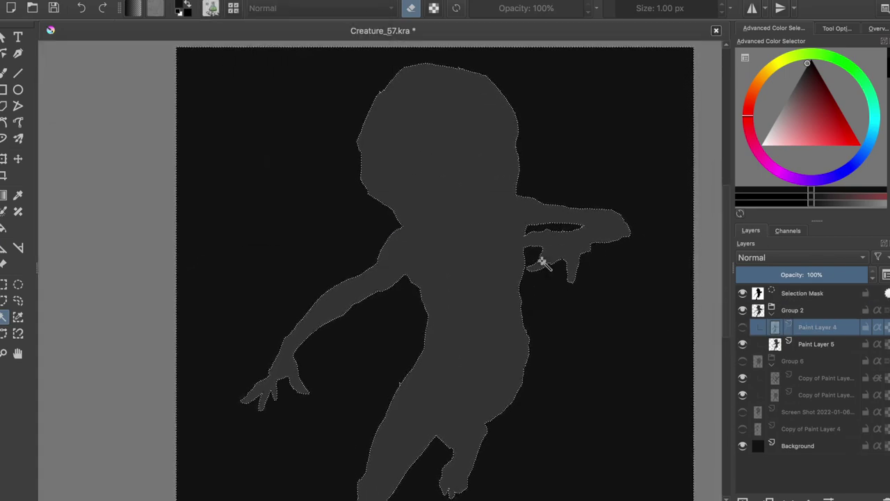
pyautogui.scroll(-3, 549, 299)
# - Return to the brush on Paint Layer 5 and invert the selection
pyautogui.press('b')
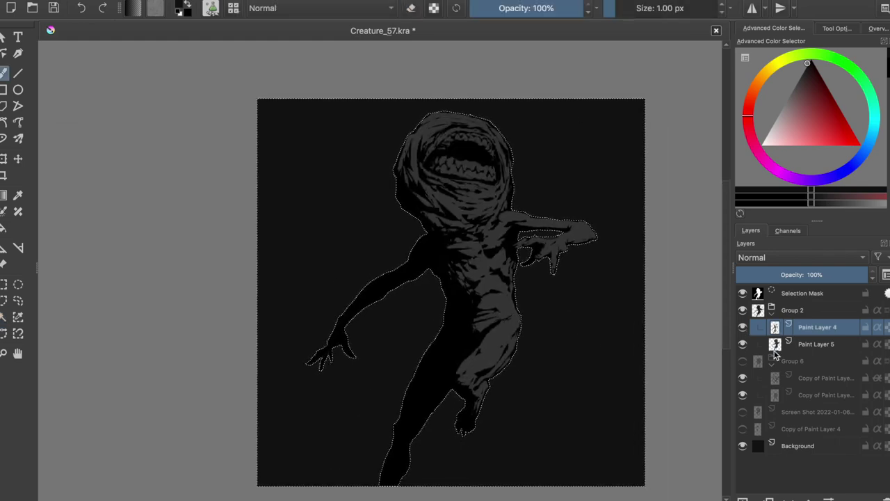
pyautogui.press('pagedown')
pyautogui.hotkey('ctrl', 'shift', 'i')
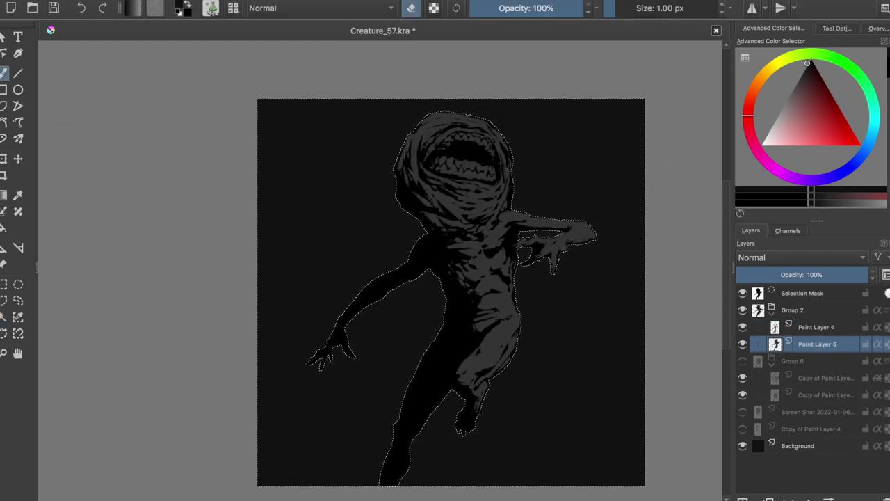
pyautogui.scroll(3, 429, 227)
pyautogui.scroll(-2, 429, 227)
# - Rename the new layer to 'Rim' and choose a pale rim-light colour
pyautogui.doubleClick(806, 310)
pyautogui.write('Rim')
pyautogui.press('Return')
pyautogui.click(777, 117)
# - Paint pale rim-light strokes along the head's left and lower-left edges
pyautogui.moveTo(354, 175); pyautogui.dragTo(366, 203)
pyautogui.moveTo(352, 156); pyautogui.dragTo(357, 175)
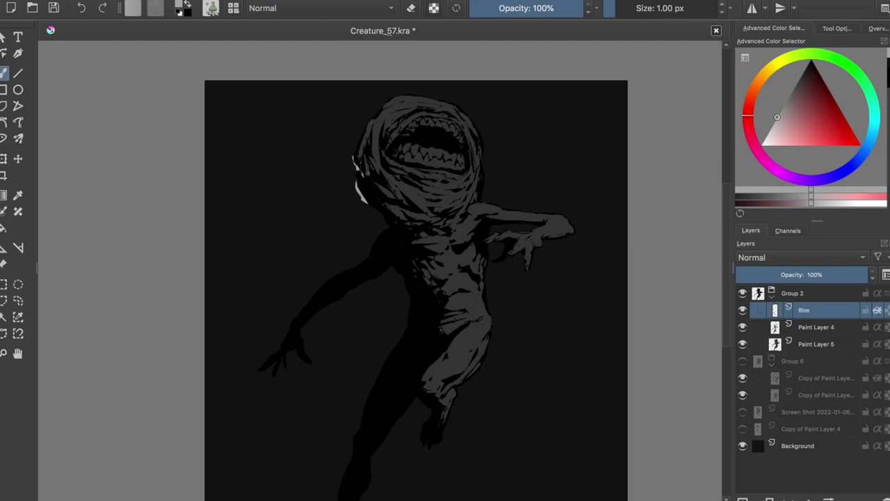
pyautogui.moveTo(379, 208); pyautogui.dragTo(388, 222)
pyautogui.press('e')
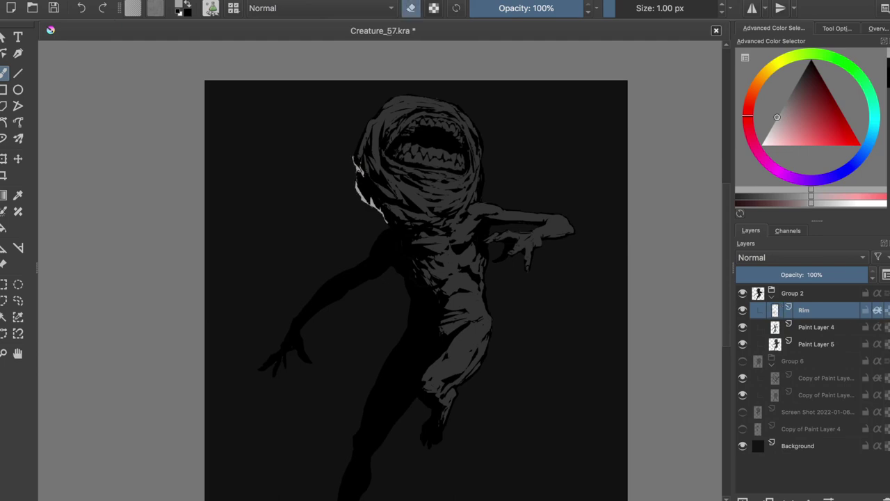
pyautogui.press('e')
pyautogui.press('e')
pyautogui.press('e')
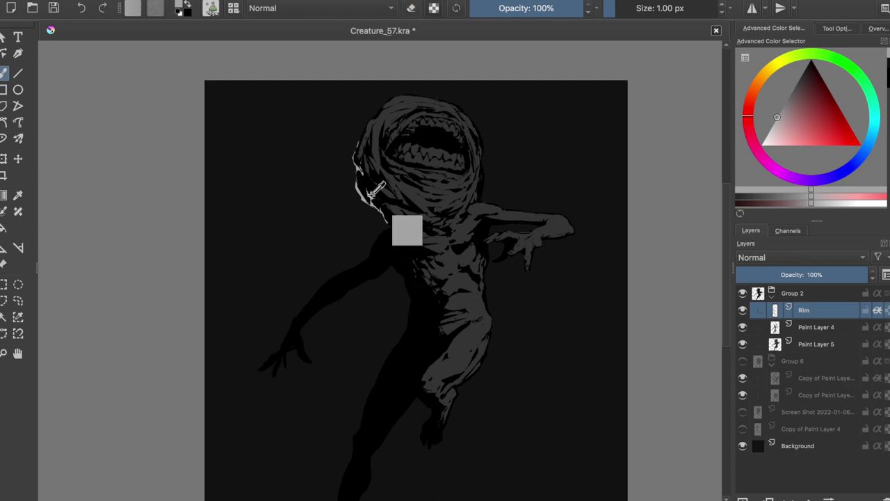
pyautogui.press('e')
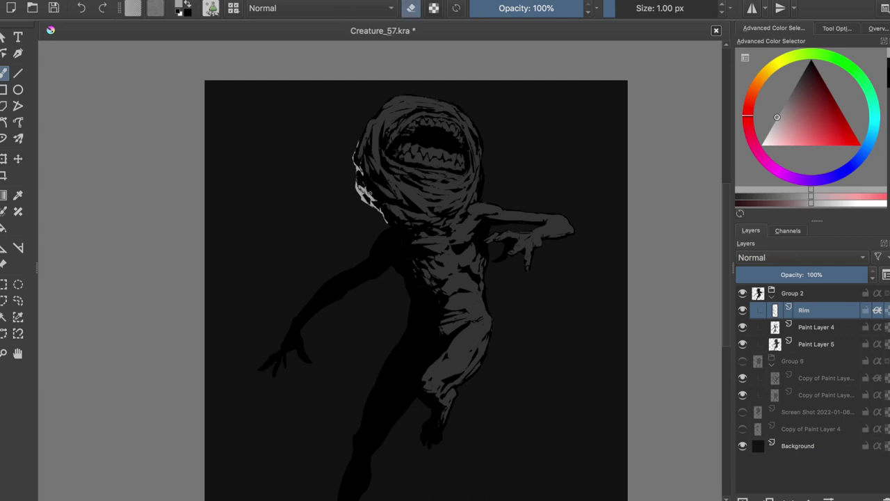
pyautogui.press('e')
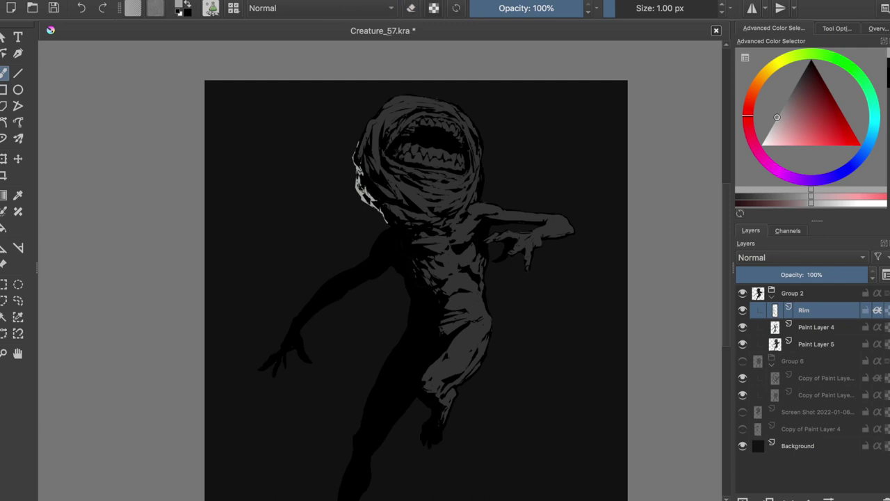
pyautogui.press('m')
pyautogui.press('m')
# - Add a small dab and a thin rim-light stroke near the head
pyautogui.scroll(2, 362, 154)
pyautogui.click(401, 197)
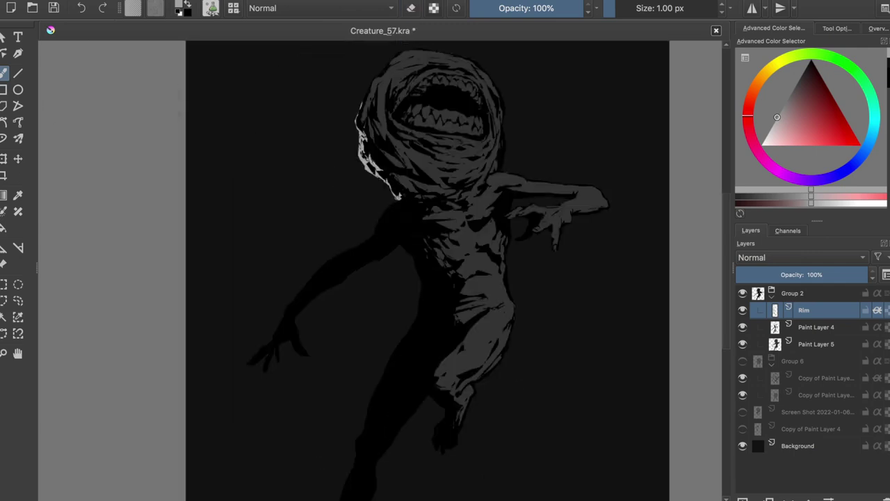
pyautogui.press('e')
pyautogui.press('e')
pyautogui.moveTo(384, 214); pyautogui.dragTo(310, 279)
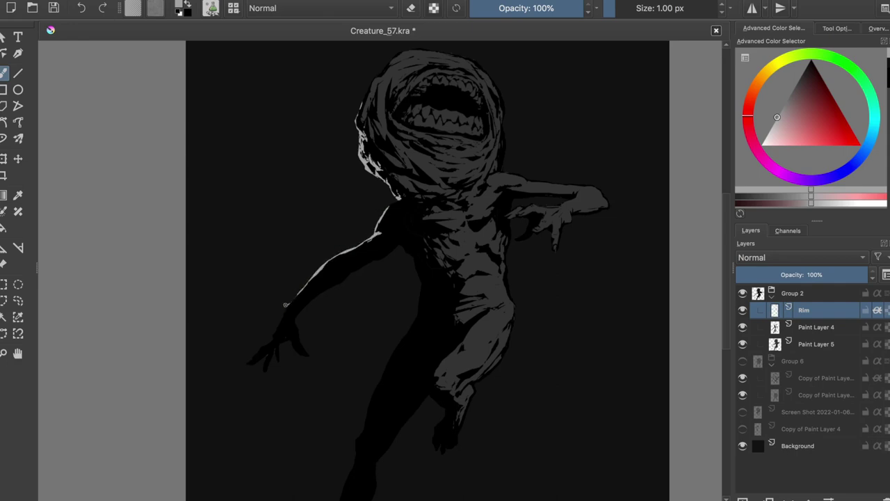
pyautogui.press('e')
# - Paint rim light along the left forearm edge and onto the hand
pyautogui.press('e')
pyautogui.moveTo(276, 333)
pyautogui.mouseDown()
pyautogui.moveTo(285, 306)
pyautogui.moveTo(249, 361)
pyautogui.mouseUp()
pyautogui.press('m')
pyautogui.press('e')
pyautogui.press('e')
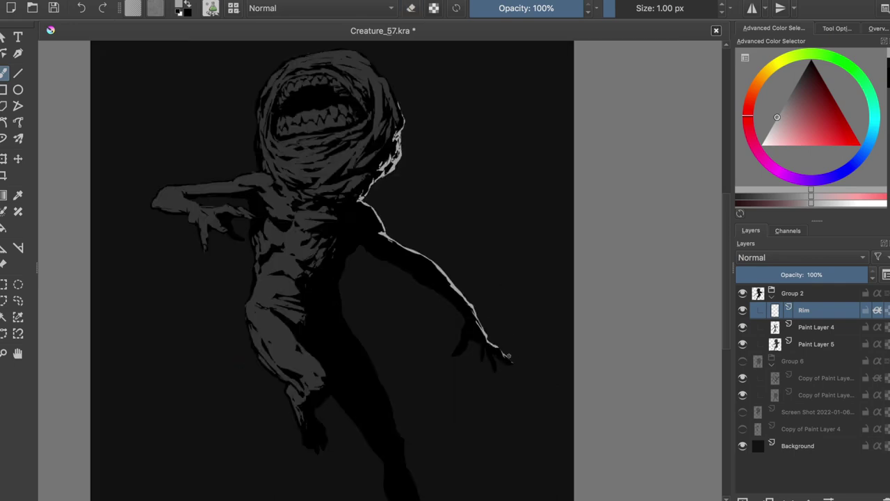
pyautogui.press('m')
pyautogui.press('e')
pyautogui.press('e')
pyautogui.hotkey('ctrl', 's')
pyautogui.moveTo(263, 354); pyautogui.dragTo(265, 358)
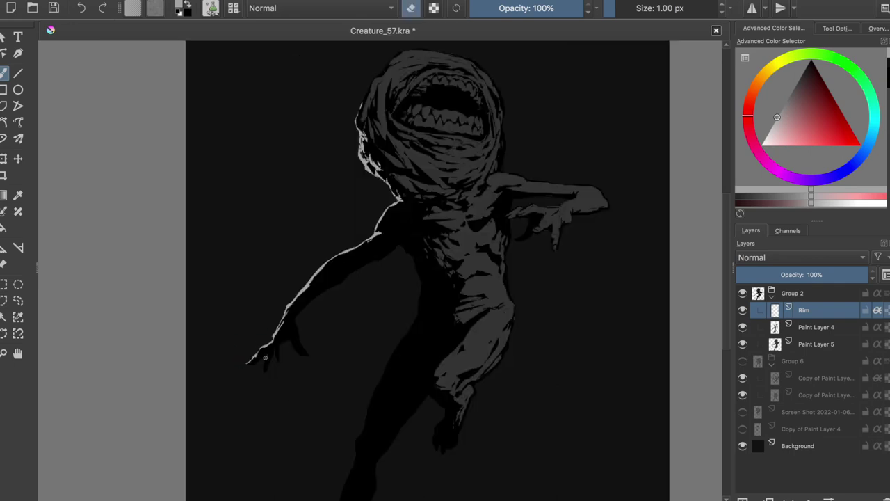
pyautogui.press('e')
pyautogui.press('e')
pyautogui.press('e')
pyautogui.press('e')
# - Trim the rim light along the arm with the eraser and save
pyautogui.press('m')
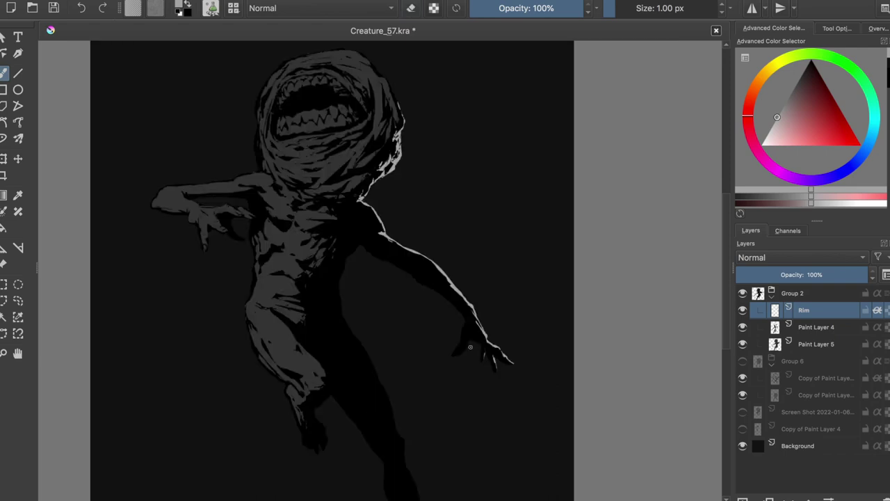
pyautogui.press('e')
pyautogui.press('m')
pyautogui.hotkey('ctrl', 's')
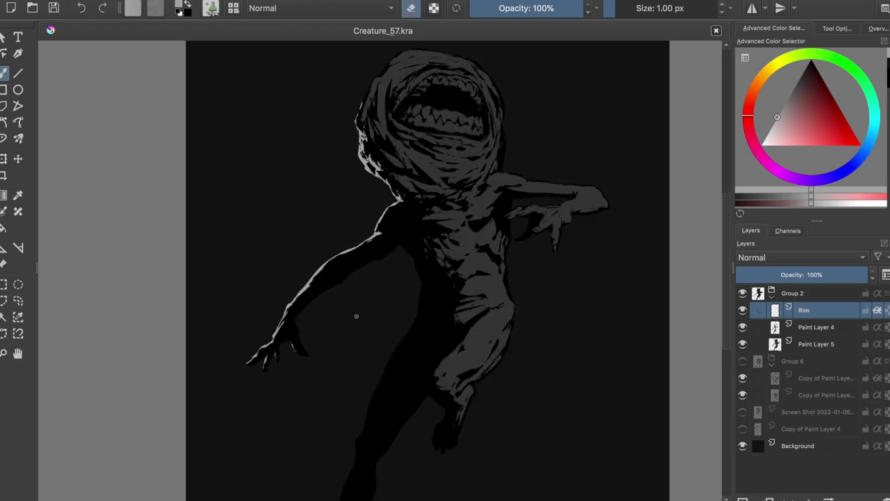
pyautogui.moveTo(383, 231); pyautogui.dragTo(367, 242)
pyautogui.press('+')
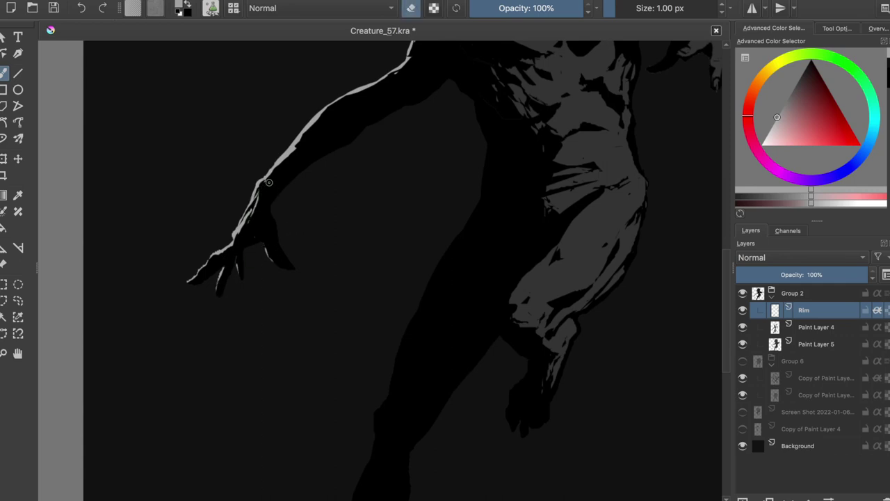
# - Paint pale grey rim strokes along the left forearm and hand edges, checking them mirrored
pyautogui.press('e')
pyautogui.moveTo(259, 197); pyautogui.dragTo(282, 159)
pyautogui.moveTo(196, 277); pyautogui.dragTo(220, 255)
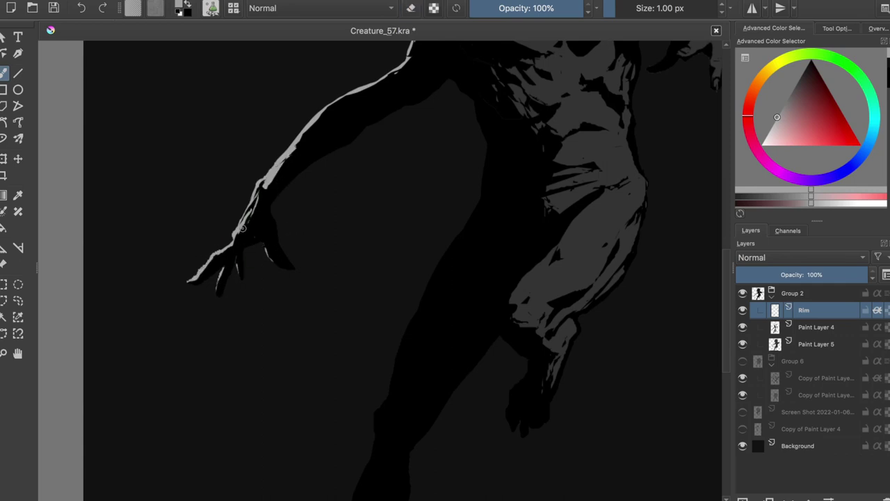
pyautogui.press('e')
pyautogui.press('m')
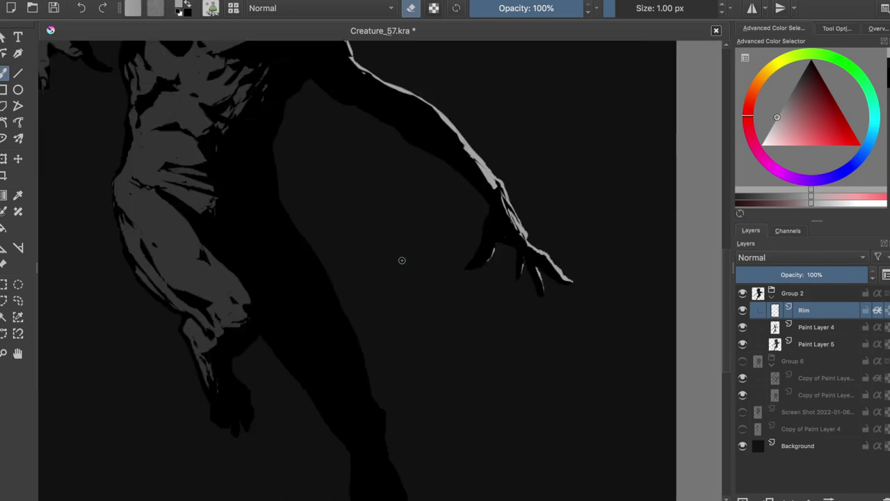
pyautogui.press('e')
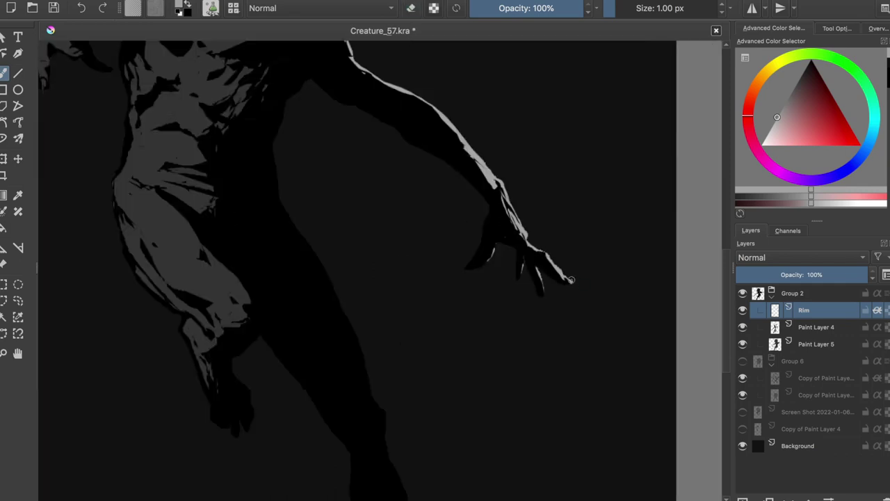
pyautogui.press('m')
# - Zoom in closely on the hand and select Paint Layer 5 for editing
pyautogui.press('e')
pyautogui.press('e')
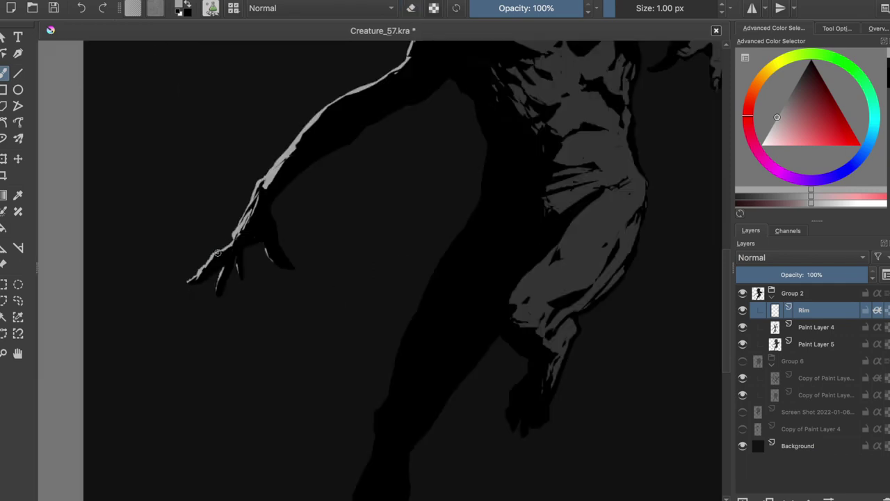
pyautogui.press('e')
pyautogui.scroll(-5, 230, 236)
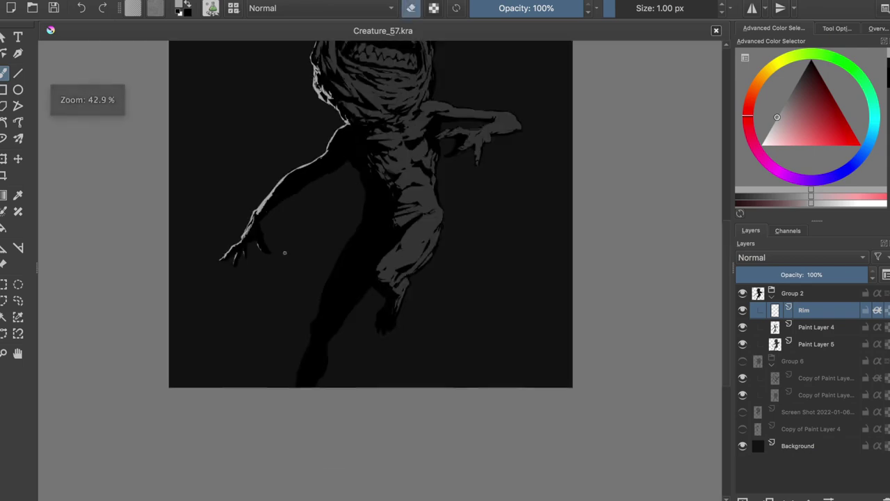
pyautogui.scroll(2, 261, 250)
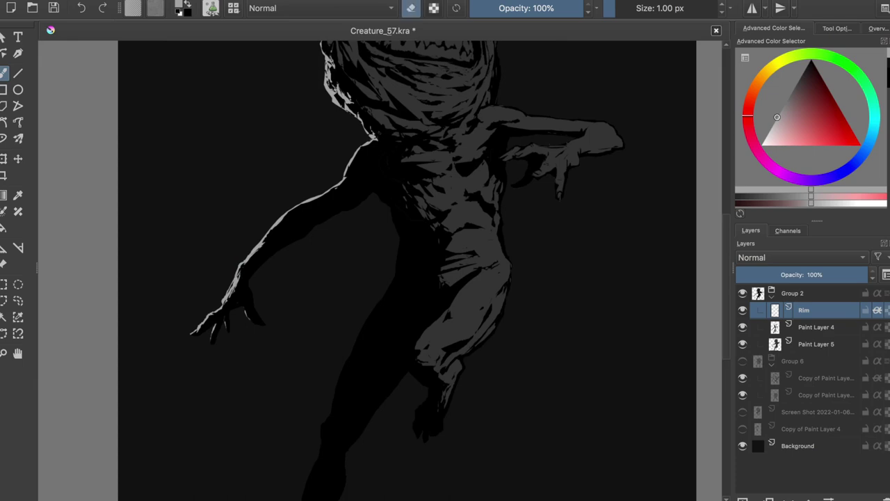
pyautogui.scroll(-2, 332, 258)
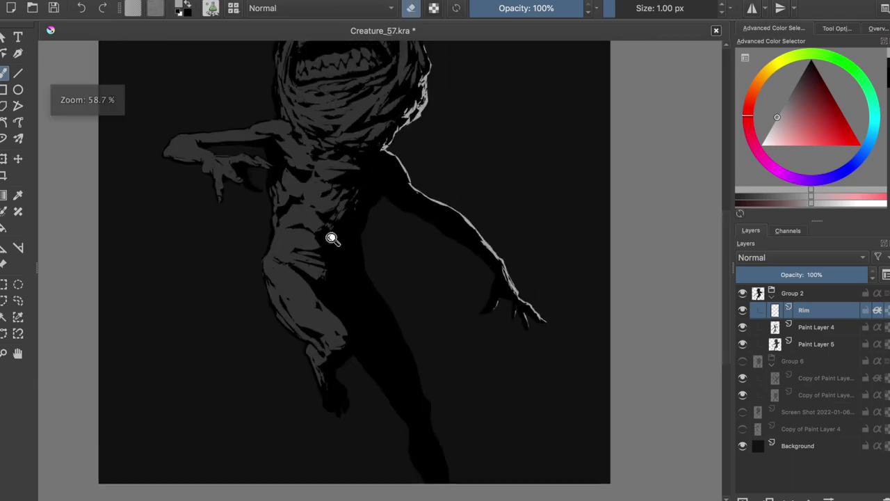
pyautogui.scroll(3, 332, 238)
pyautogui.press('e')
pyautogui.press('e')
pyautogui.press('m')
pyautogui.scroll(3, 317, 175)
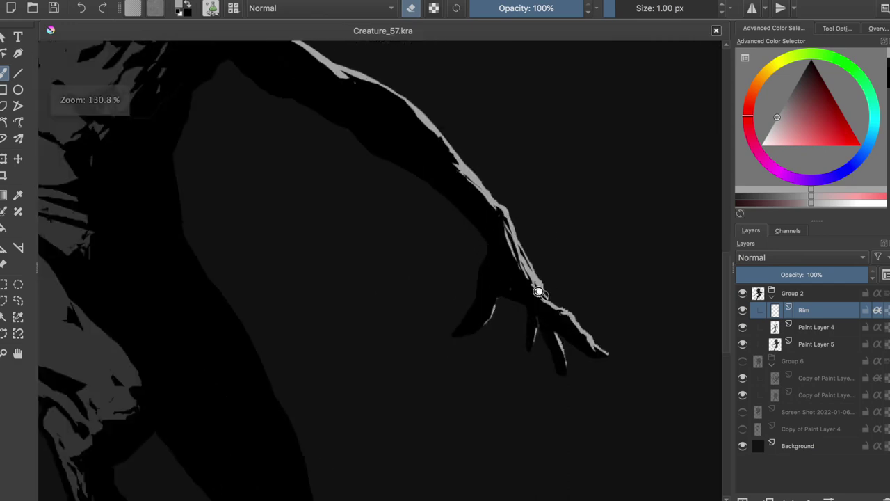
pyautogui.press('pagedown')
pyautogui.press('pagedown')
pyautogui.click(878, 327)
# - Shorten a fingertip of the dark hand on Paint Layer 5, pick black and save
pyautogui.moveTo(466, 320); pyautogui.dragTo(453, 336)
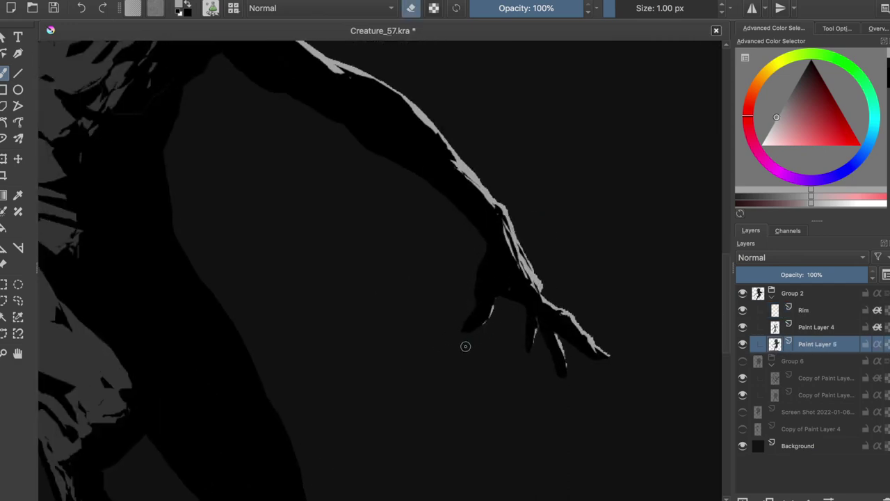
pyautogui.hotkey('ctrl', 's')
pyautogui.keyDown('ctrl'); pyautogui.click(464, 308); pyautogui.keyUp('ctrl')
pyautogui.press('e')
pyautogui.scroll(-5, 534, 336)
pyautogui.scroll(5, 533, 335)
# - Sample black from the hand silhouette on Paint Layer 4, then return to the Rim layer
pyautogui.click(807, 309)
pyautogui.scroll(-5, 564, 197)
pyautogui.press('e')
pyautogui.press('m')
pyautogui.scroll(5, 209, 264)
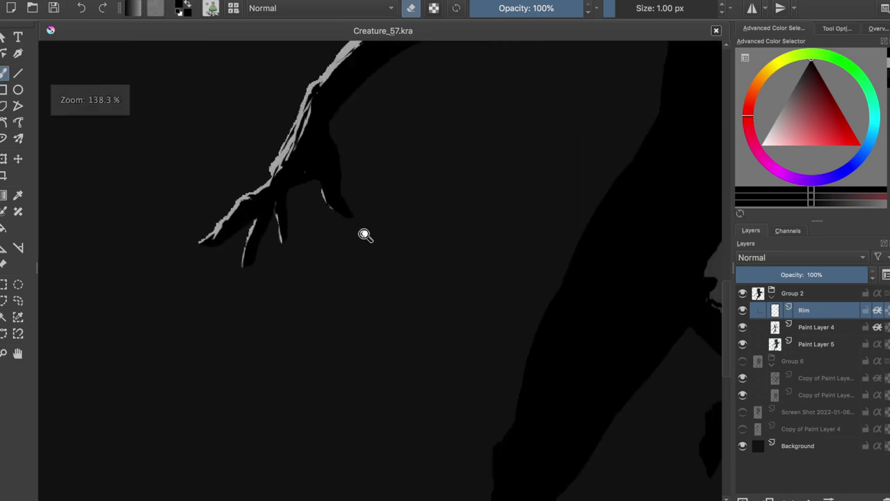
pyautogui.press('e')
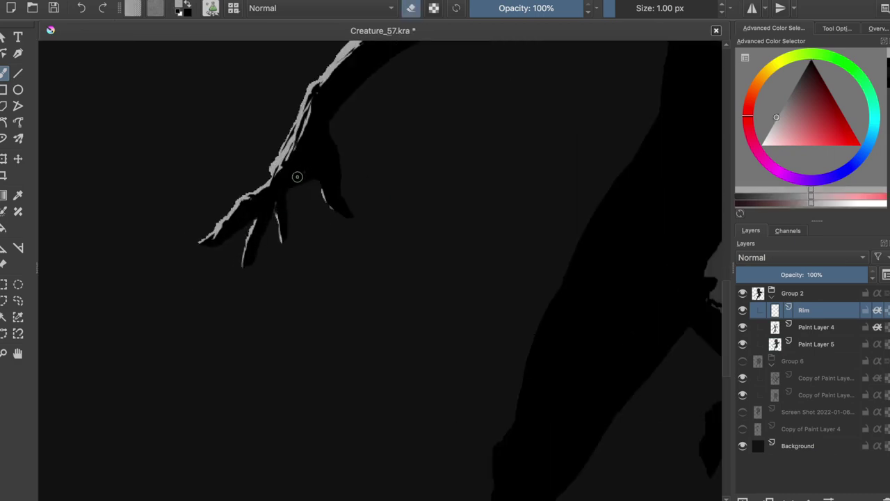
pyautogui.click(743, 310)
pyautogui.click(818, 327)
pyautogui.keyDown('ctrl'); pyautogui.click(299, 229); pyautogui.keyUp('ctrl')
pyautogui.click(743, 309)
pyautogui.click(807, 309)
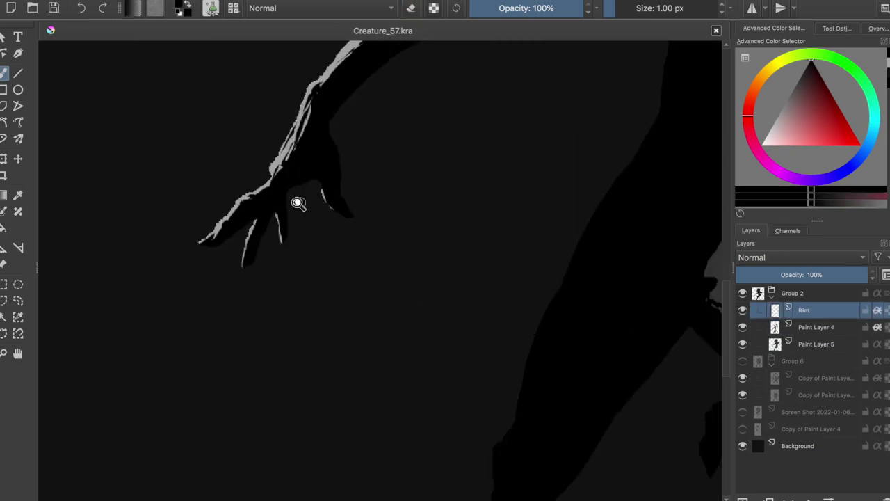
# - Erase part of the rim light along the forearm edge
pyautogui.scroll(-5, 302, 199)
pyautogui.scroll(5, 265, 265)
pyautogui.press('e')
pyautogui.moveTo(265, 265); pyautogui.dragTo(261, 268)
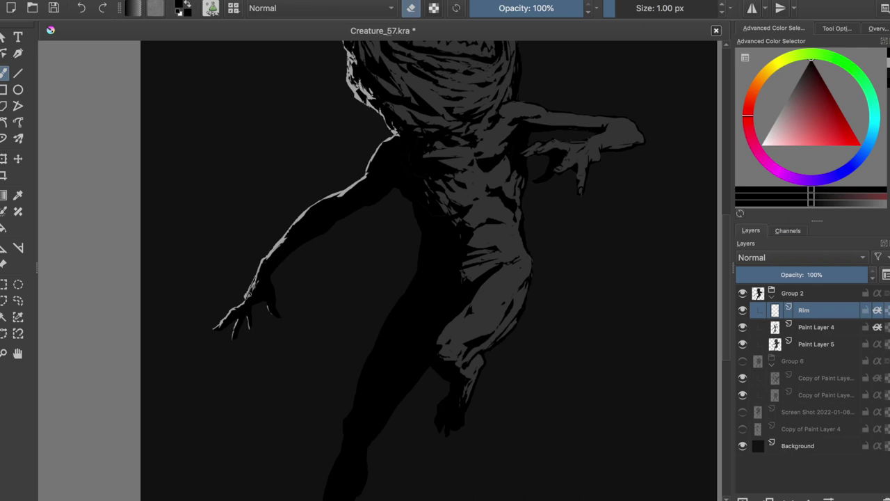
# - Pick the pale rim grey, paint a rim stroke along the wrist edge and save
pyautogui.press('e')
pyautogui.keyDown('ctrl'); pyautogui.click(256, 280); pyautogui.keyUp('ctrl')
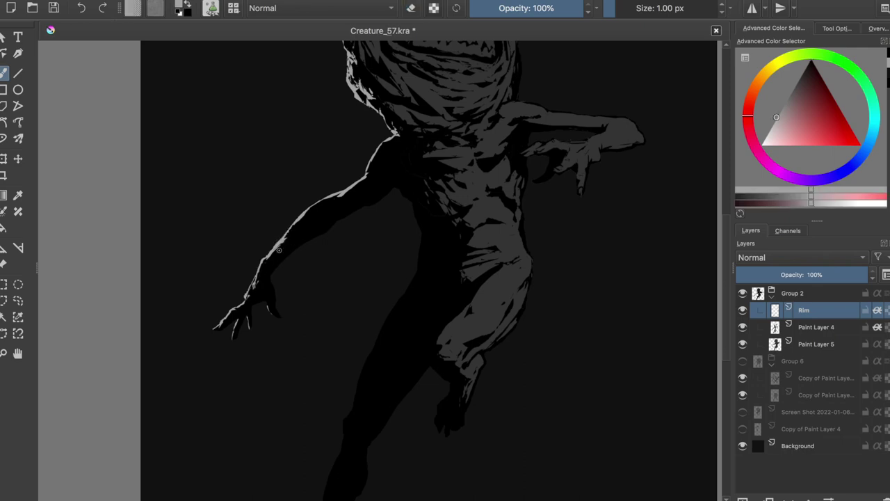
pyautogui.press('m')
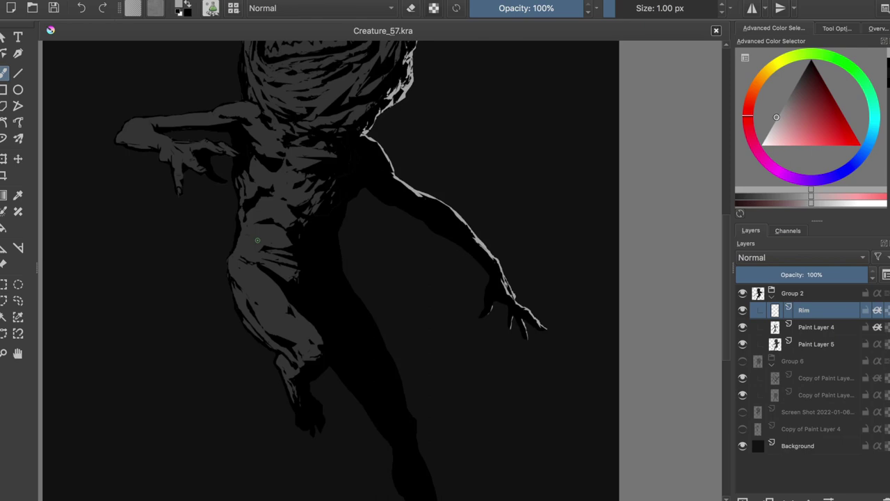
pyautogui.moveTo(499, 285); pyautogui.dragTo(502, 298)
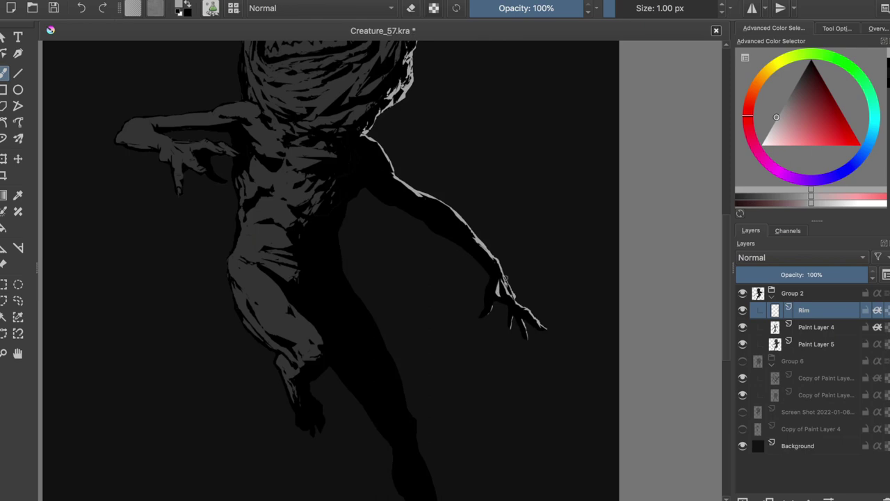
pyautogui.press('m')
pyautogui.press('e')
pyautogui.hotkey('ctrl', 's')
pyautogui.press('e')
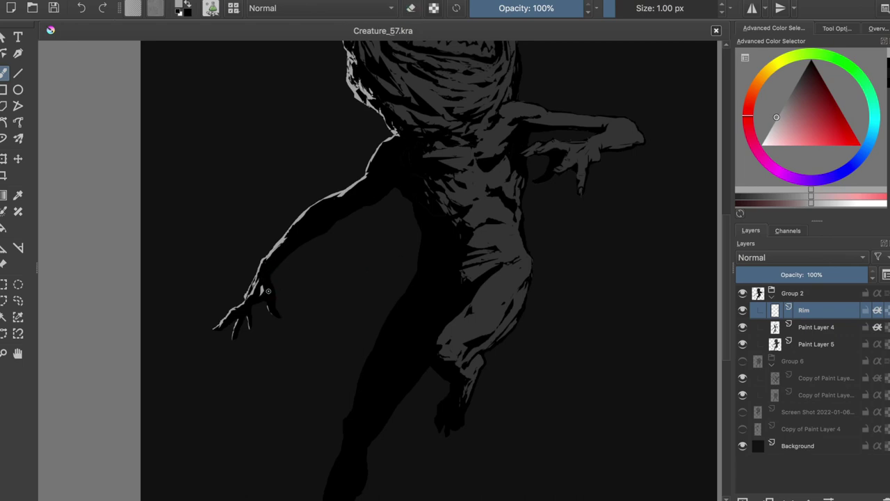
# - Dab a touch of rim light near the hand and trim the highlight on a finger
pyautogui.click(264, 295)
pyautogui.scroll(2, 268, 302)
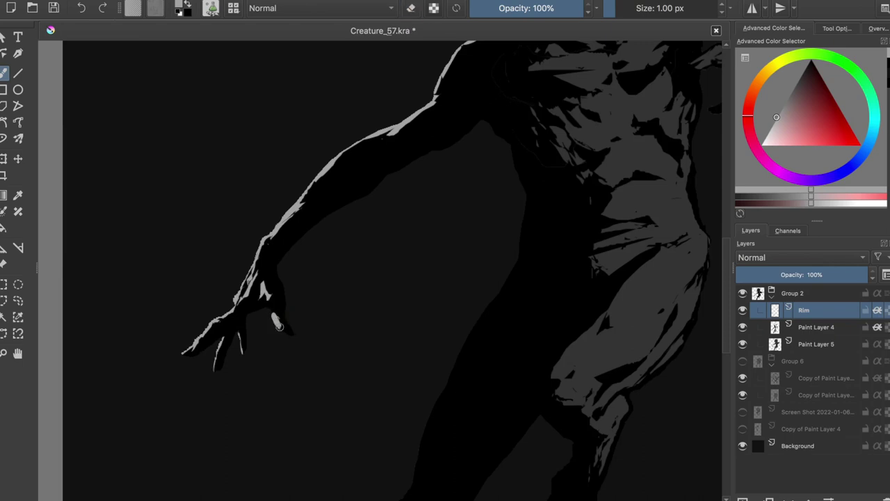
pyautogui.press('m')
pyautogui.press('e')
pyautogui.moveTo(489, 313); pyautogui.dragTo(480, 325)
pyautogui.press('e')
pyautogui.scroll(-5, 505, 274)
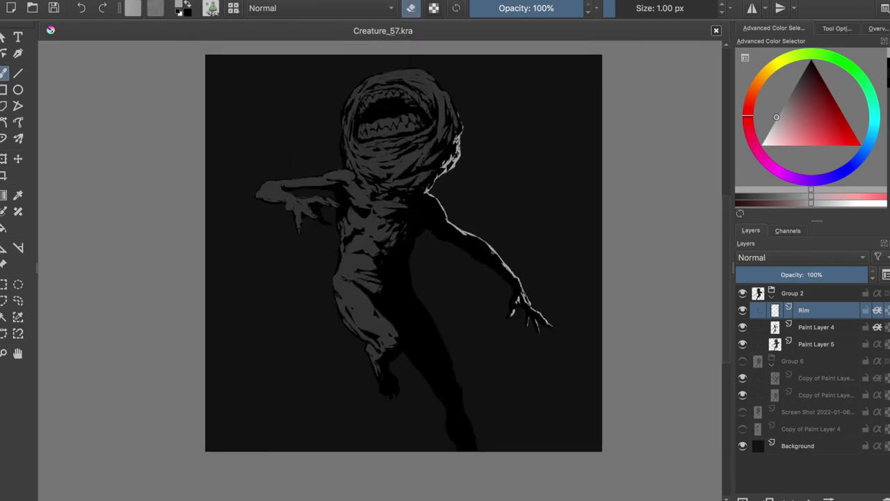
pyautogui.scroll(4, 531, 323)
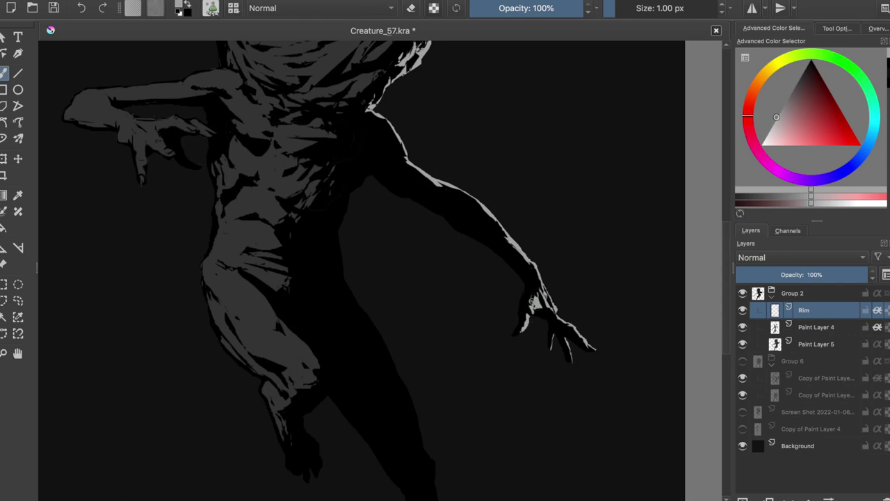
# - Paint more rim light along the wrist, hand and upper arm edges, and save
pyautogui.press('m')
pyautogui.press('e')
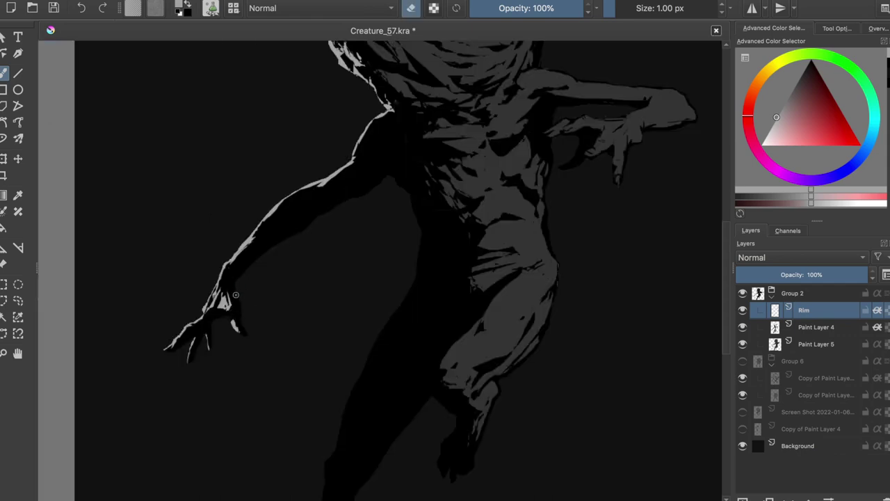
pyautogui.press('e')
pyautogui.press('e')
pyautogui.press('e')
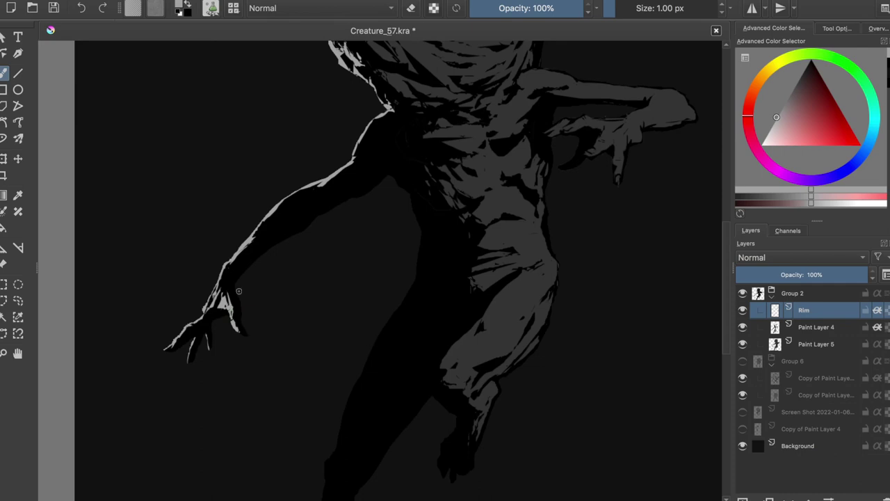
pyautogui.moveTo(537, 280); pyautogui.dragTo(550, 313)
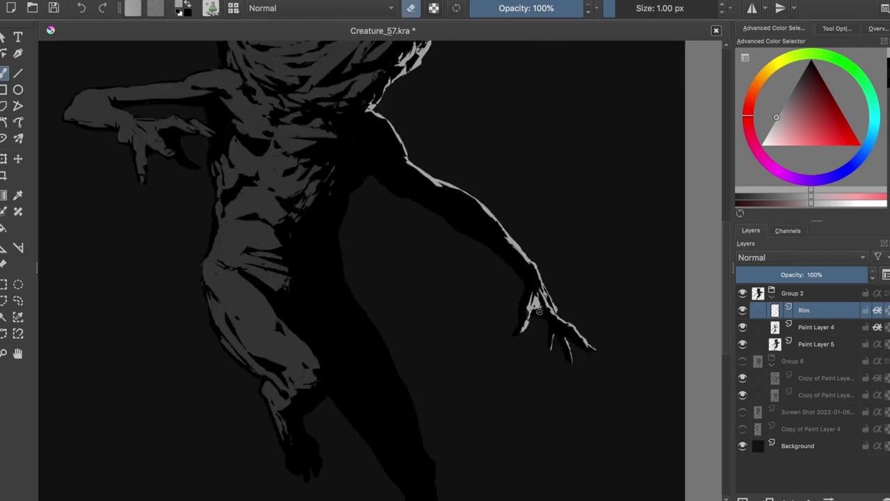
pyautogui.moveTo(534, 271); pyautogui.dragTo(553, 300)
pyautogui.press('m')
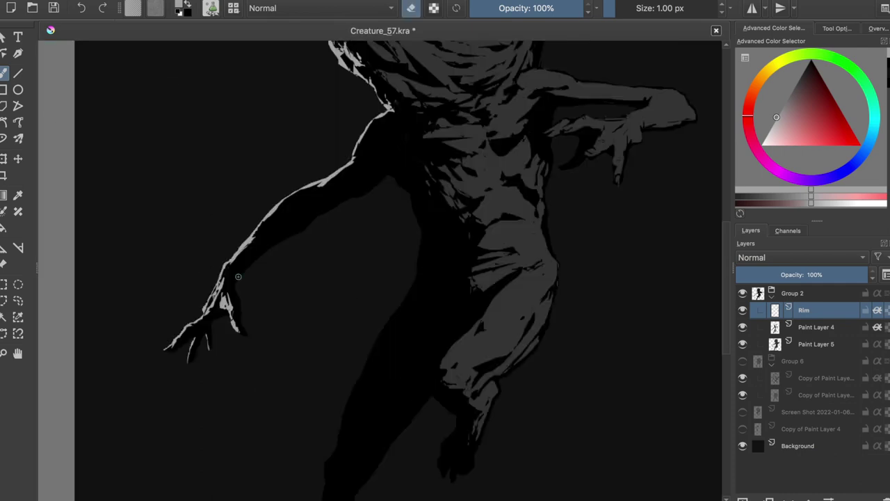
pyautogui.hotkey('ctrl', 's')
pyautogui.scroll(-5, 330, 225)
pyautogui.scroll(5, 330, 224)
pyautogui.moveTo(313, 206); pyautogui.dragTo(352, 175)
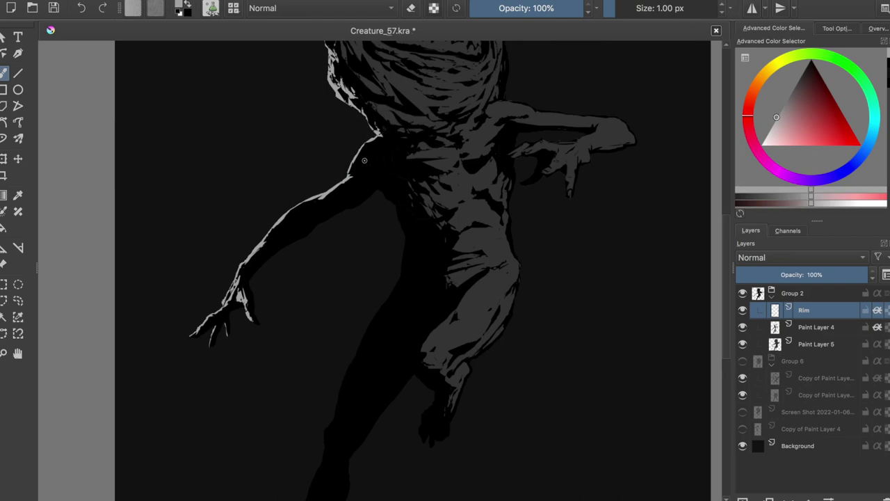
# - Add a small rim highlight on the neck and a rim stroke along the torso edge
pyautogui.hotkey('ctrl', 's')
pyautogui.moveTo(375, 121); pyautogui.dragTo(376, 131)
pyautogui.hotkey('ctrl', 's')
pyautogui.press('m')
pyautogui.moveTo(382, 189); pyautogui.dragTo(354, 269)
pyautogui.press('m')
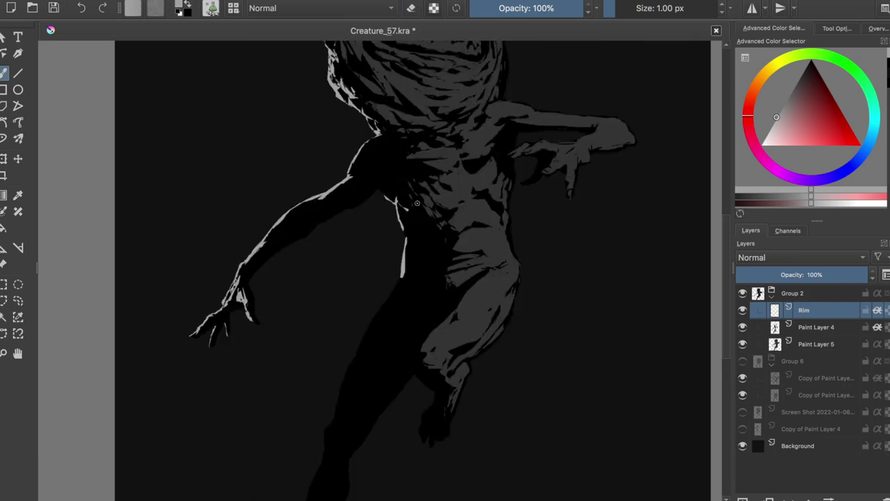
# - Paint light strokes over the ribs and down the flank, then save
pyautogui.moveTo(408, 198)
pyautogui.mouseDown()
pyautogui.moveTo(421, 213)
pyautogui.moveTo(412, 220)
pyautogui.mouseUp()
pyautogui.press('m')
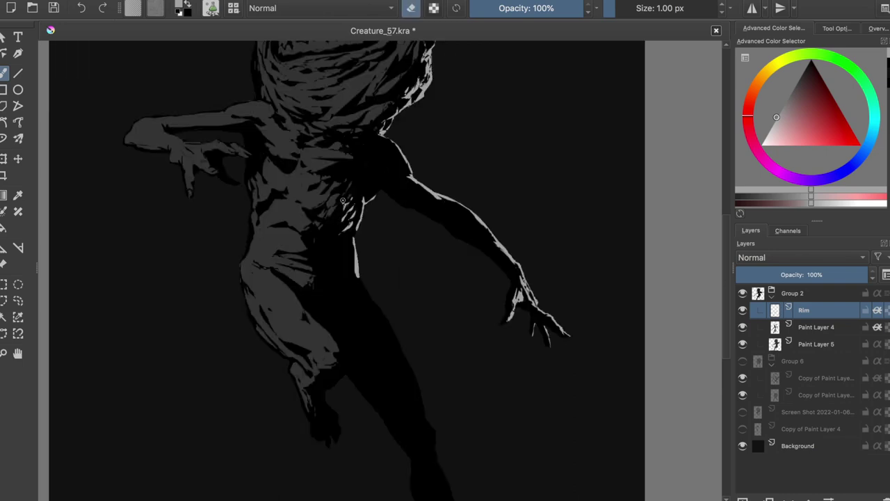
pyautogui.moveTo(362, 199); pyautogui.dragTo(335, 230)
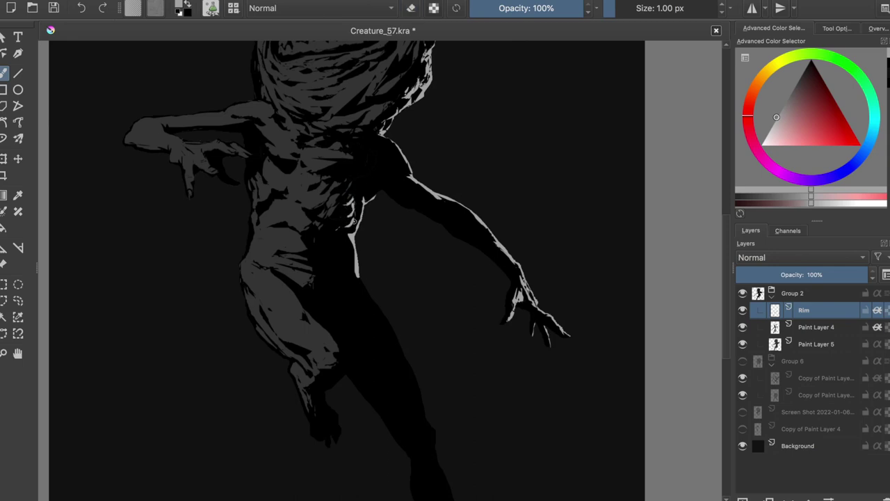
pyautogui.press('m')
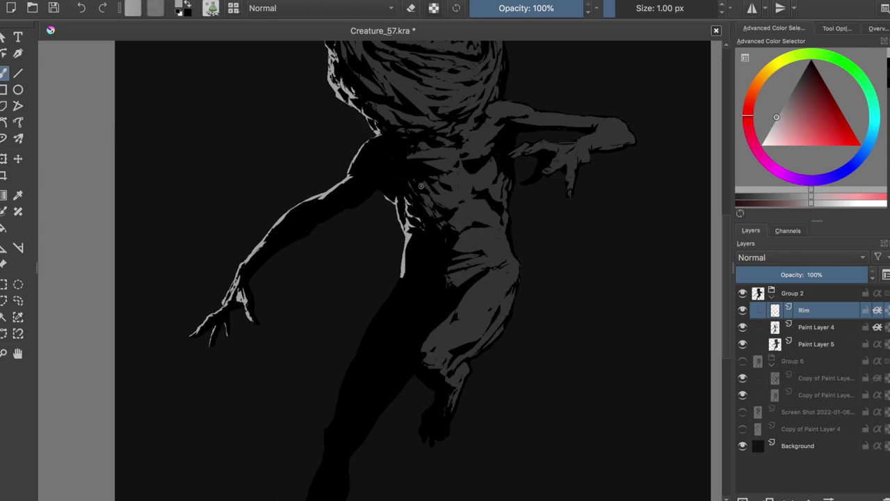
pyautogui.press('m')
pyautogui.hotkey('ctrl', 's')
# - Layer further rim strokes along the torso edge, checking in mirrored view
pyautogui.moveTo(358, 200); pyautogui.dragTo(366, 224)
pyautogui.press('m')
pyautogui.moveTo(408, 253)
pyautogui.mouseDown()
pyautogui.moveTo(406, 282)
pyautogui.moveTo(359, 347)
pyautogui.moveTo(339, 397)
pyautogui.mouseUp()
pyautogui.press('m')
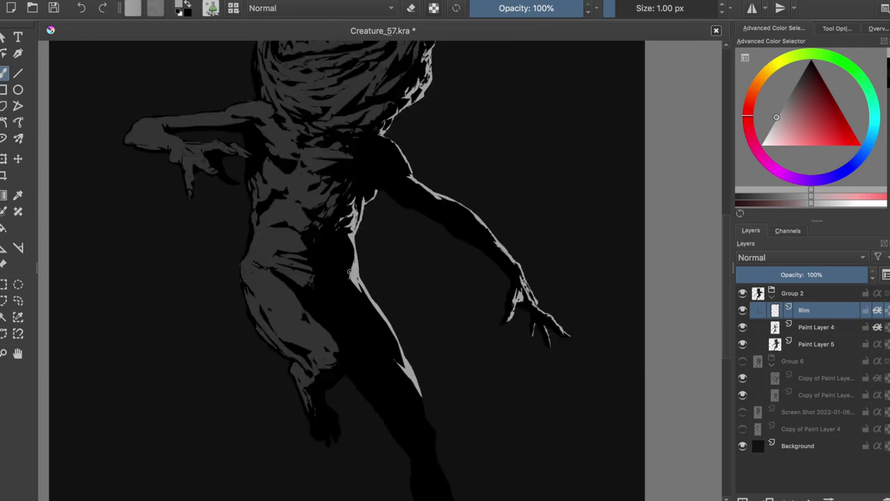
pyautogui.hotkey('ctrl', 's')
pyautogui.moveTo(340, 203)
pyautogui.mouseDown()
pyautogui.moveTo(338, 219)
pyautogui.moveTo(357, 234)
pyautogui.mouseUp()
pyautogui.press('m')
pyautogui.hotkey('ctrl', 's')
# - Try small rim strokes on the torso edge, undo them, and save
pyautogui.moveTo(426, 216); pyautogui.dragTo(417, 240)
pyautogui.hotkey('ctrl', 'z')
pyautogui.press('m')
pyautogui.hotkey('ctrl', 's')
pyautogui.moveTo(334, 216); pyautogui.dragTo(341, 234)
pyautogui.hotkey('ctrl', 'z')
# - Paint rim light up and down the outer leg edge and save
pyautogui.press('e')
pyautogui.press('e')
pyautogui.press('m')
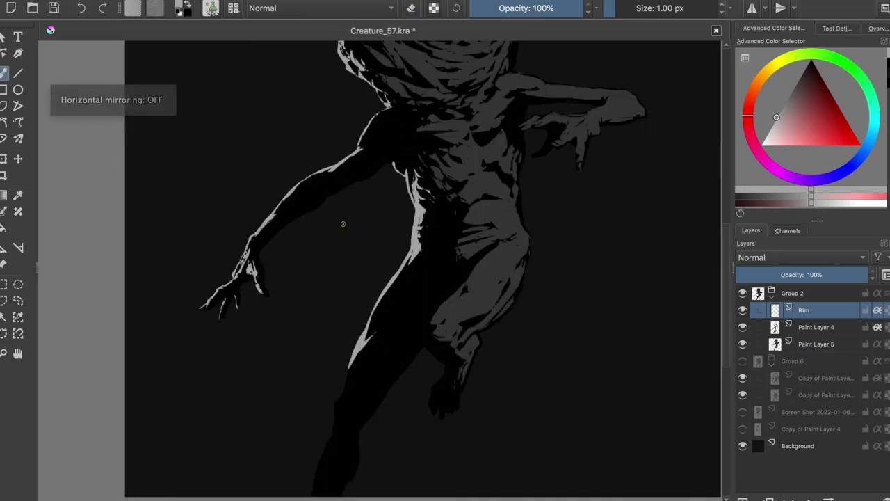
pyautogui.scroll(-3, 348, 214)
pyautogui.scroll(3, 338, 278)
pyautogui.moveTo(321, 305); pyautogui.dragTo(326, 245)
pyautogui.moveTo(319, 319); pyautogui.dragTo(298, 395)
pyautogui.hotkey('ctrl', 's')
# - Paint rim light along the inner thigh, extending it downward
pyautogui.moveTo(361, 230); pyautogui.dragTo(344, 256)
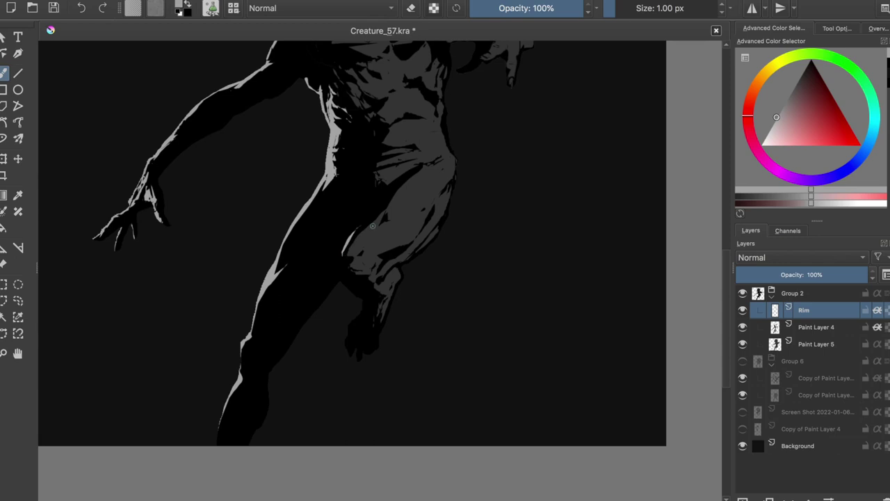
pyautogui.moveTo(346, 264)
pyautogui.mouseDown()
pyautogui.moveTo(367, 307)
pyautogui.moveTo(350, 318)
pyautogui.moveTo(375, 301)
pyautogui.mouseUp()
pyautogui.press('e')
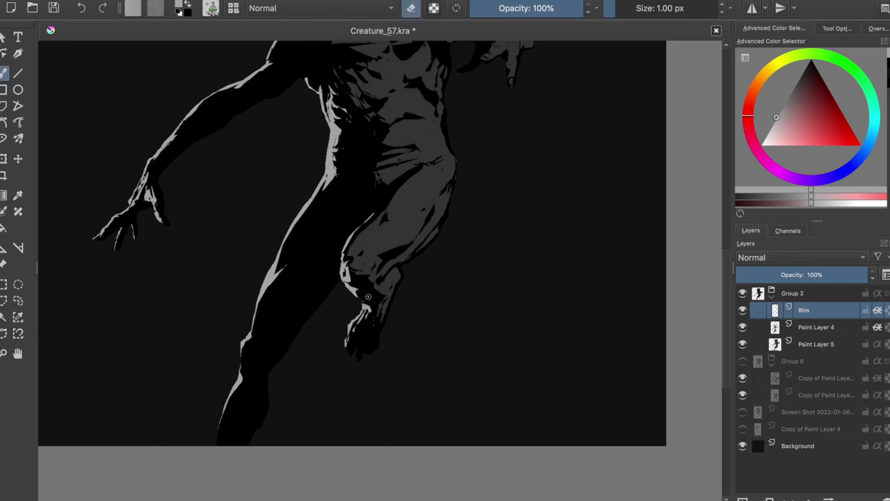
pyautogui.press('e')
pyautogui.press('e')
pyautogui.press('e')
pyautogui.press('e')
# - Erase the excess rim light around the foot
pyautogui.press('m')
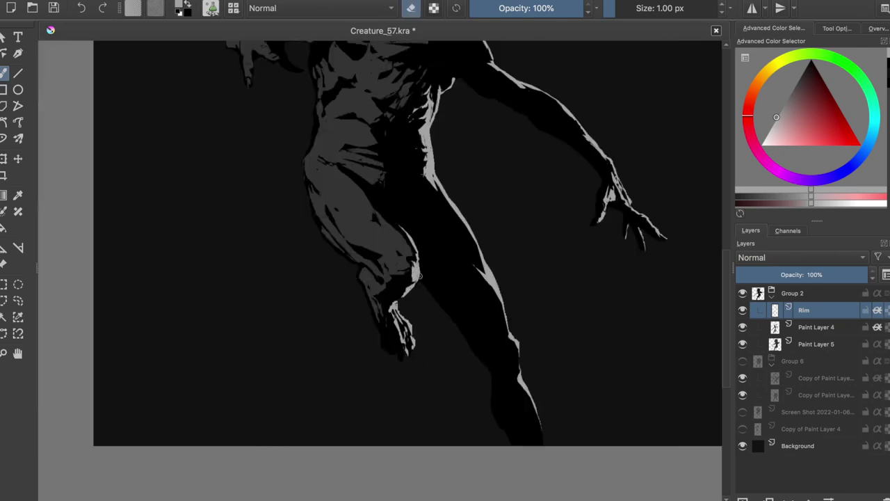
pyautogui.press('e')
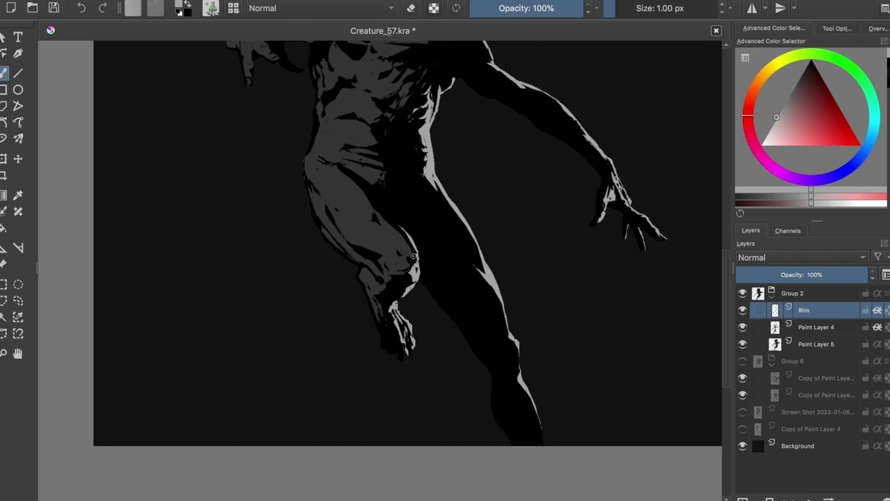
pyautogui.scroll(-2, 413, 257)
pyautogui.scroll(1, 374, 293)
pyautogui.scroll(1, 326, 359)
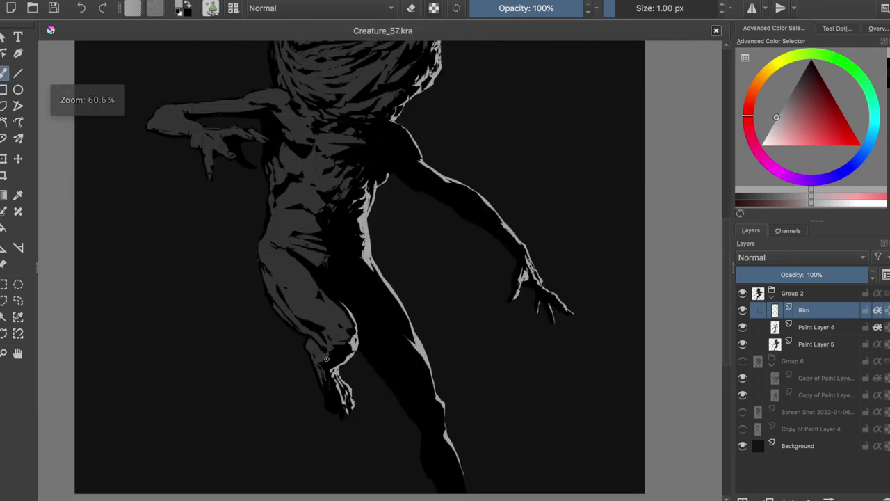
pyautogui.press('e')
pyautogui.moveTo(326, 359); pyautogui.dragTo(336, 391)
pyautogui.press('m')
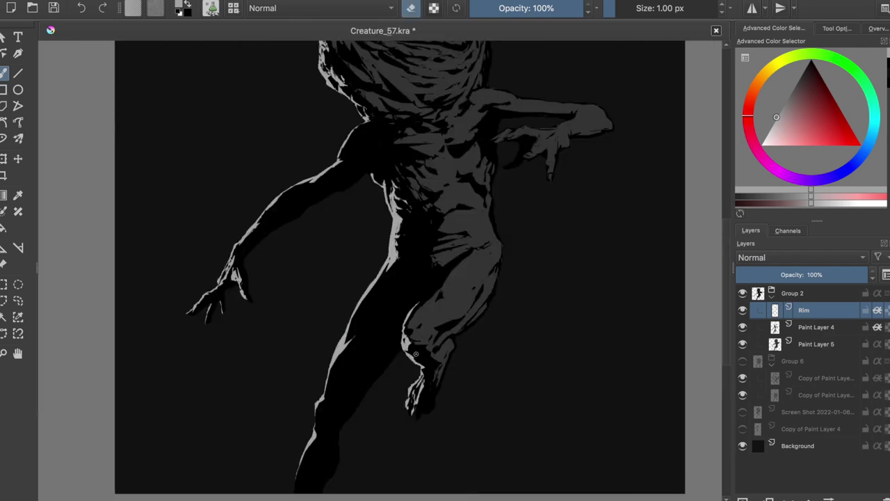
pyautogui.press('e')
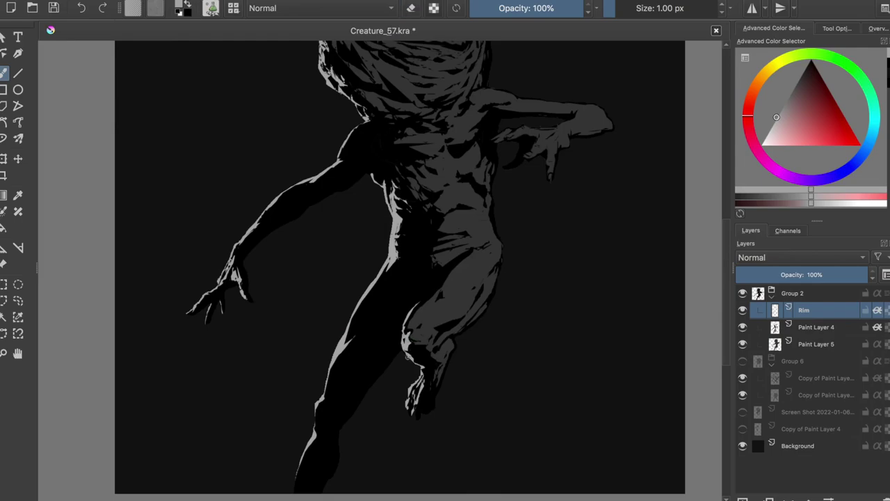